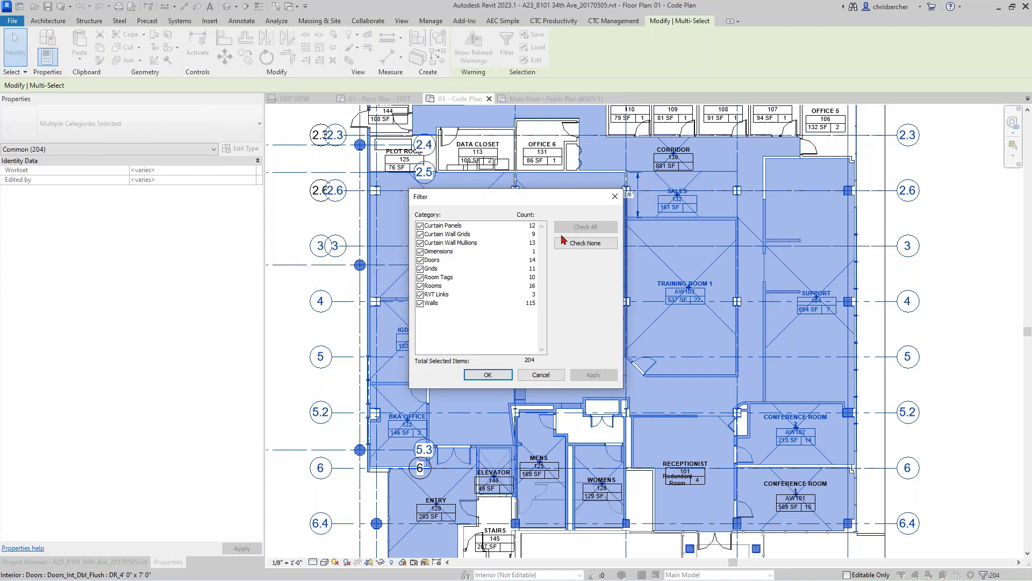
Filter the multi-category selection on the code plan down to doors only, then clear the selection
left_click(586, 243)
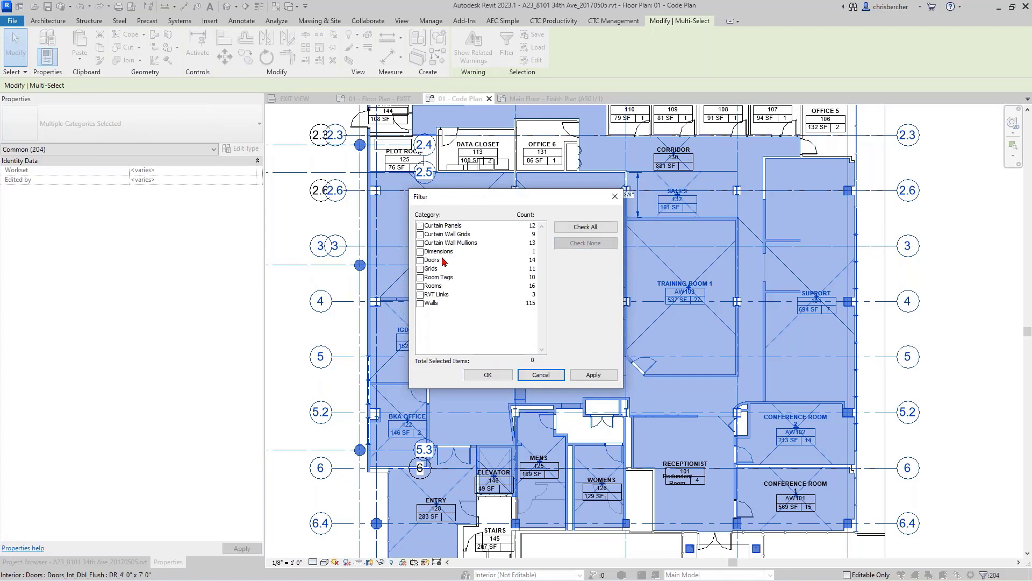
left_click(420, 260)
left_click(487, 375)
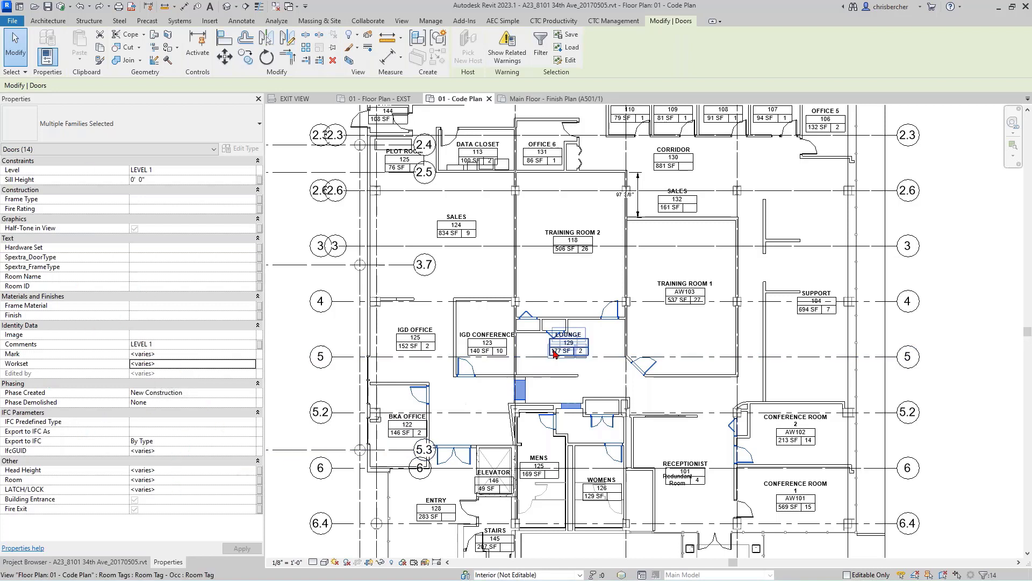
left_click(568, 293)
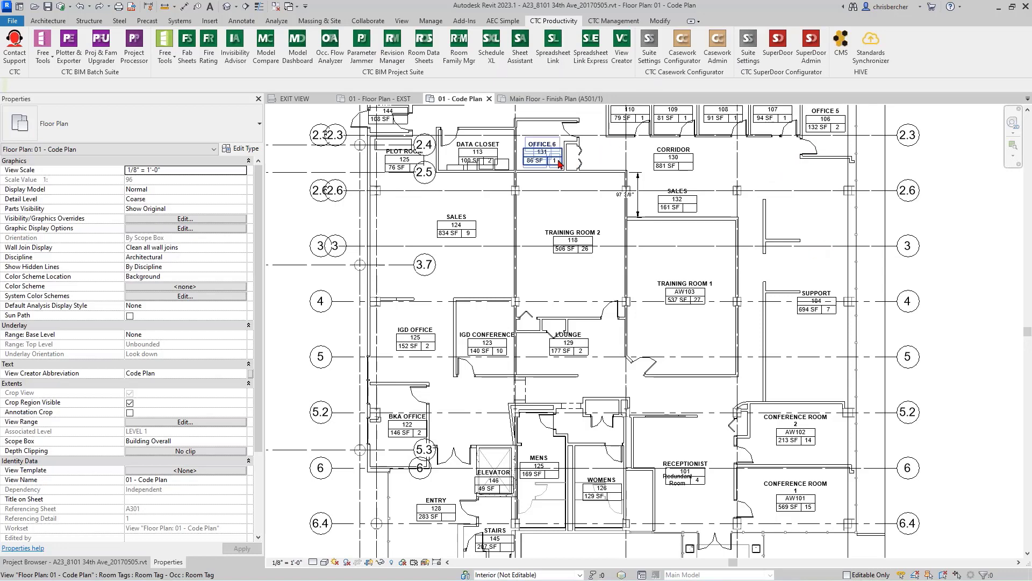
Open the Quick Select tool for the code plan and reposition its window over the drawing
scroll(559, 161, "up", 1)
scroll(558, 161, "down", 1)
middle_click_drag(793, 208, 791, 209)
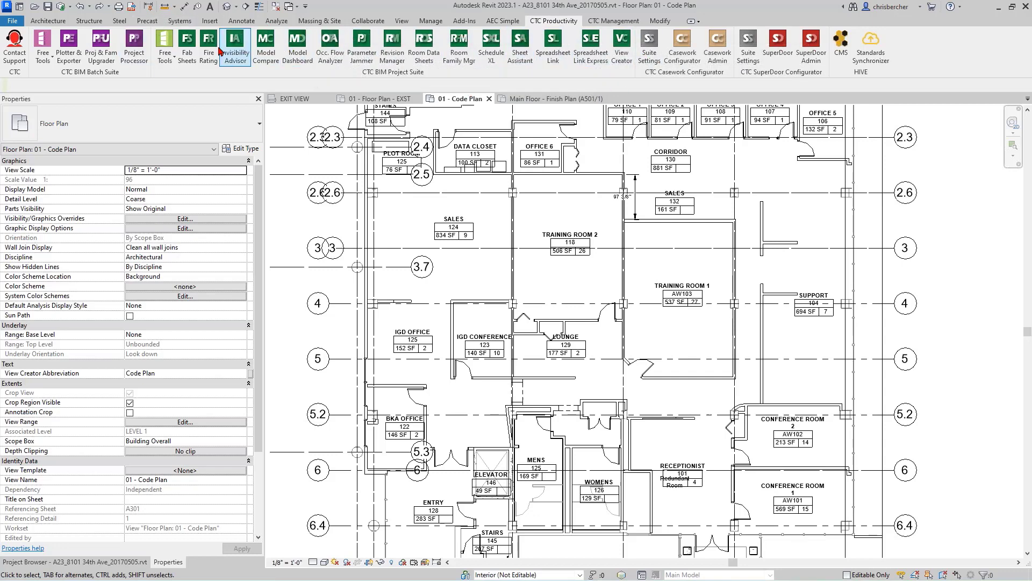
left_click(163, 64)
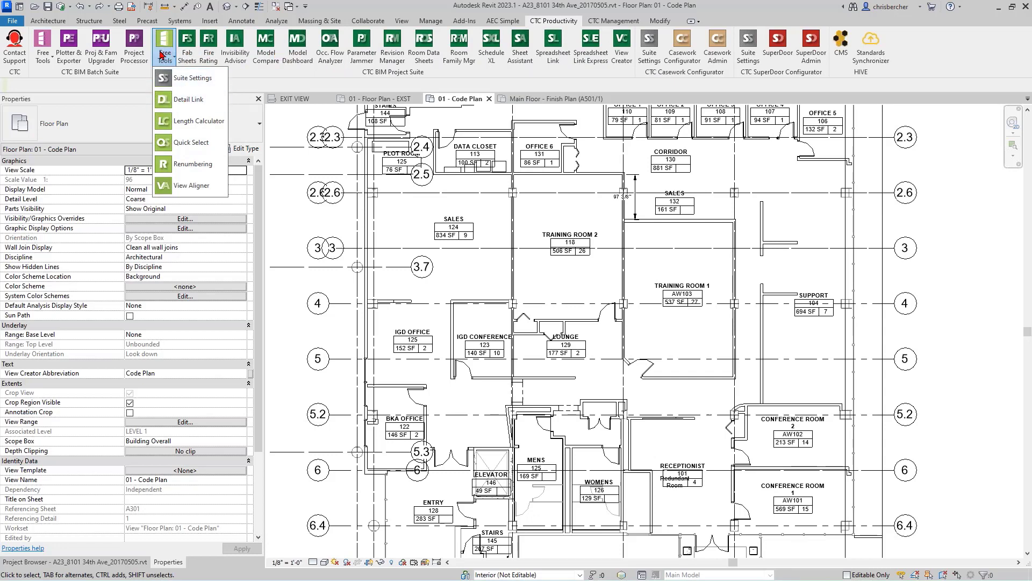
left_click(192, 147)
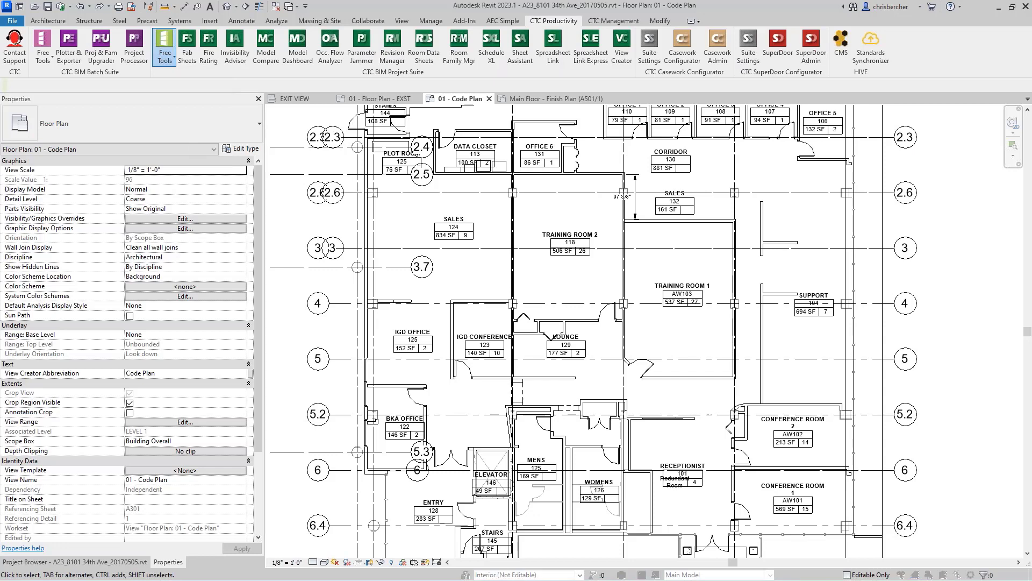
left_click_drag(274, 20, 354, 49)
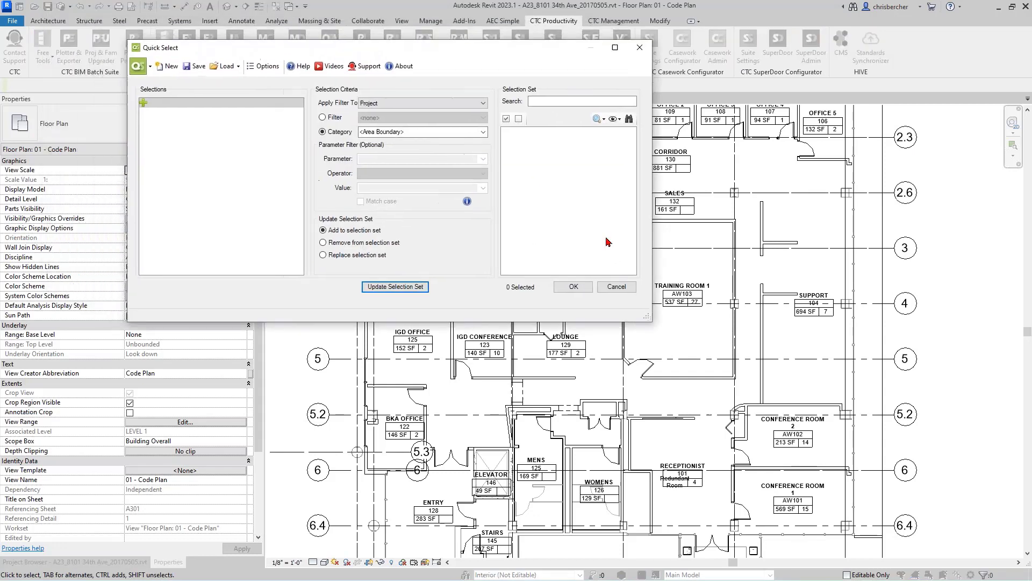
left_click_drag(651, 321, 458, 304)
left_click_drag(418, 52, 488, 56)
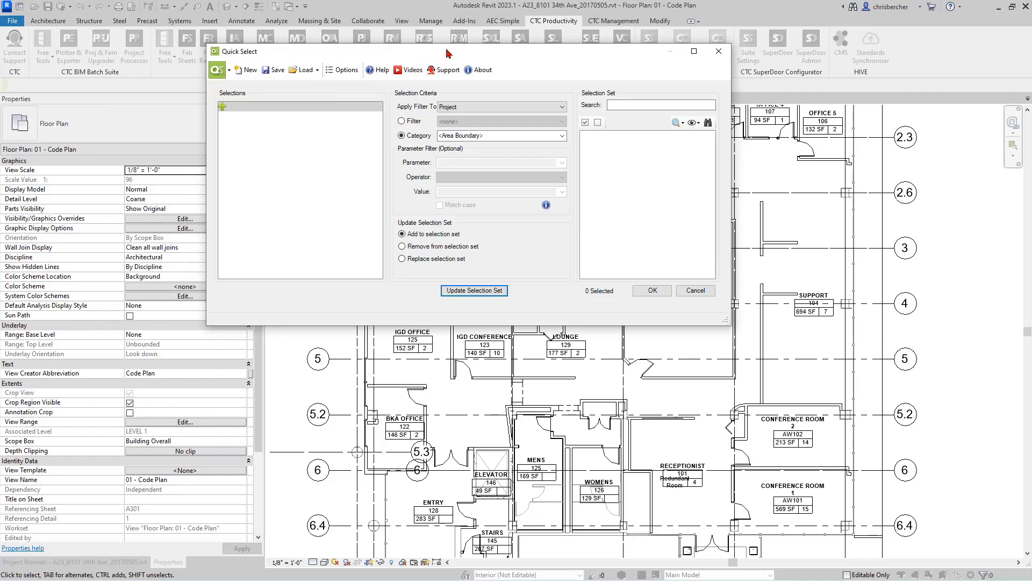
left_click_drag(447, 53, 297, 48)
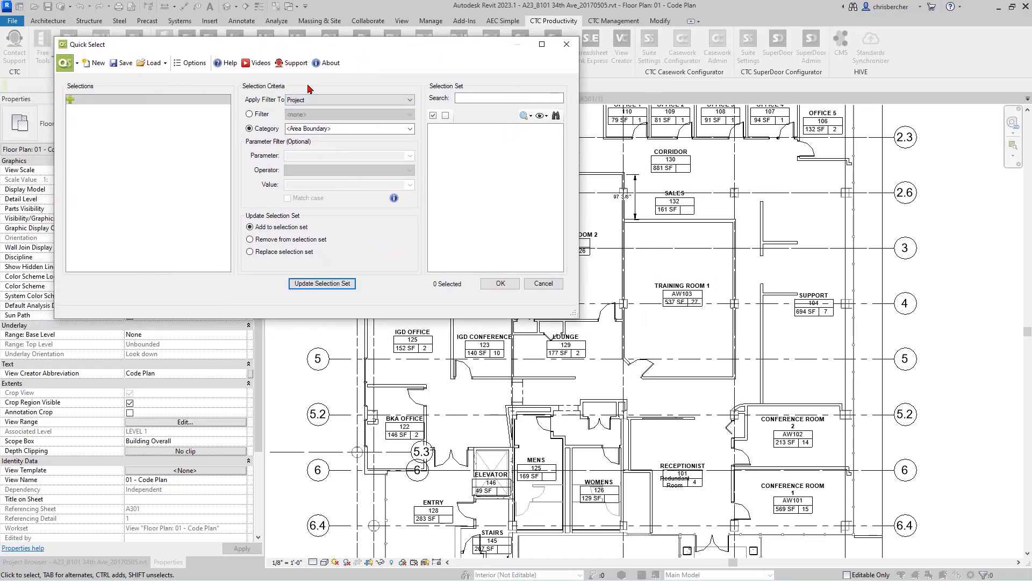
Add the elements matching the Wall Type A (1) filter to the selection set, with Project as the scope
left_click(329, 100)
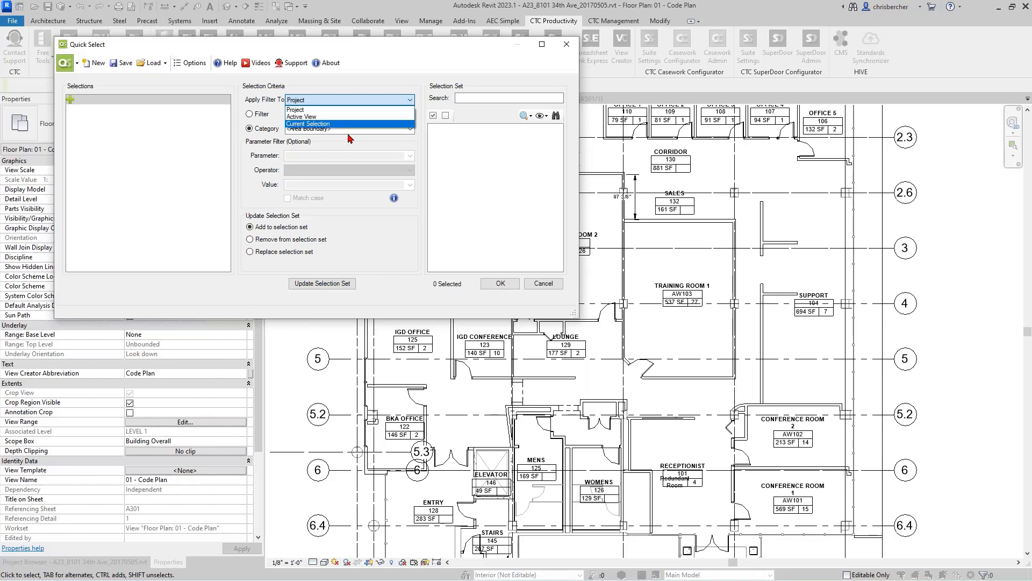
left_click(334, 110)
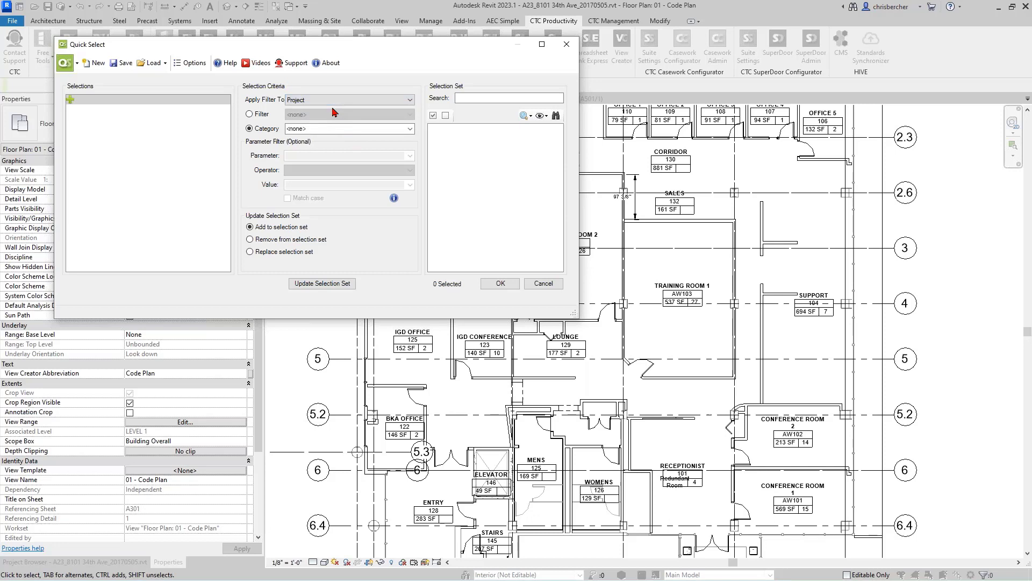
left_click(260, 116)
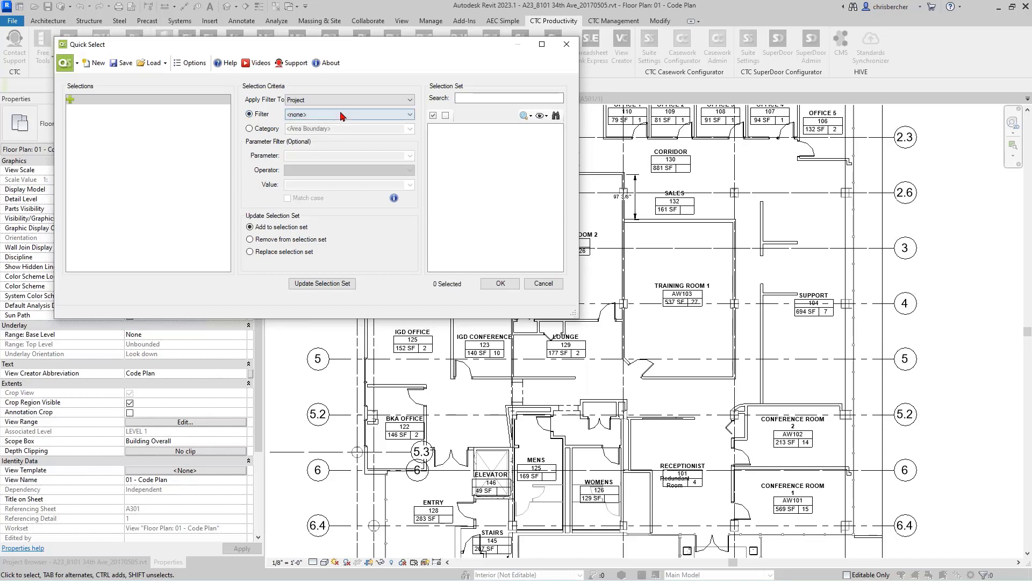
left_click(341, 115)
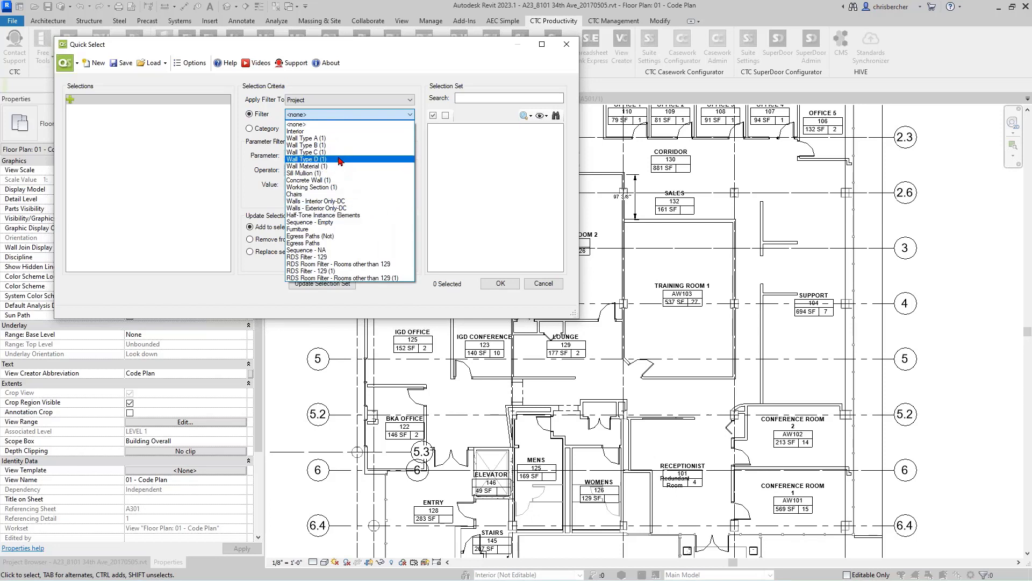
left_click(304, 139)
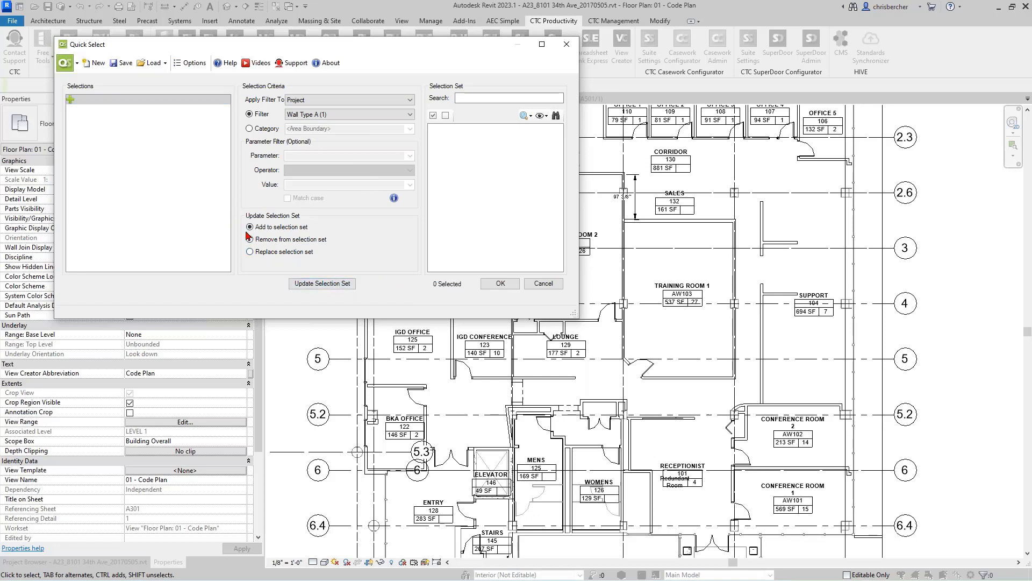
left_click(325, 289)
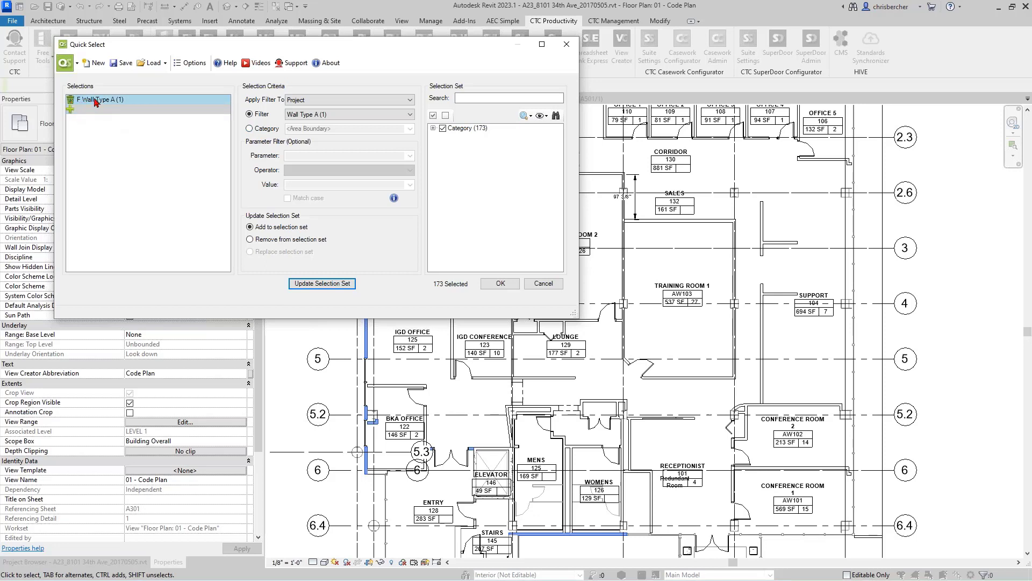
double_click(116, 103)
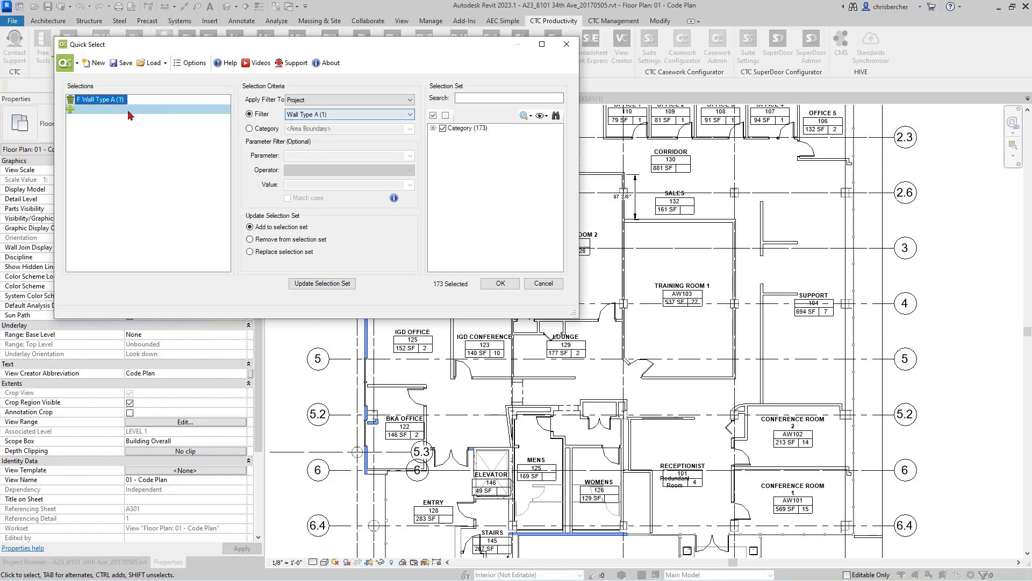
Expand the selection set down to the WL_Int_Type A_8" walls and examine the individual instances
left_click(433, 128)
left_click(443, 137)
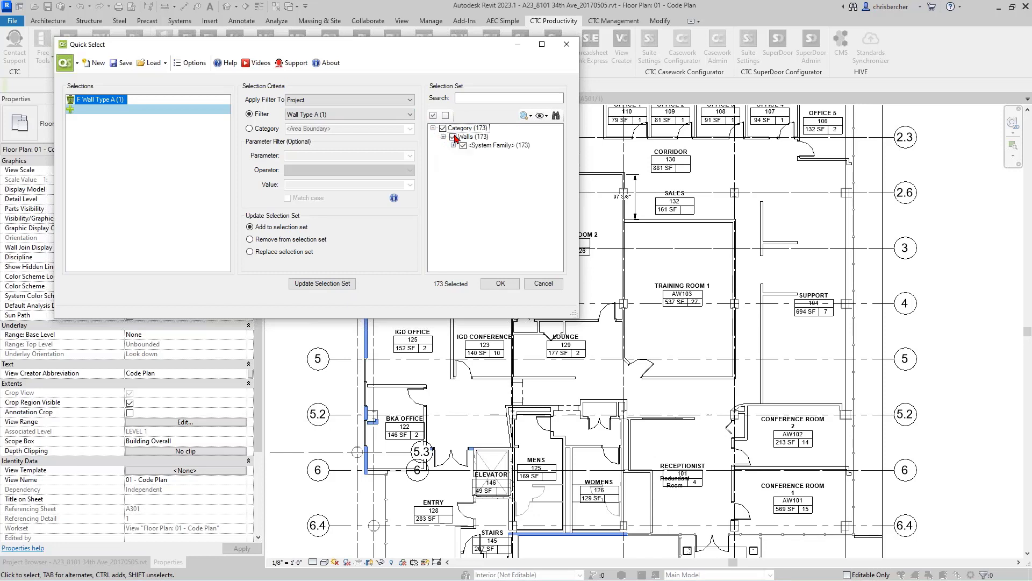
left_click(453, 145)
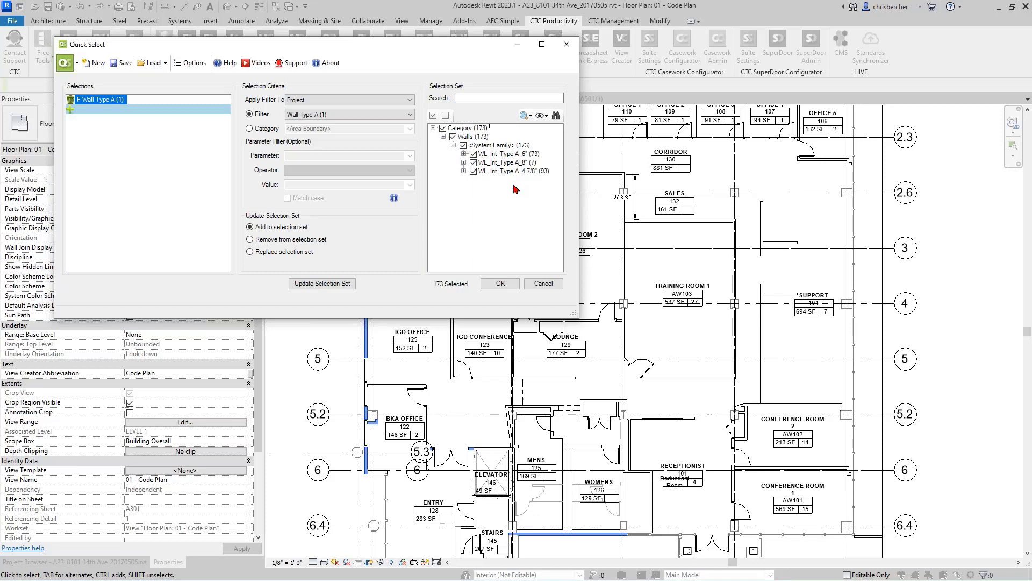
left_click(463, 163)
left_click(500, 171)
left_click(502, 207)
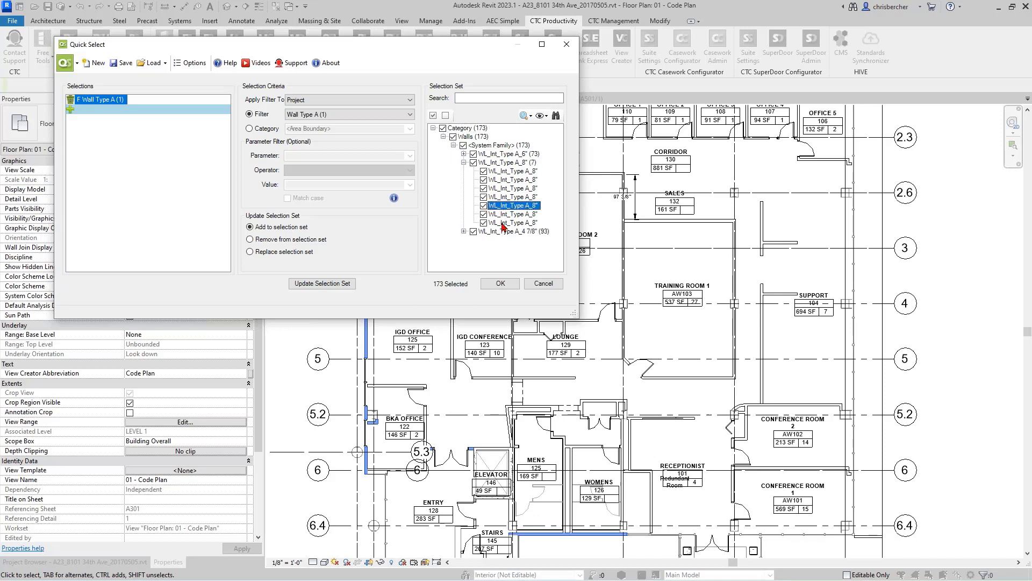
left_click(503, 224)
left_click(502, 215)
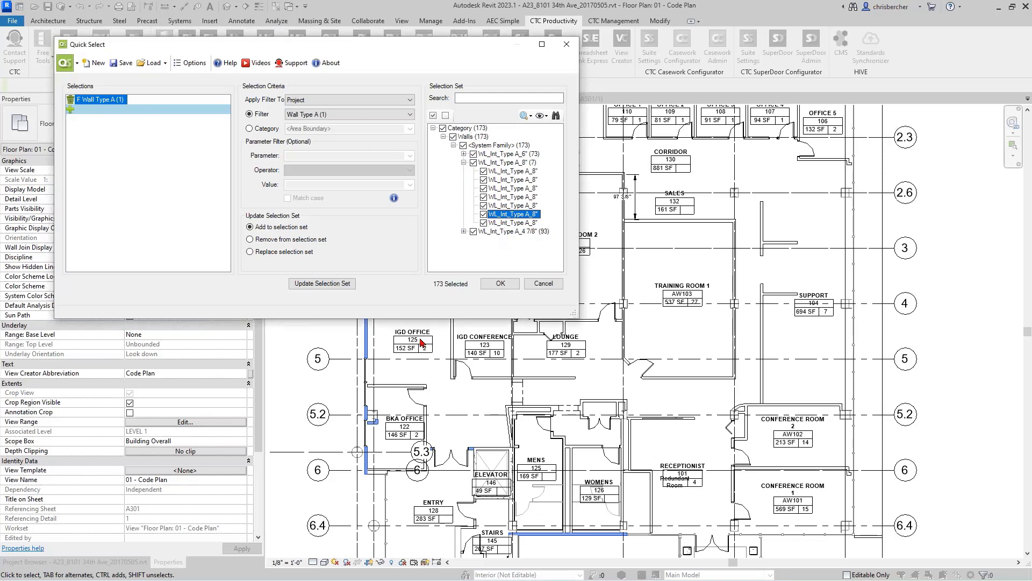
Apply the Wall Type A selection set to the model, review the walls' shared properties, and deselect them
left_click_drag(460, 51, 866, 62)
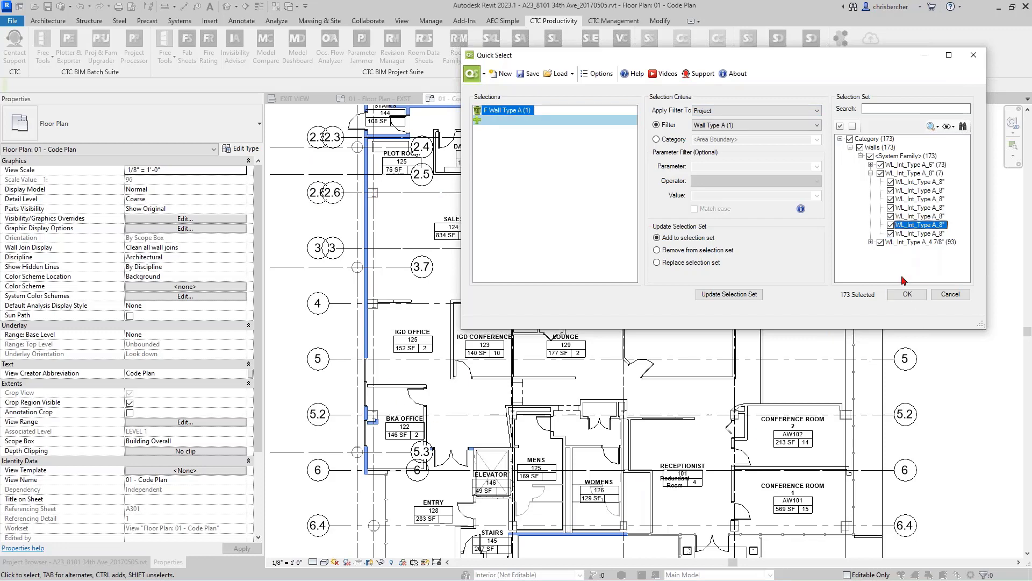
left_click(908, 294)
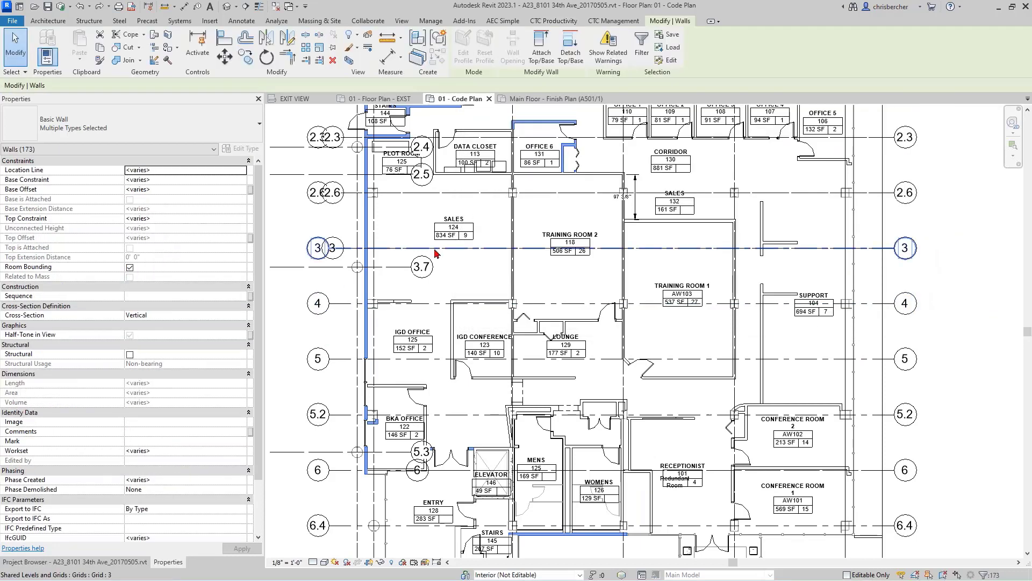
scroll(435, 266, "up", 2)
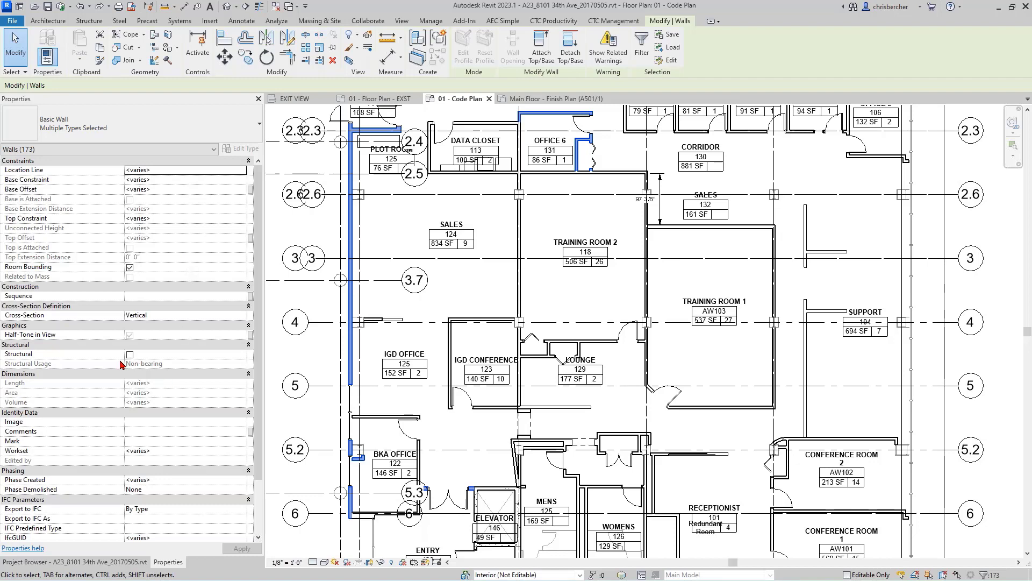
scroll(137, 367, "down", 3)
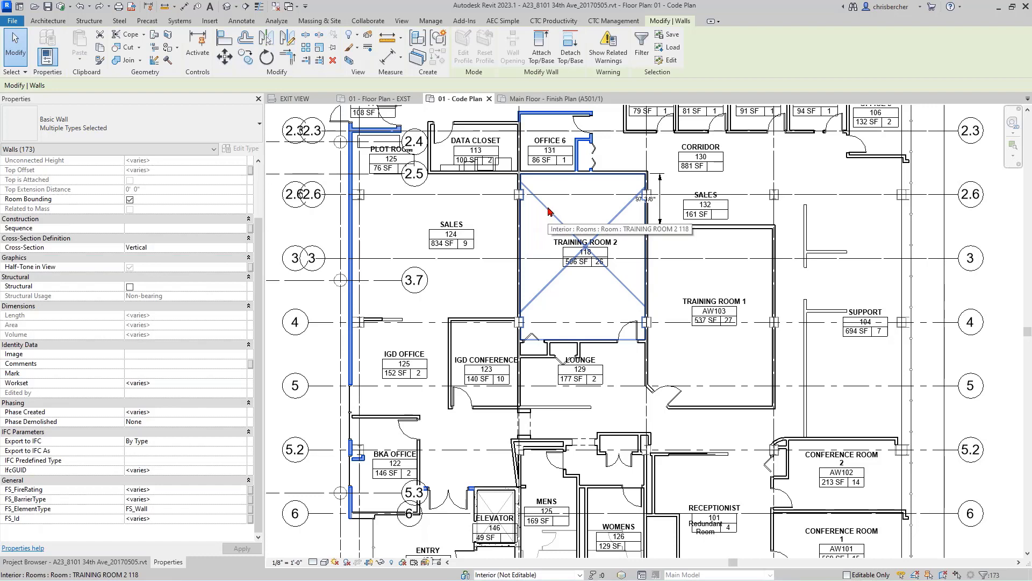
key("Escape")
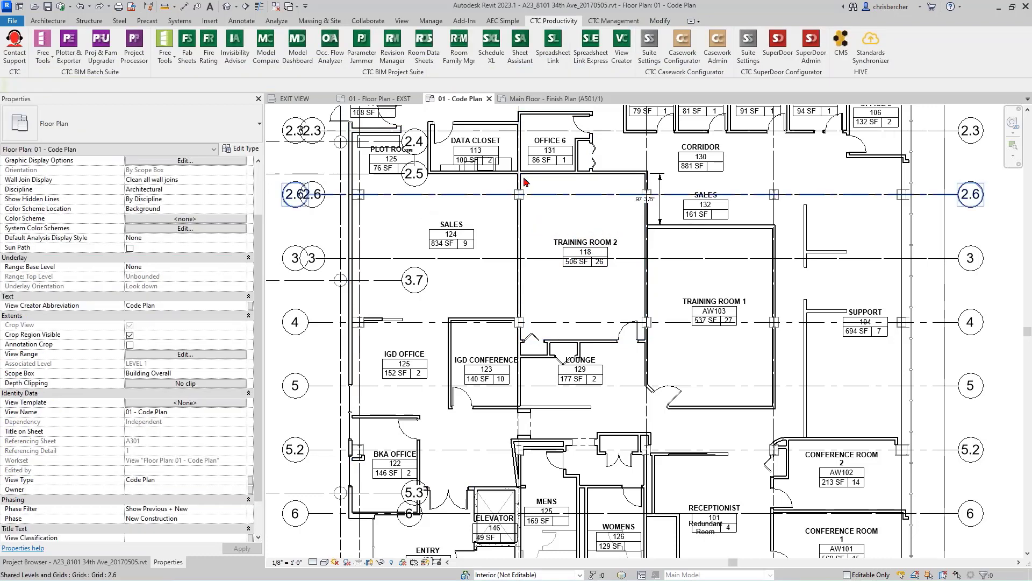
Reopen Quick Select and look through the list of available project filters without choosing one
left_click(165, 54)
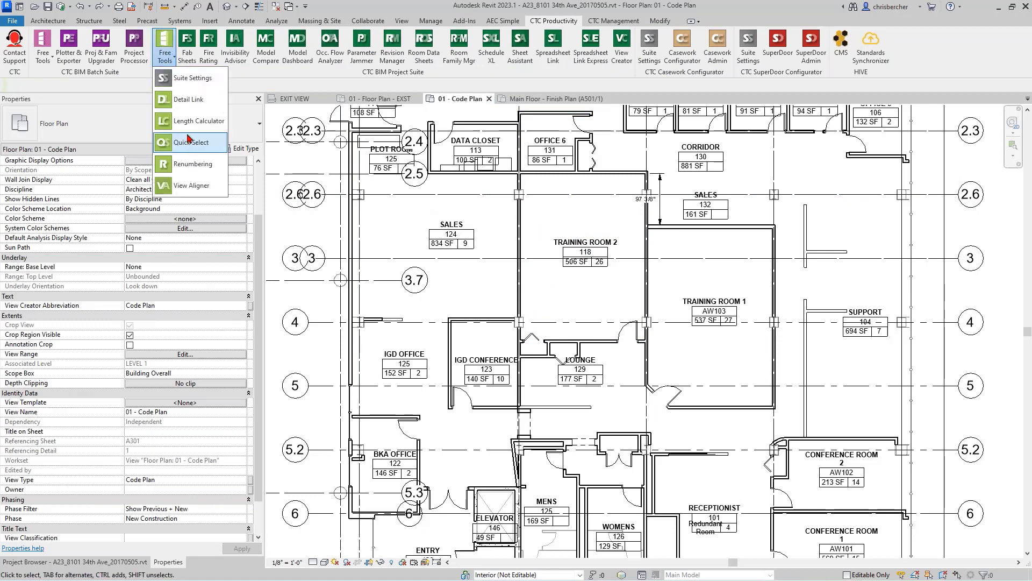
left_click(189, 141)
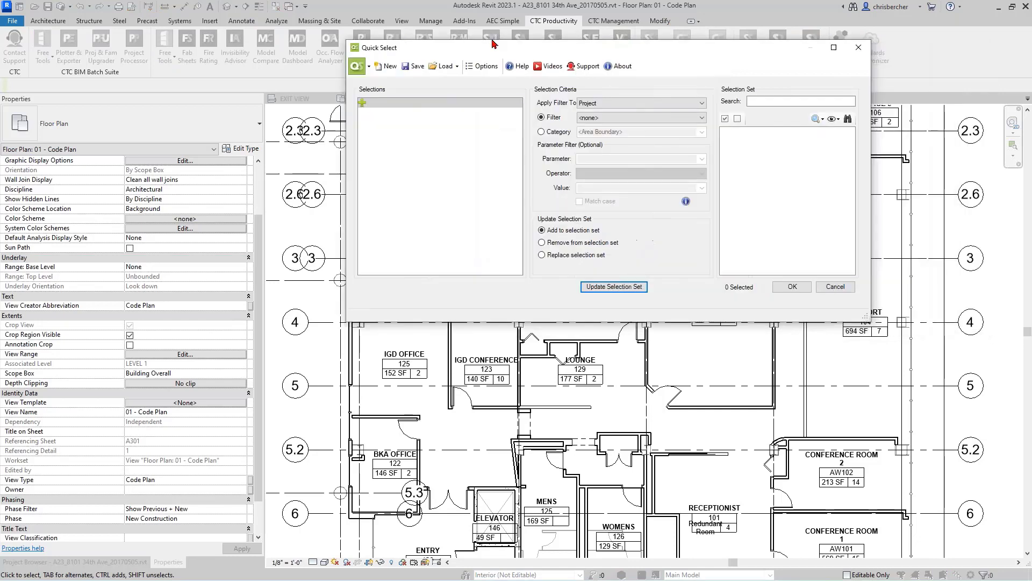
left_click(564, 108)
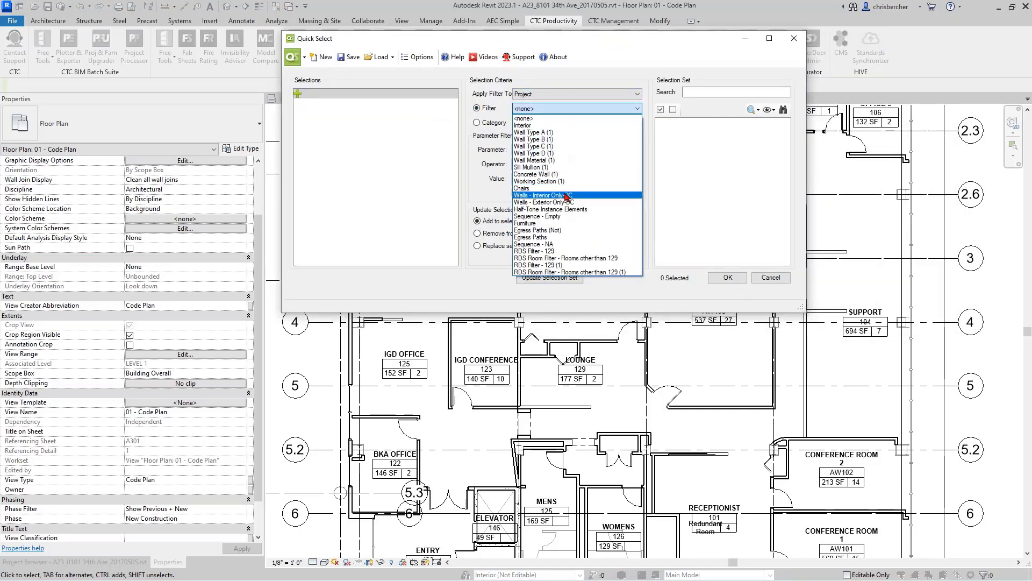
left_click(610, 53)
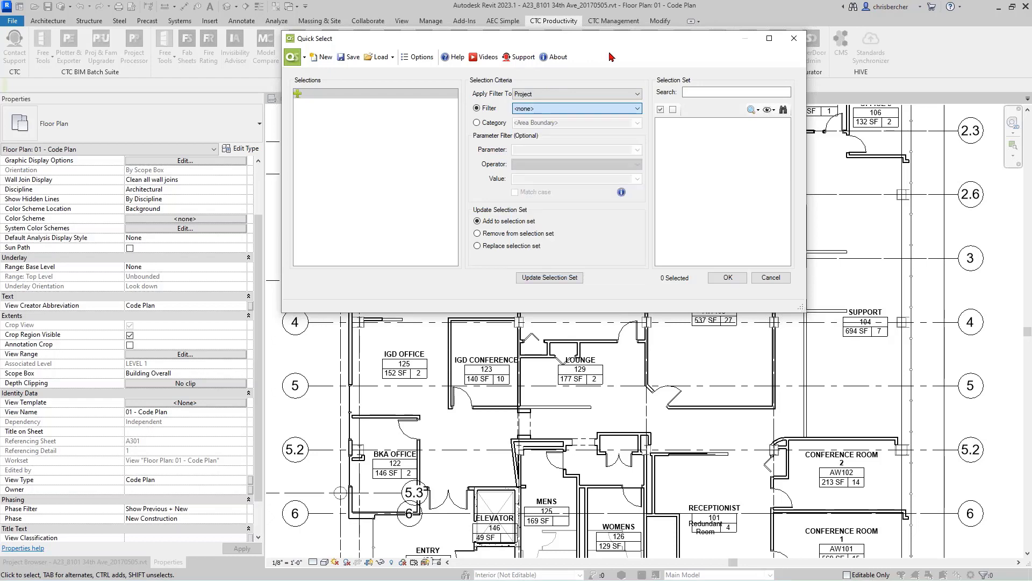
Switch the selection criteria from filter to category and choose the Doors category
left_click(494, 125)
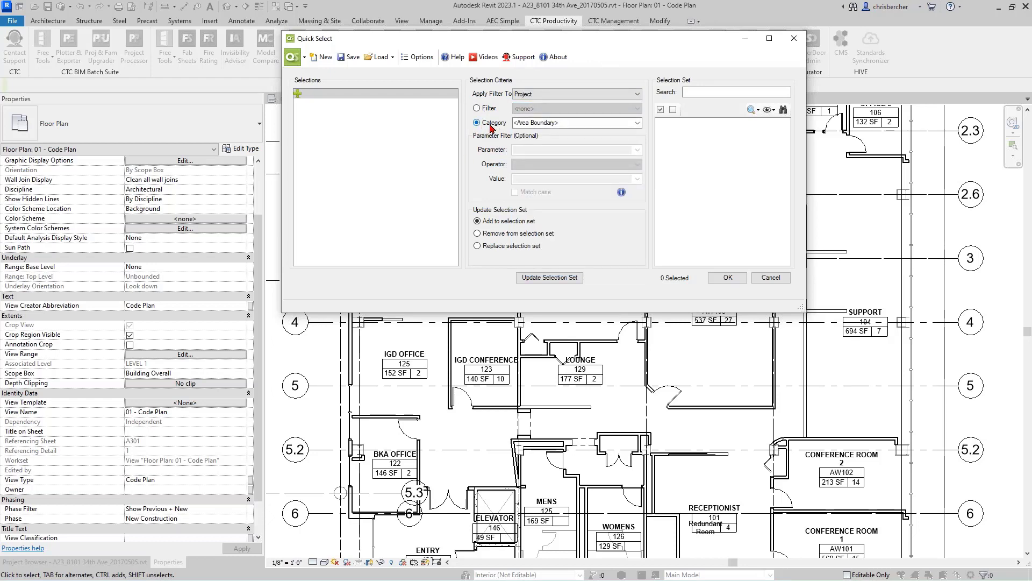
left_click(541, 124)
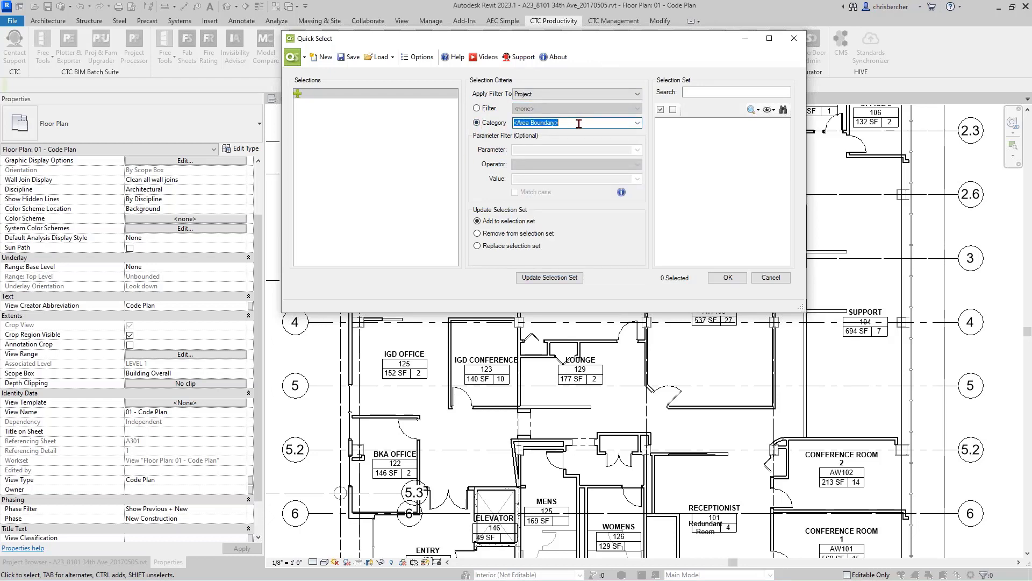
left_click(637, 124)
scroll(593, 209, "down", 5)
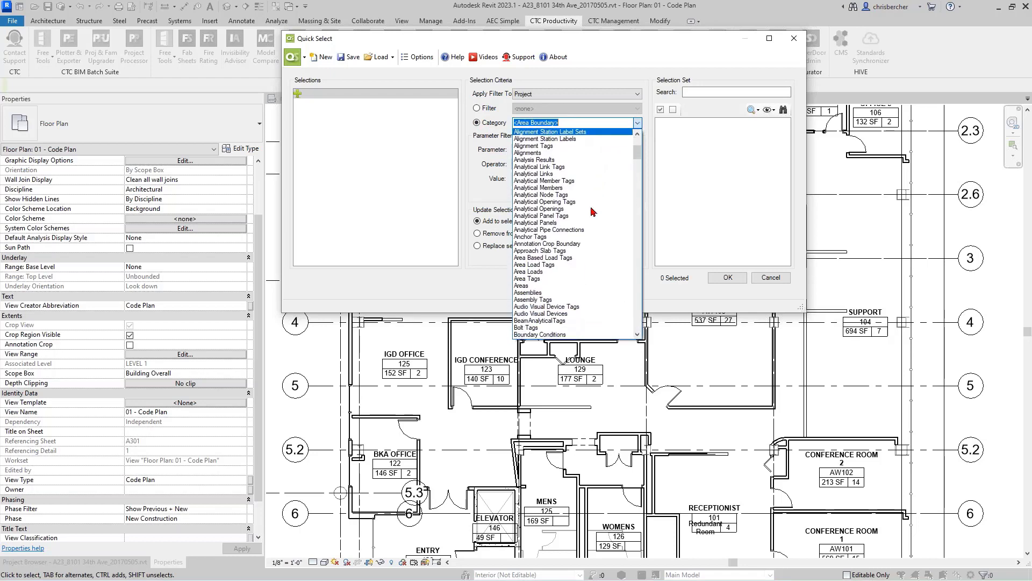
scroll(593, 210, "down", 9)
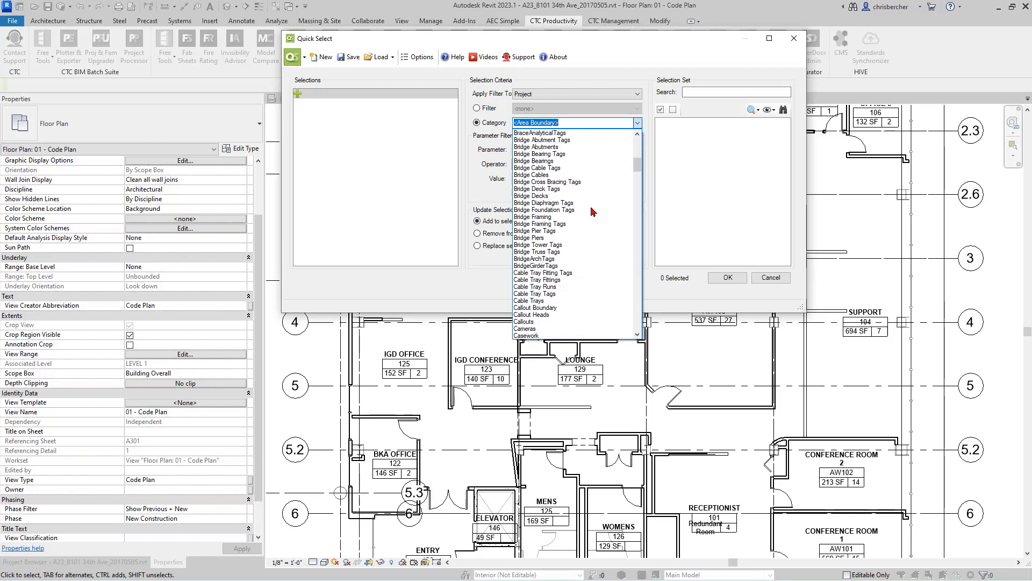
scroll(560, 231, "down", 7)
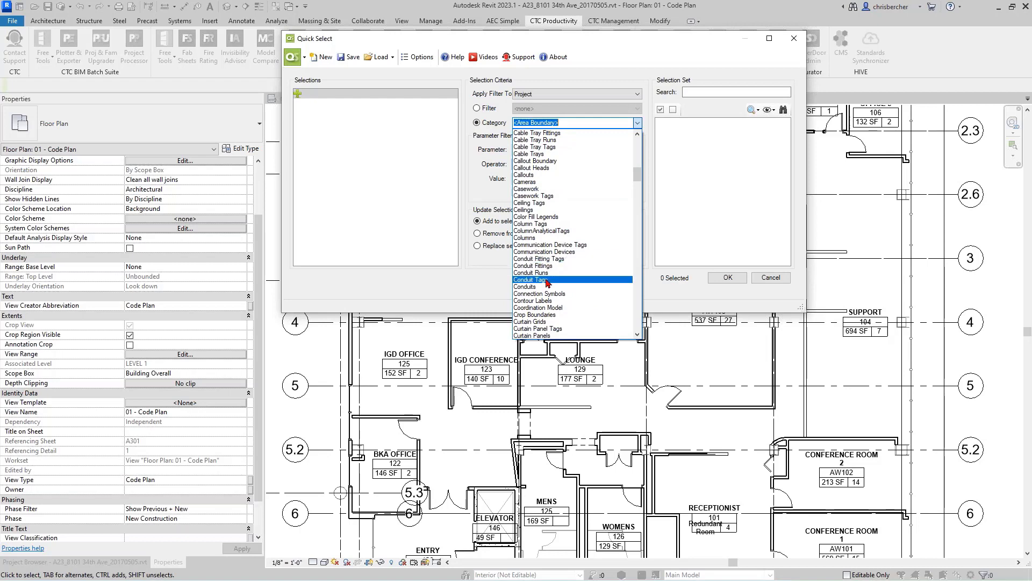
type("Dor")
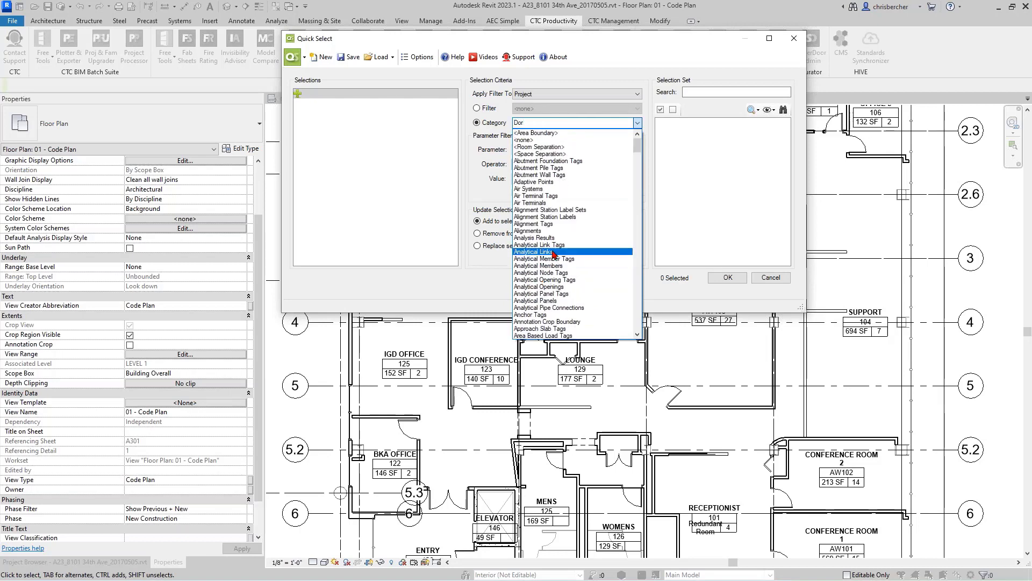
key("BackSpace")
type("or Tags")
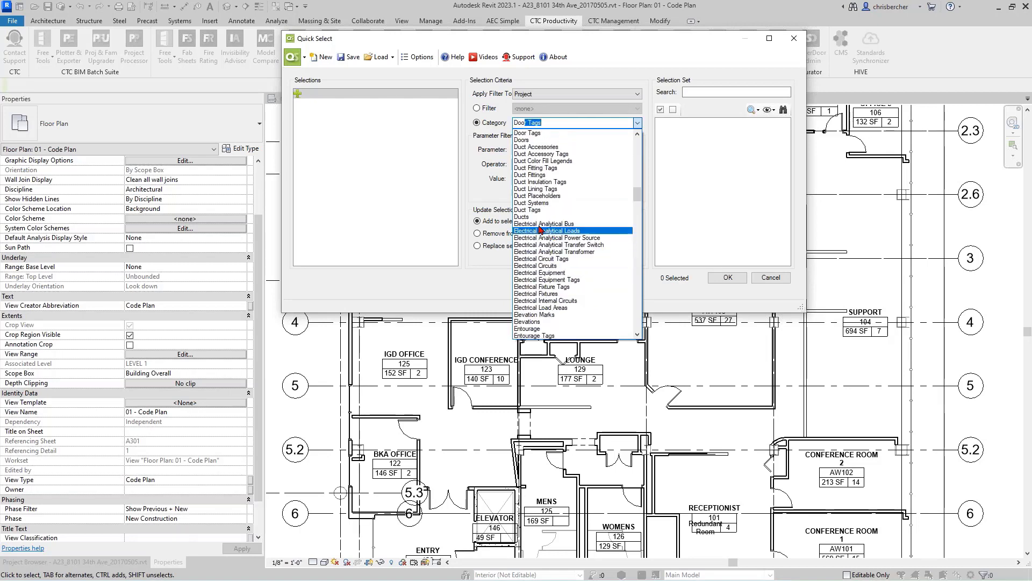
left_click(555, 140)
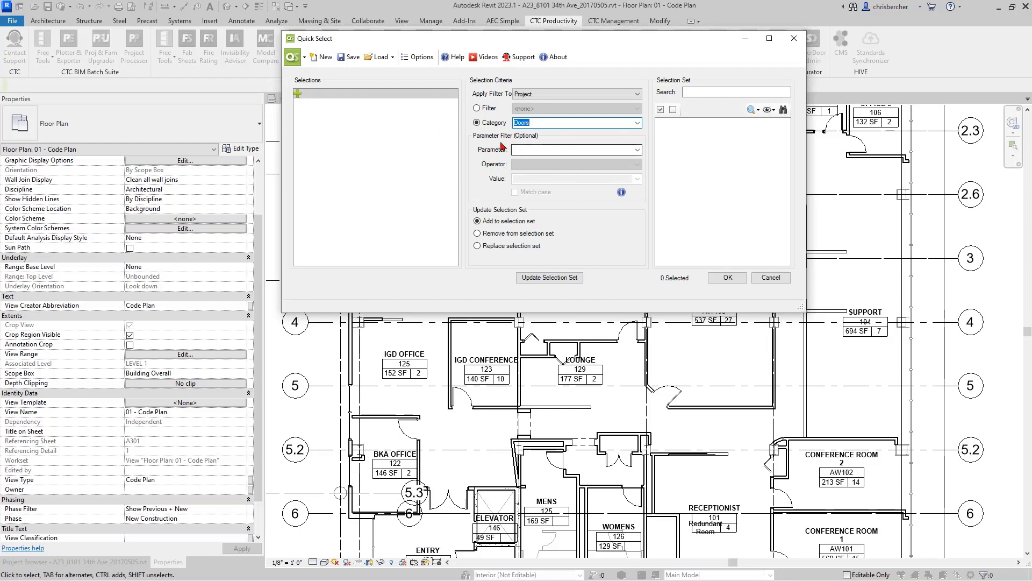
Restrict the category to doors whose Function (Type) parameter is Equal to Exterior, and add the matches to the selection set
left_click(531, 150)
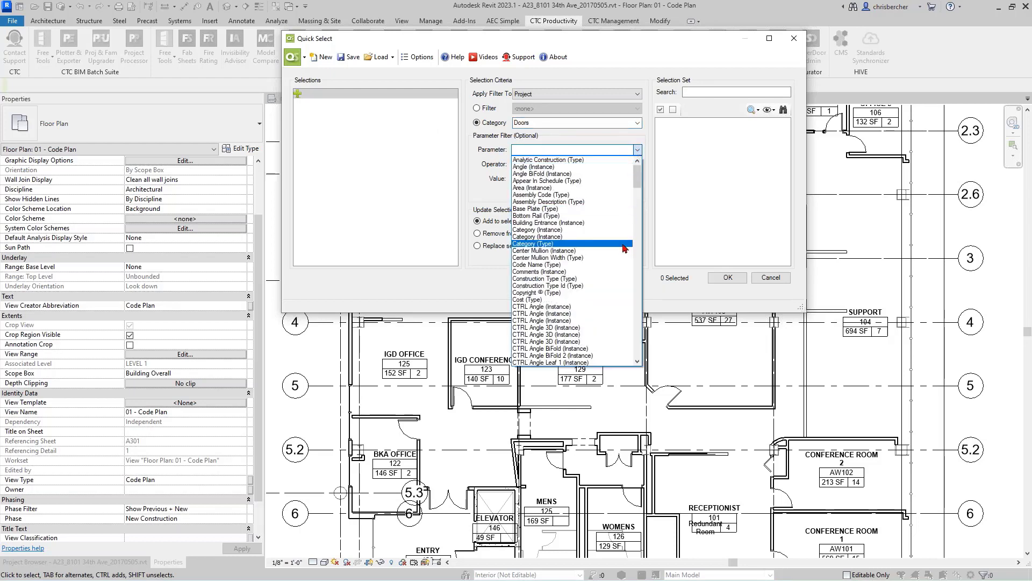
type("Function (Type")
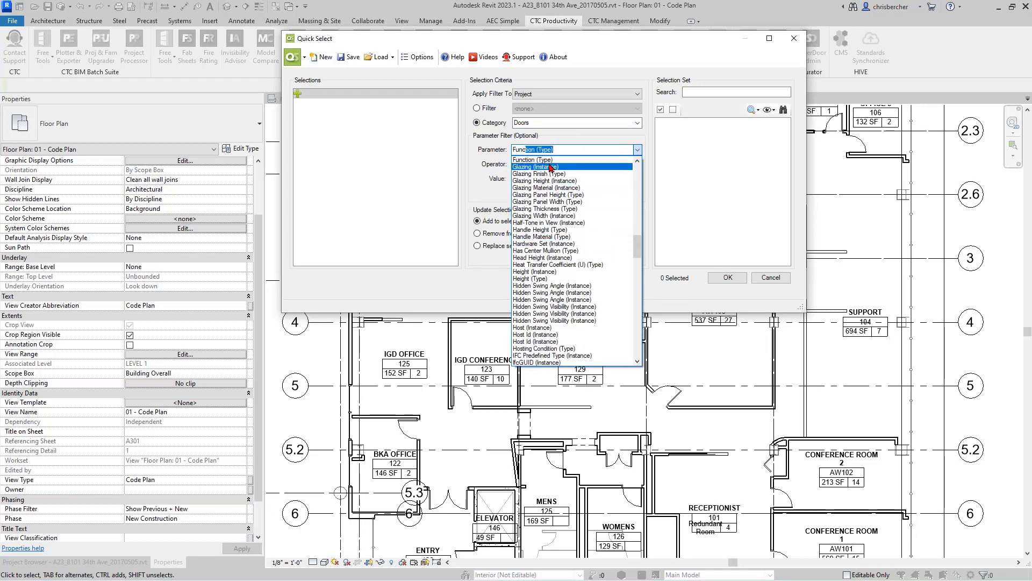
left_click(549, 161)
left_click(624, 164)
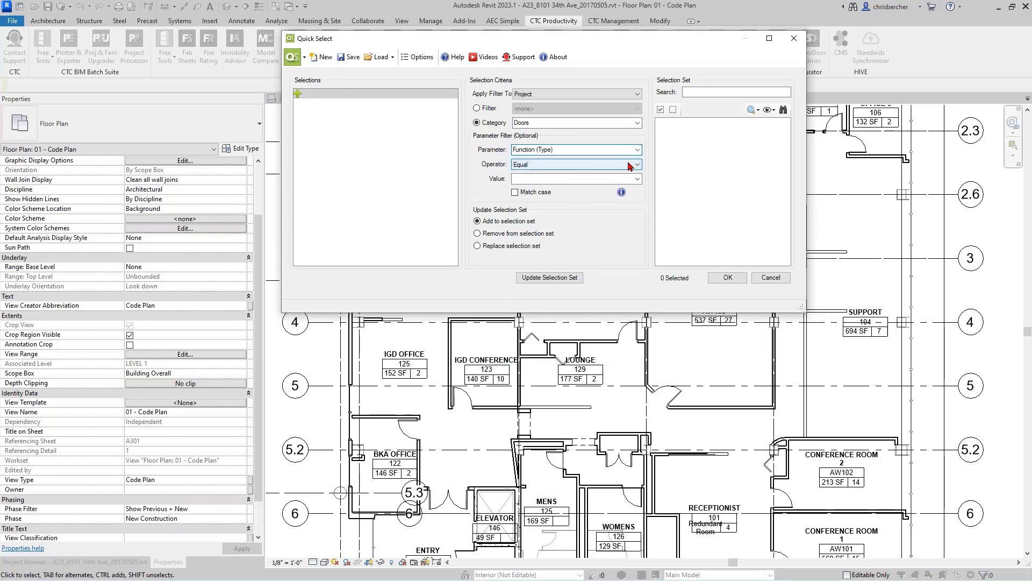
left_click(621, 174)
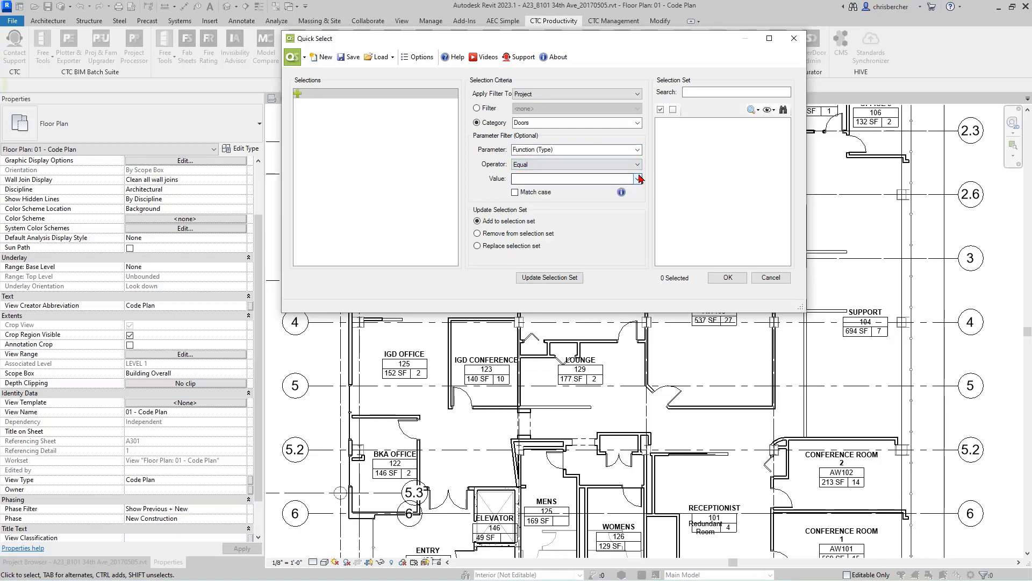
left_click(637, 178)
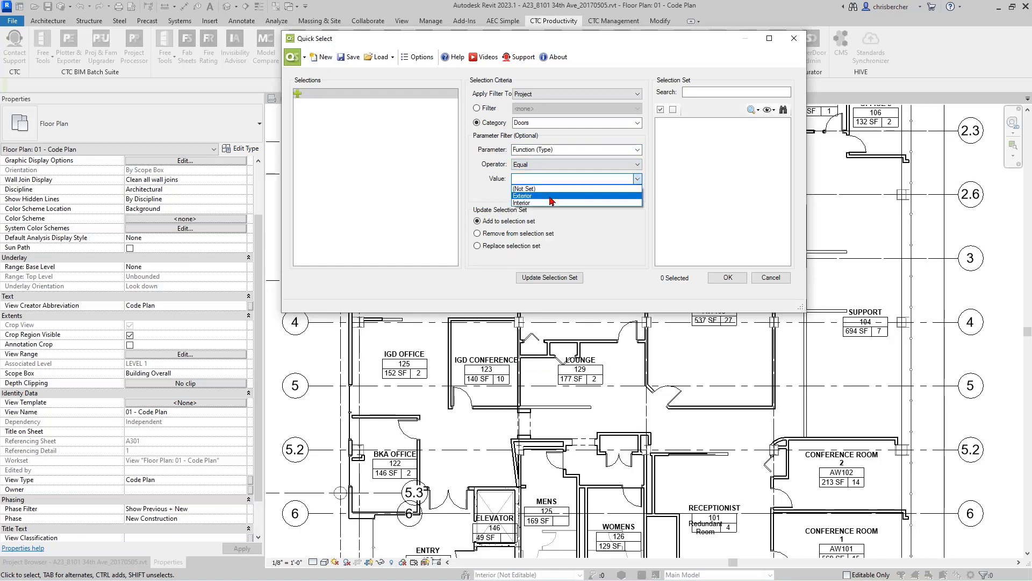
left_click(549, 196)
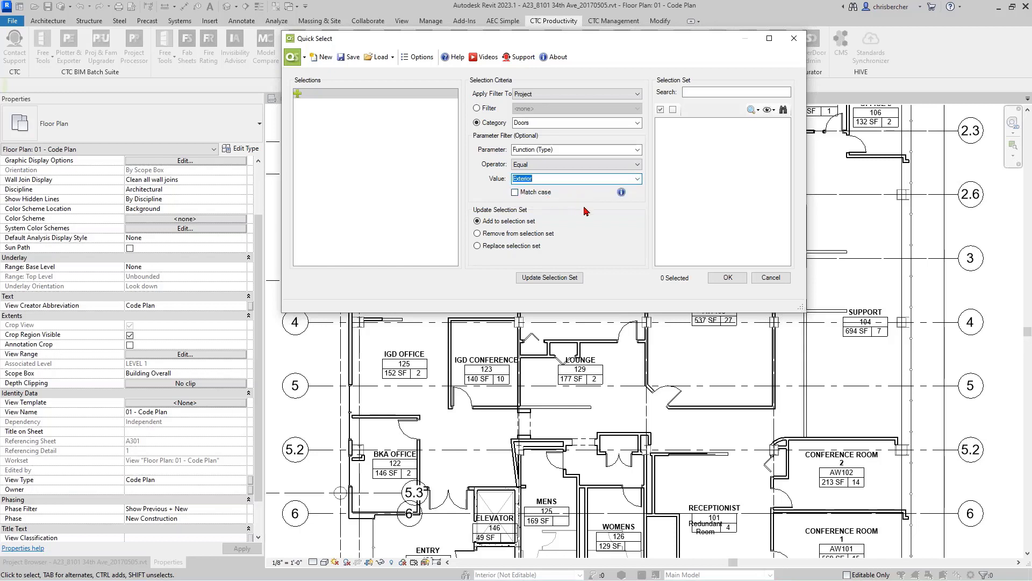
left_click(559, 277)
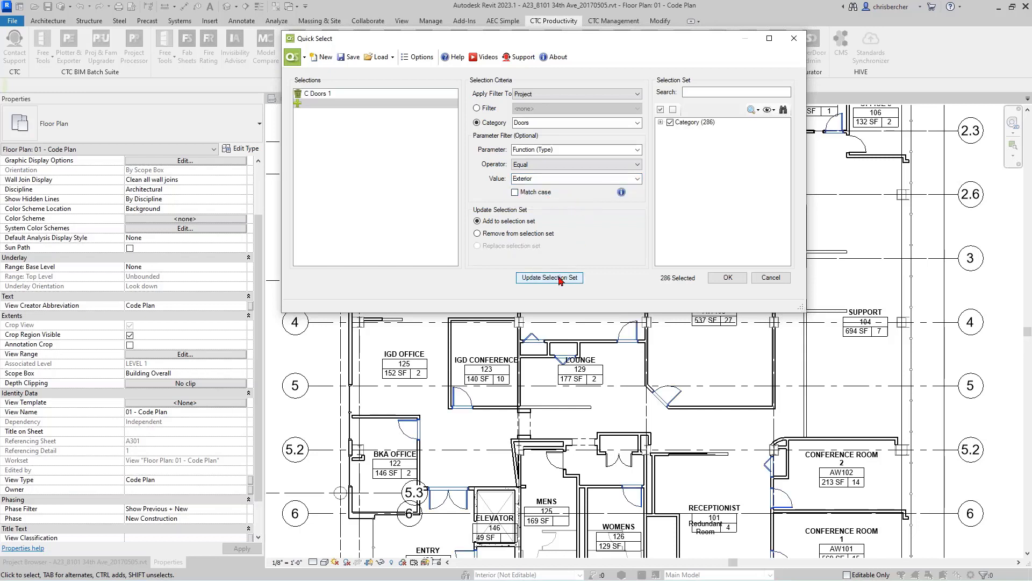
Expand the selection set down to the door families and examine which families match the Exterior criteria
left_click(661, 122)
left_click(671, 131)
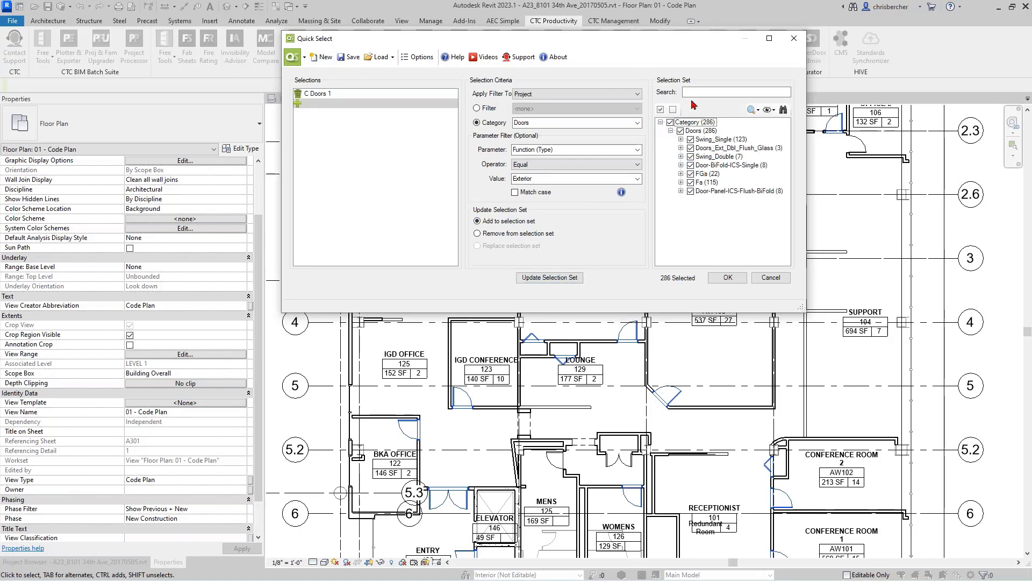
left_click_drag(711, 41, 661, 41)
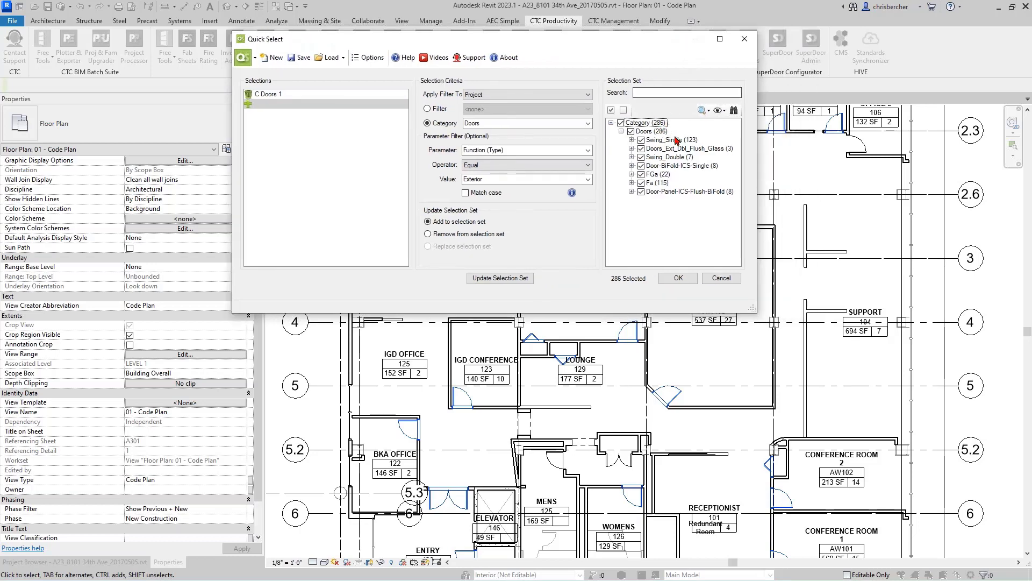
double_click(471, 180)
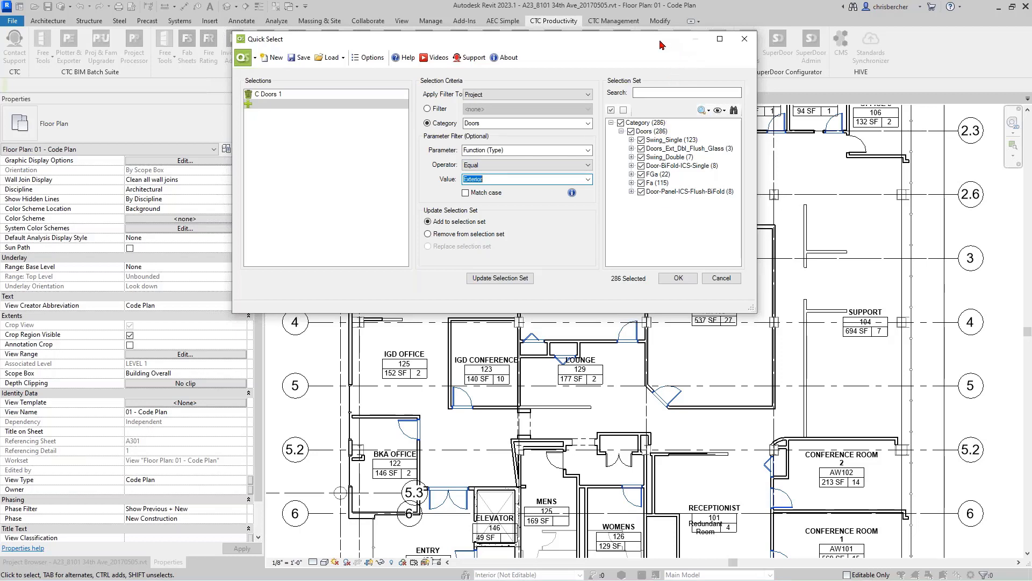
left_click_drag(660, 42, 611, 44)
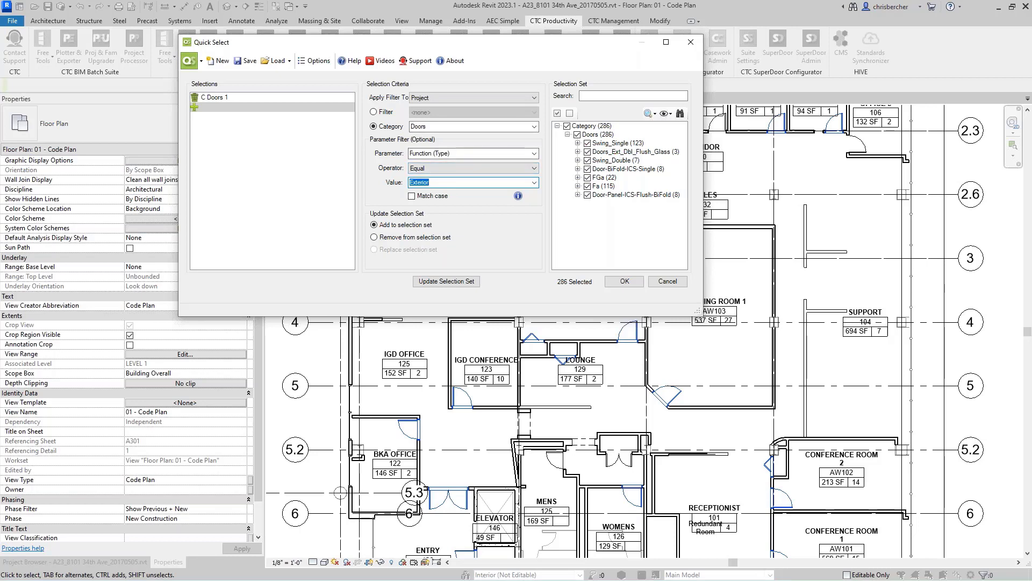
left_click(613, 170)
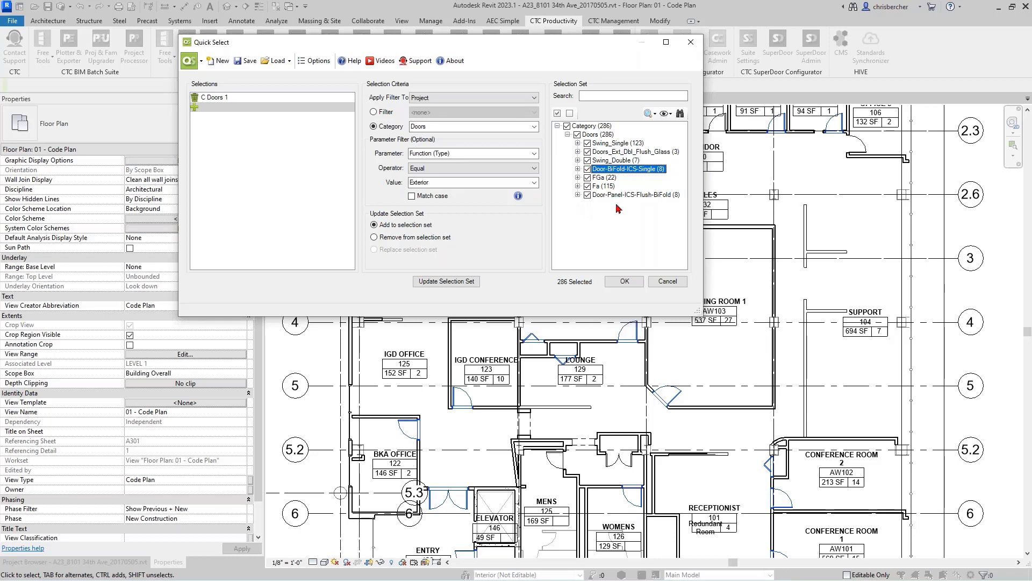
left_click(665, 196)
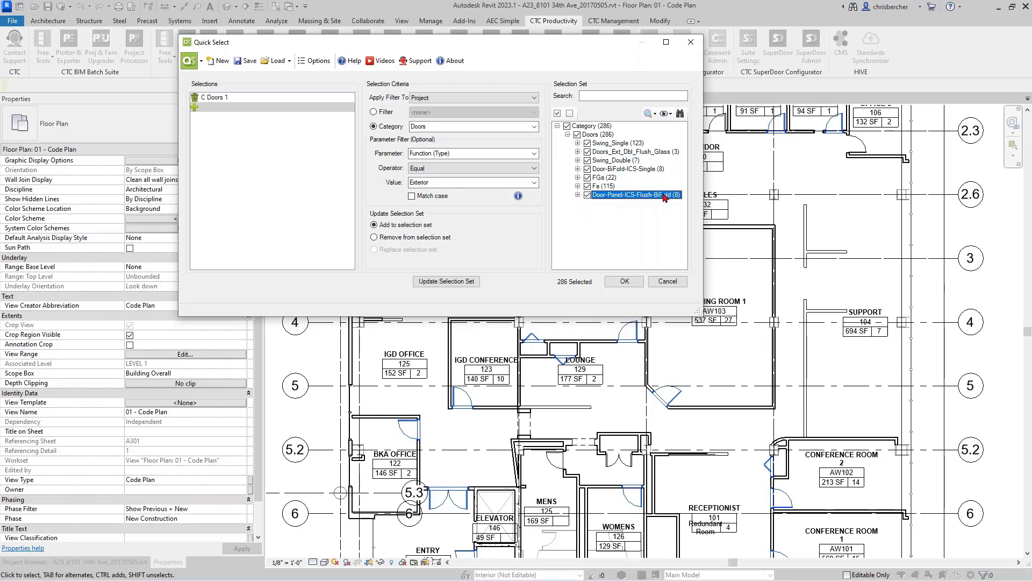
left_click(627, 152)
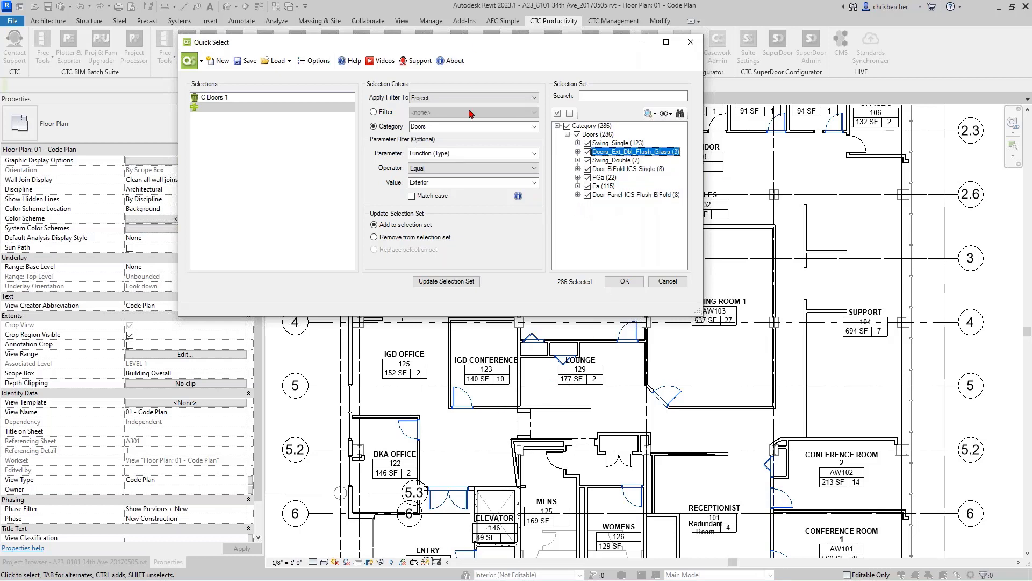
Reposition the dialog over the plan and recall the criteria stored with the Doors selection in the selection history
left_click_drag(507, 43, 353, 43)
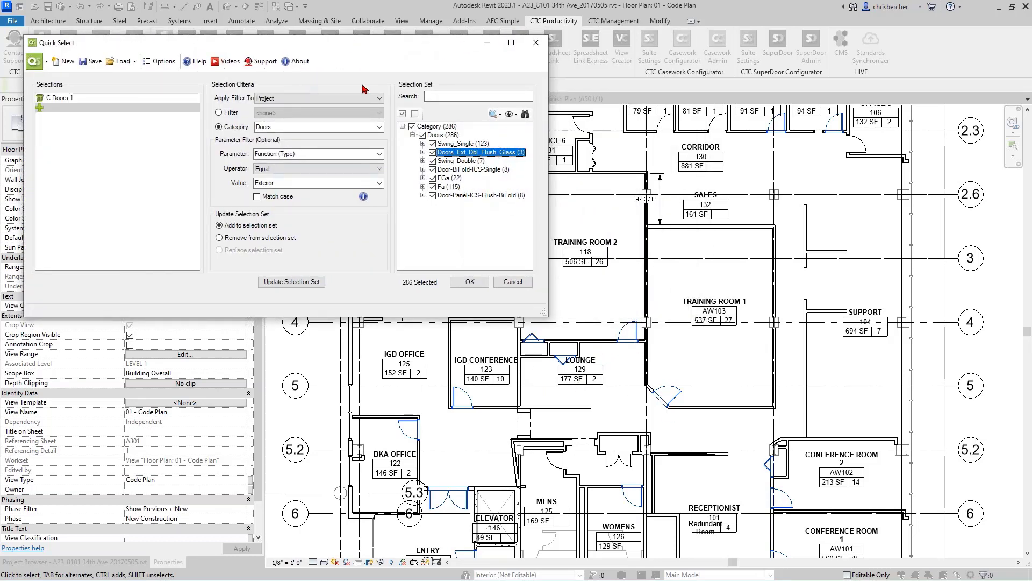
left_click_drag(365, 49, 457, 34)
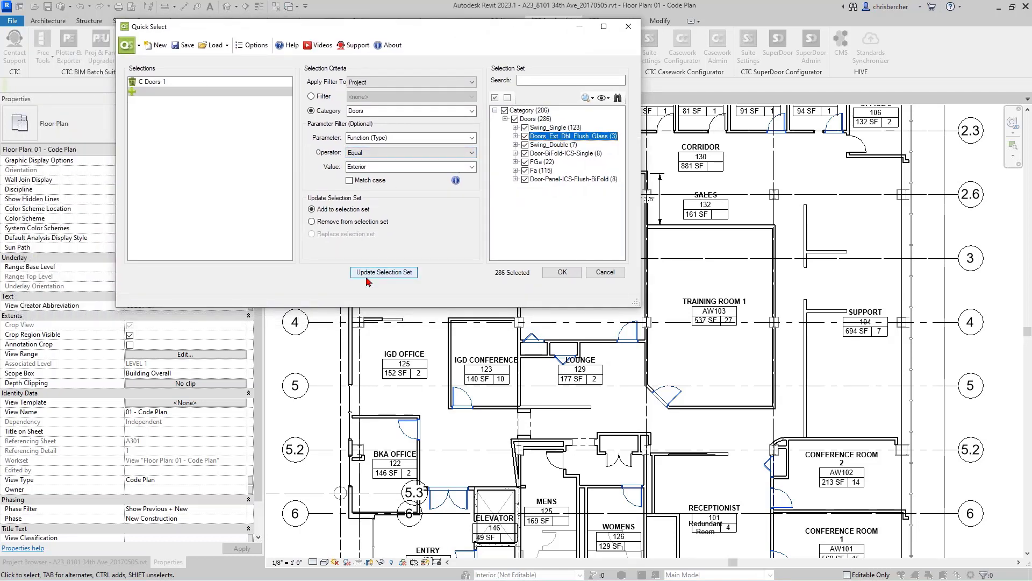
left_click(166, 86)
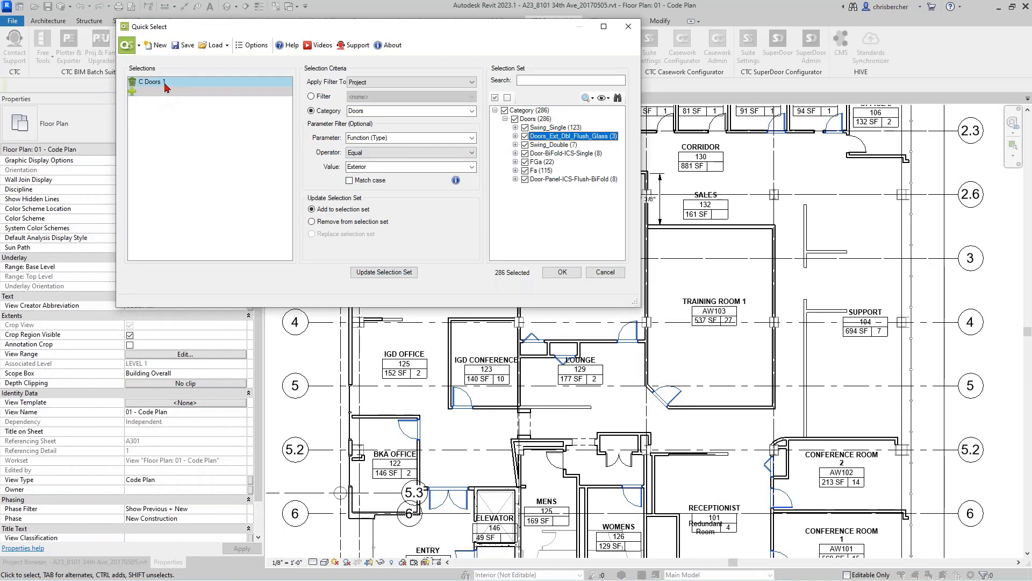
left_click(150, 92)
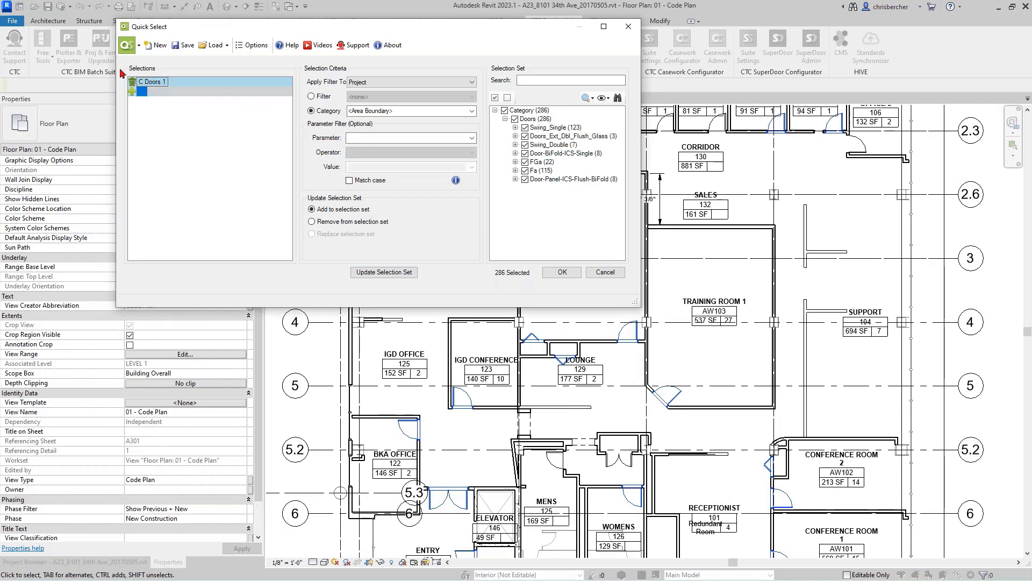
left_click(151, 81)
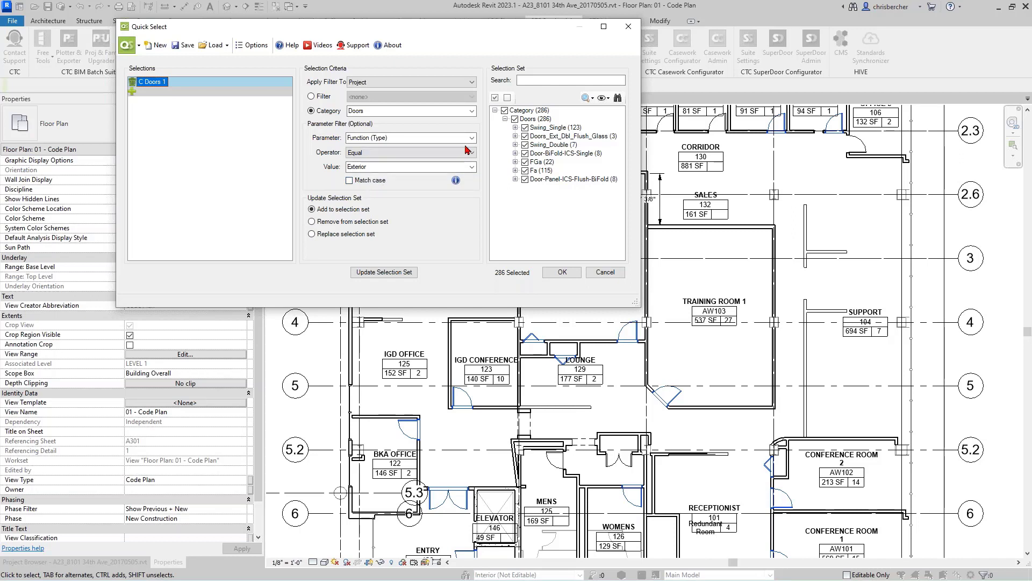
Save the selection set history as a .qssh file in the Quick Select folder, with a name starting with "Exterior"
left_click(187, 48)
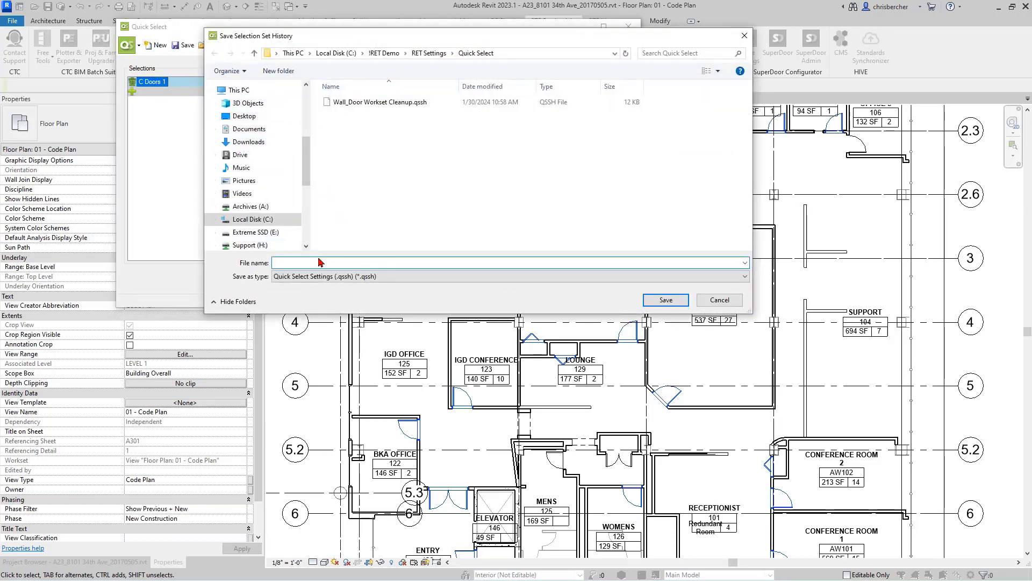
type("Exterior Door")
key("BackSpace")
key("BackSpace")
key("BackSpace")
key("BackSpace")
key("BackSpace")
type("nction")
left_click(665, 300)
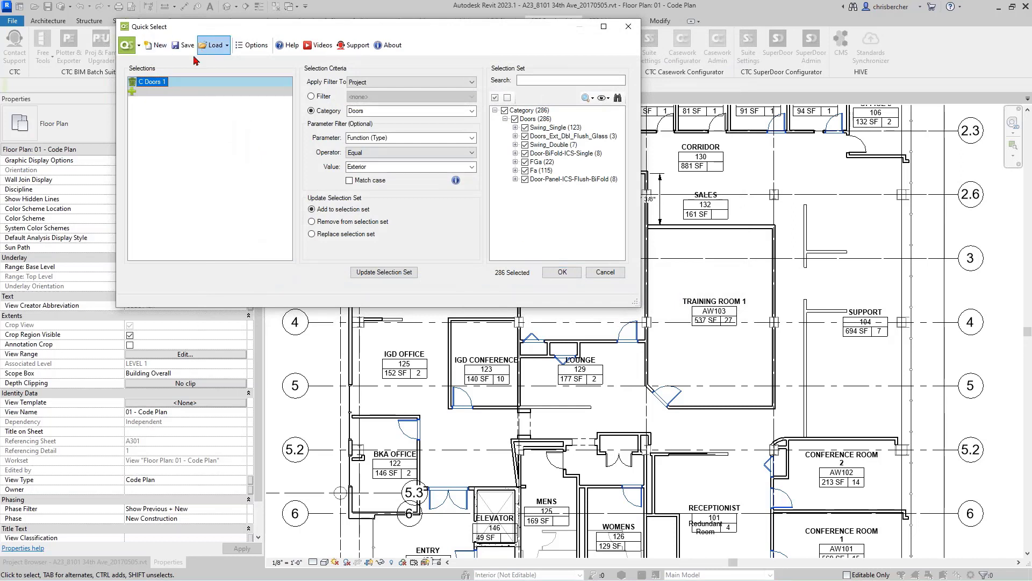
Delete the Doors selection from the selection history and close Quick Select without applying a selection
left_click(140, 80)
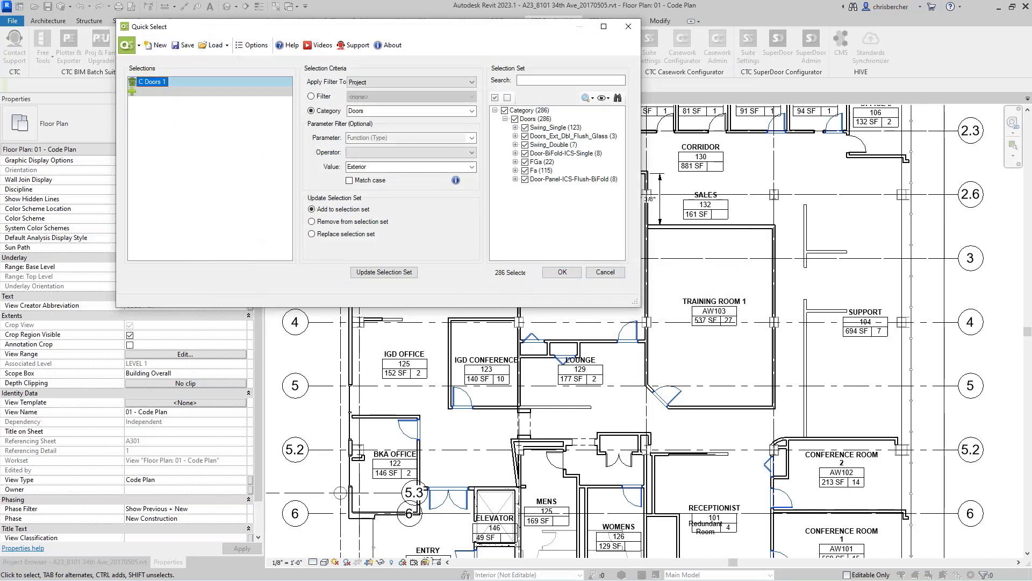
left_click(132, 82)
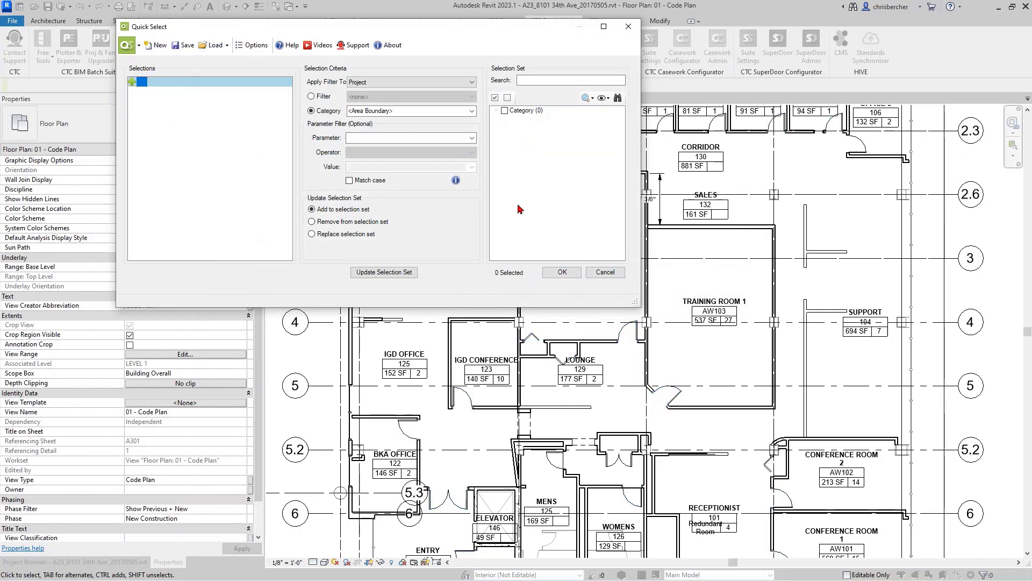
left_click(611, 273)
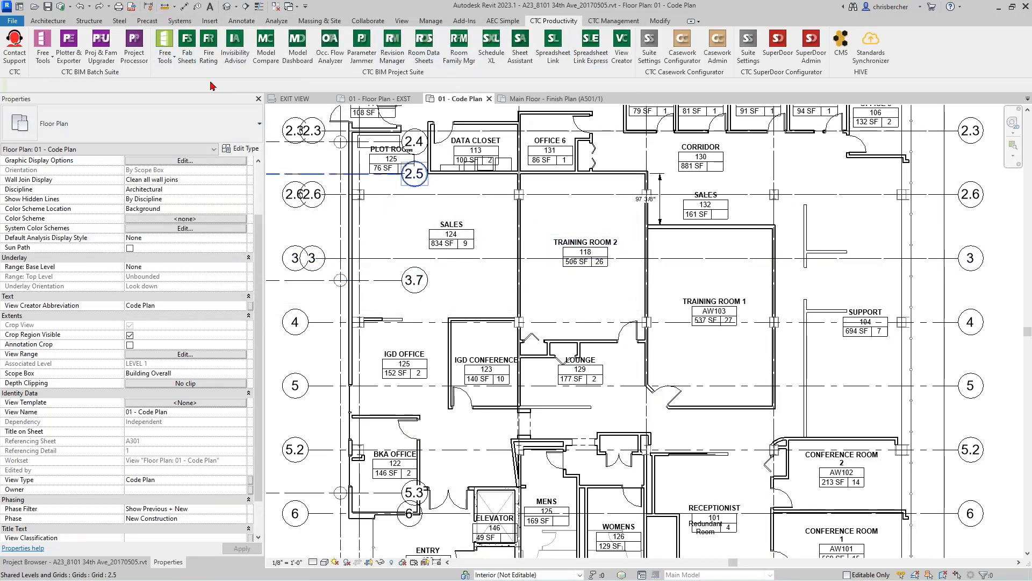
Reopen Quick Select and browse the RET Settings folder for active settings files, without choosing one to load
left_click(165, 53)
left_click(187, 141)
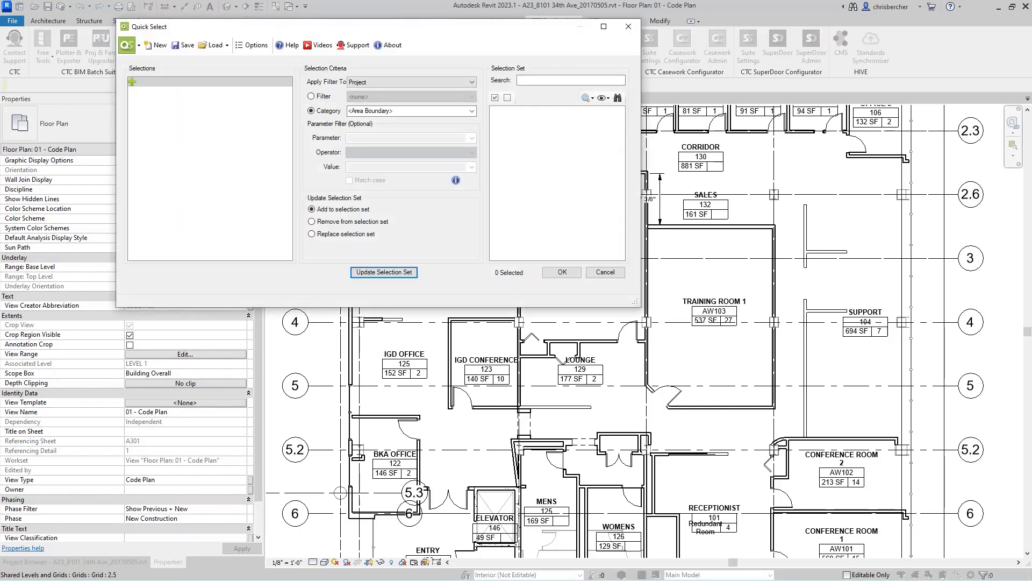
left_click(213, 45)
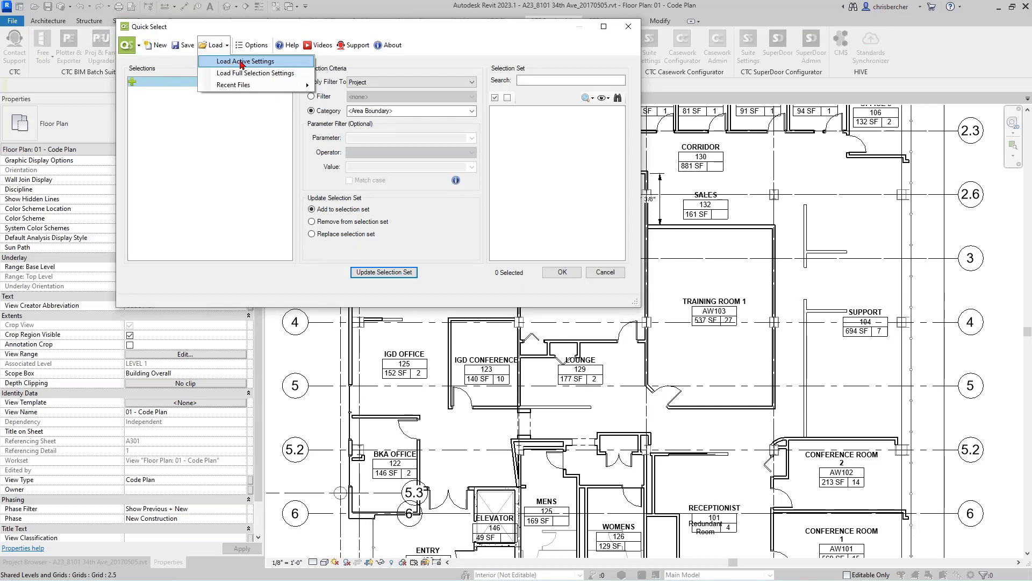
left_click(245, 61)
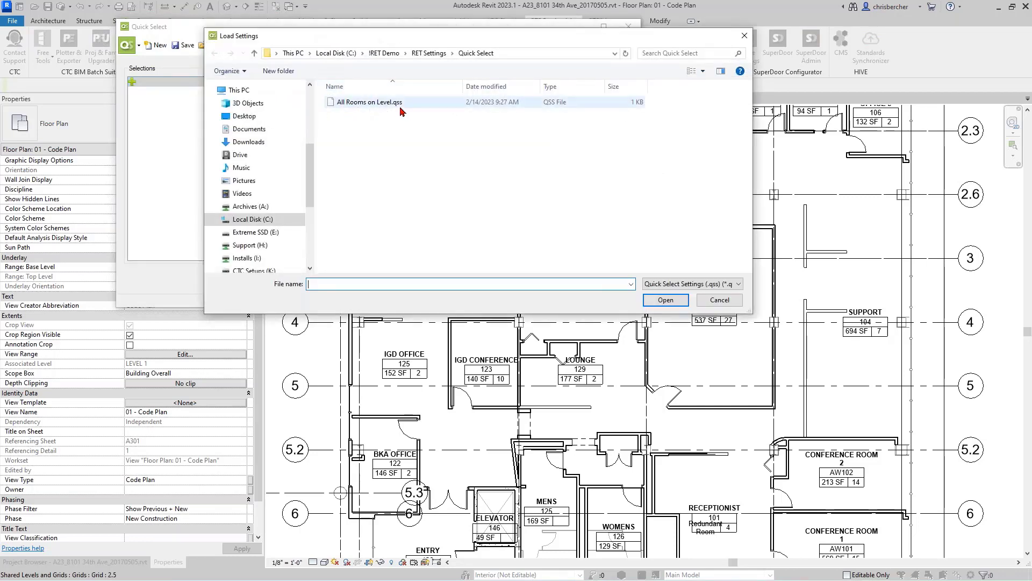
left_click(429, 52)
scroll(371, 225, "down", 1)
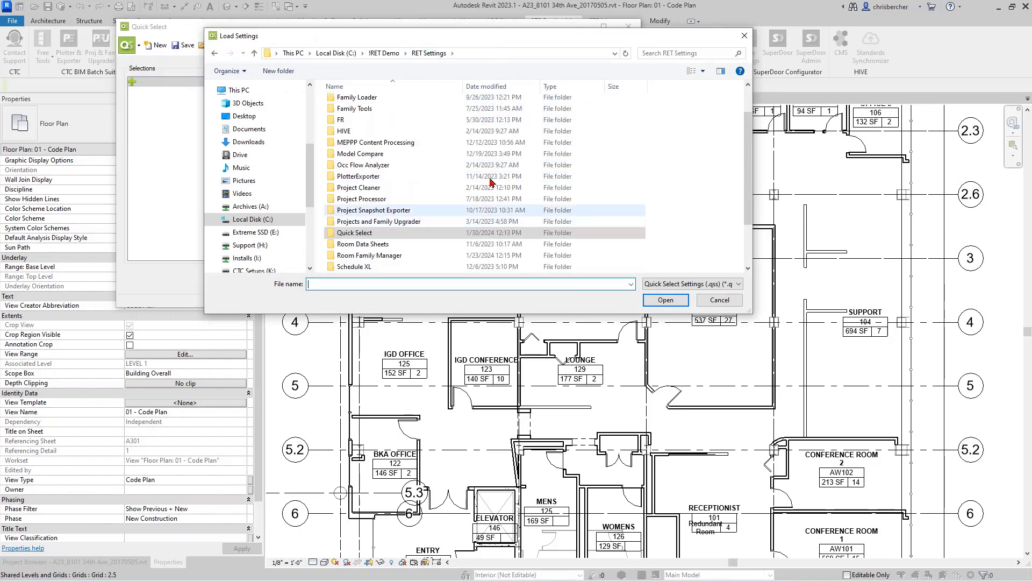
left_click(712, 296)
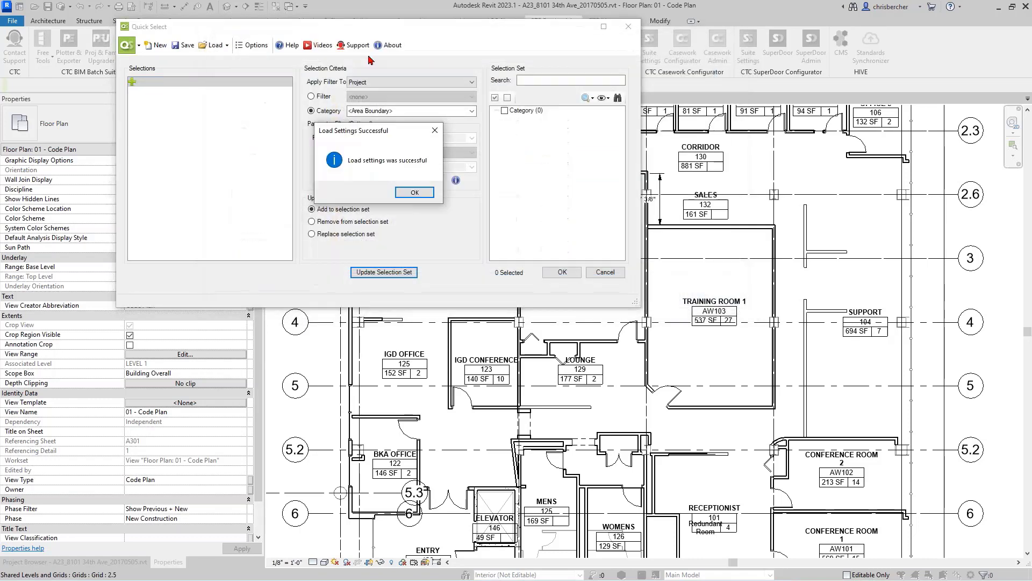
left_click(414, 192)
left_click(581, 295)
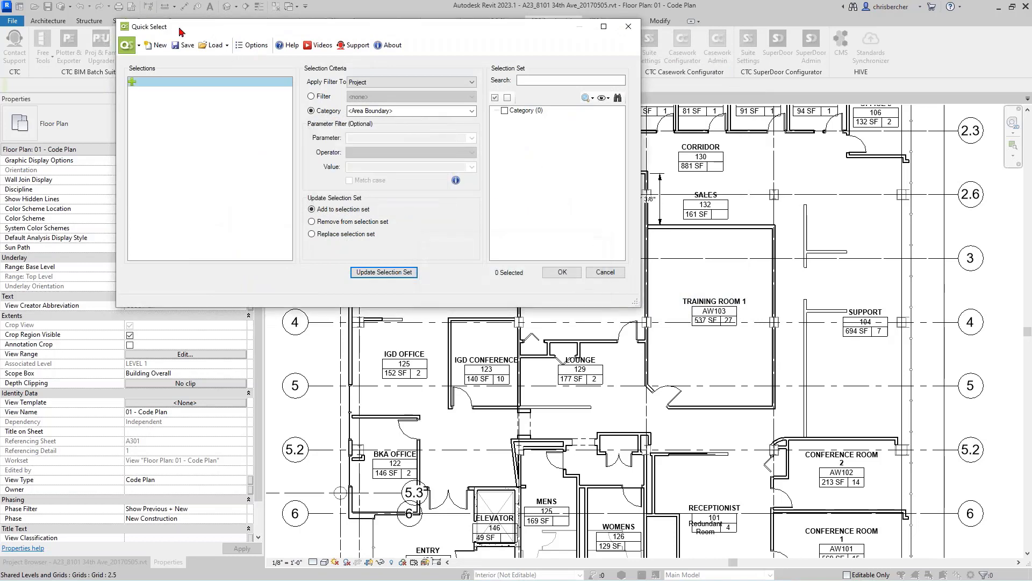
Examine the existing .qssh files and the file type offered for saving the selection set history, without saving
left_click(187, 47)
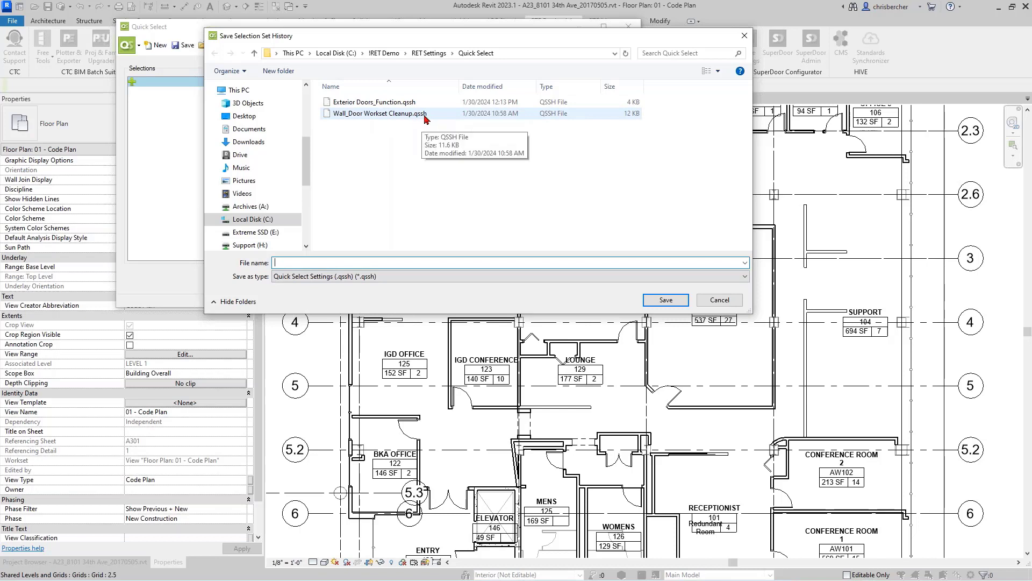
left_click(394, 278)
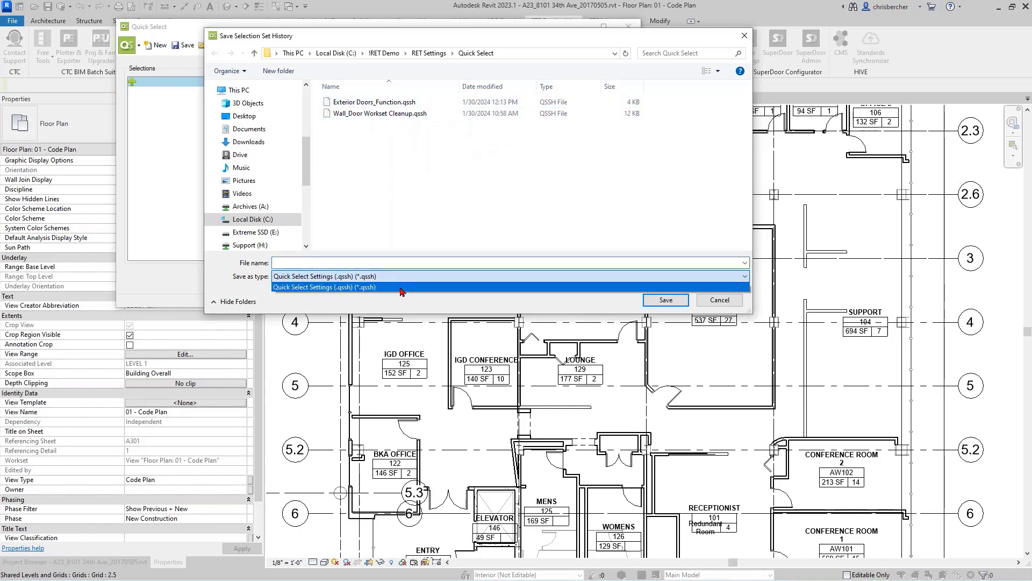
left_click(707, 302)
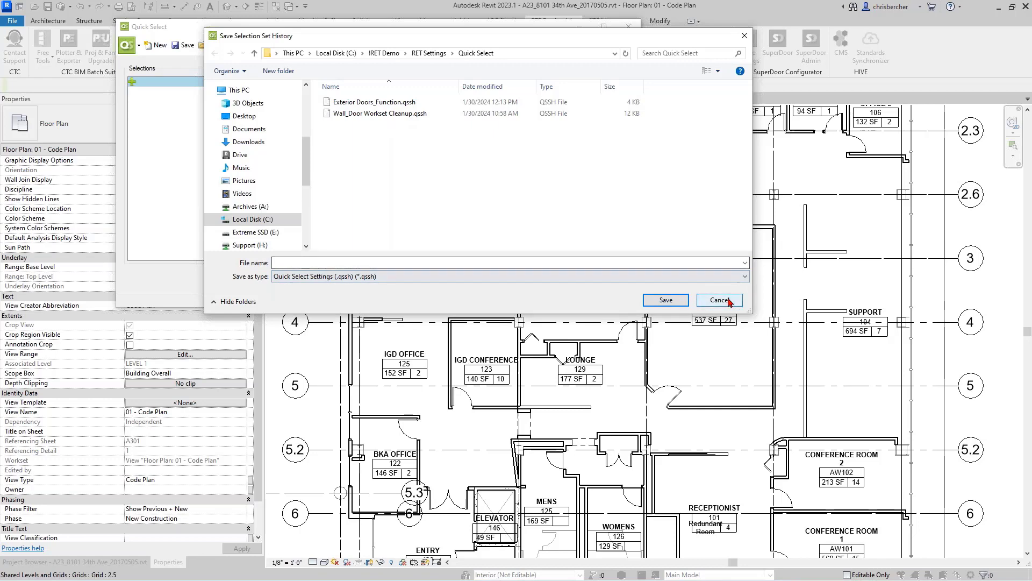
left_click(709, 300)
left_click(379, 203)
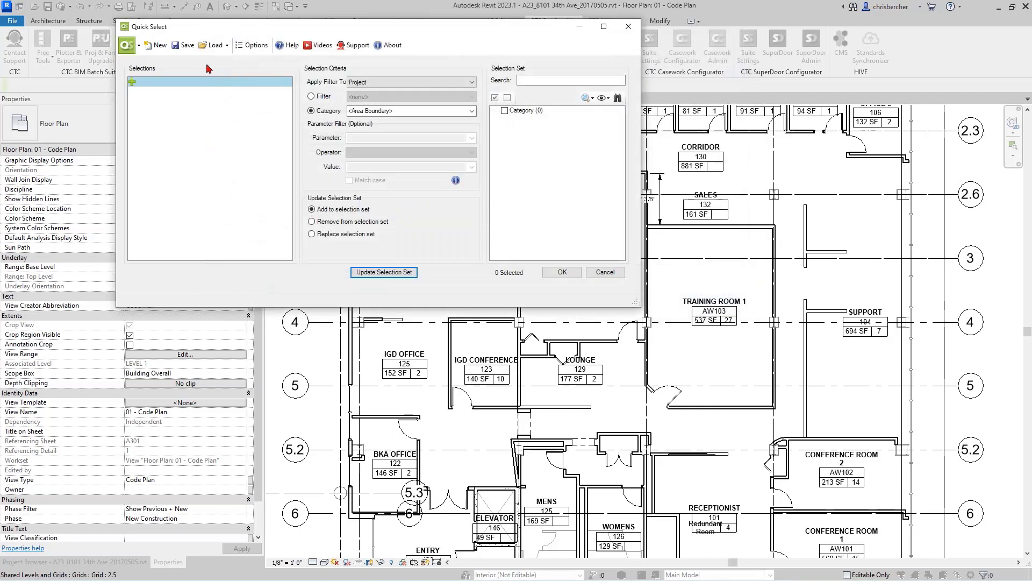
Load the full selection settings from Wall_Door Workset Cleanup.qssh in the Quick Select folder
left_click(212, 45)
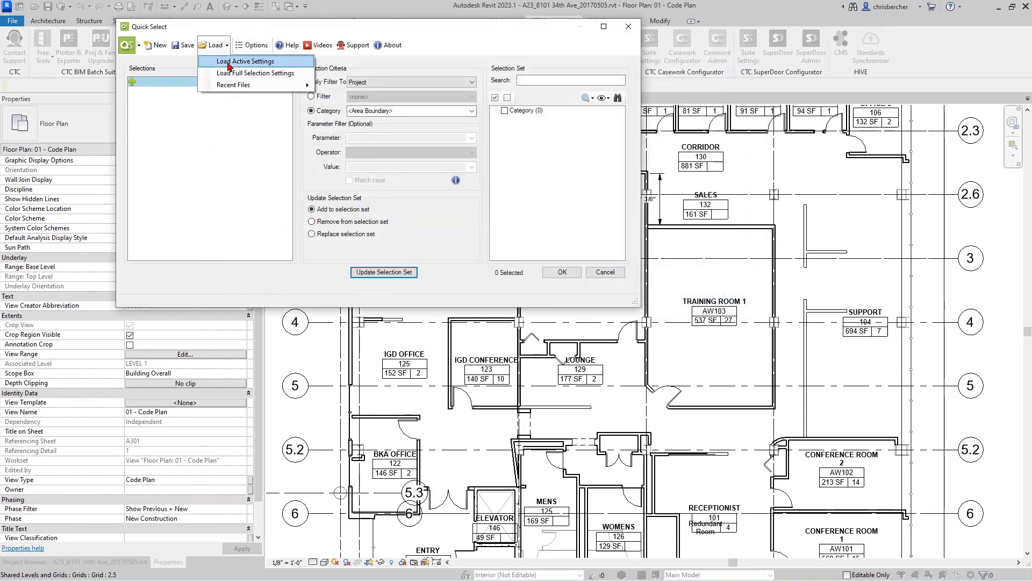
left_click(267, 73)
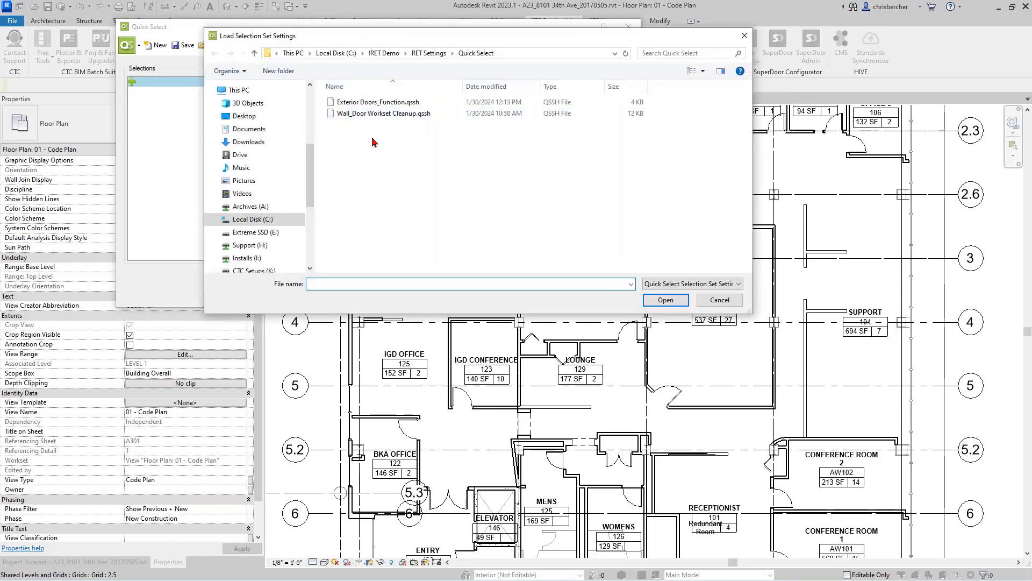
left_click_drag(400, 39, 532, 36)
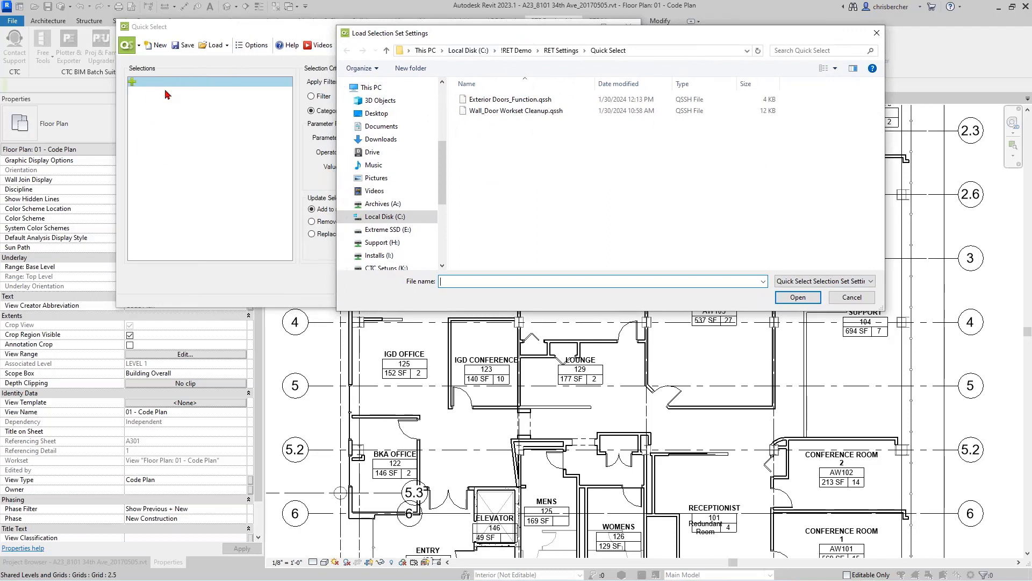
left_click(513, 111)
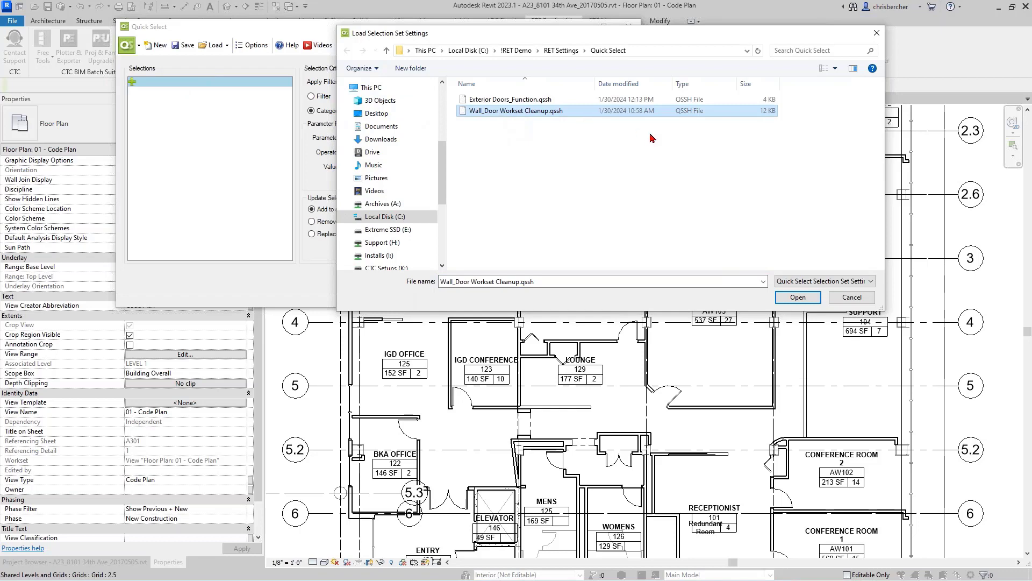
left_click(796, 297)
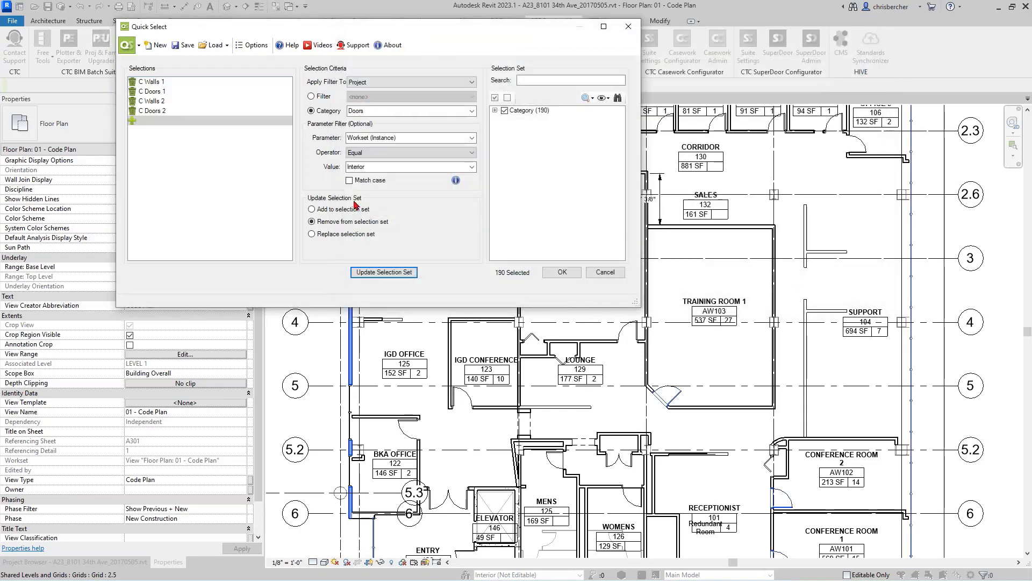
Look over the loaded wall and door selections and the available options for loading settings
left_click(203, 104)
left_click(236, 120)
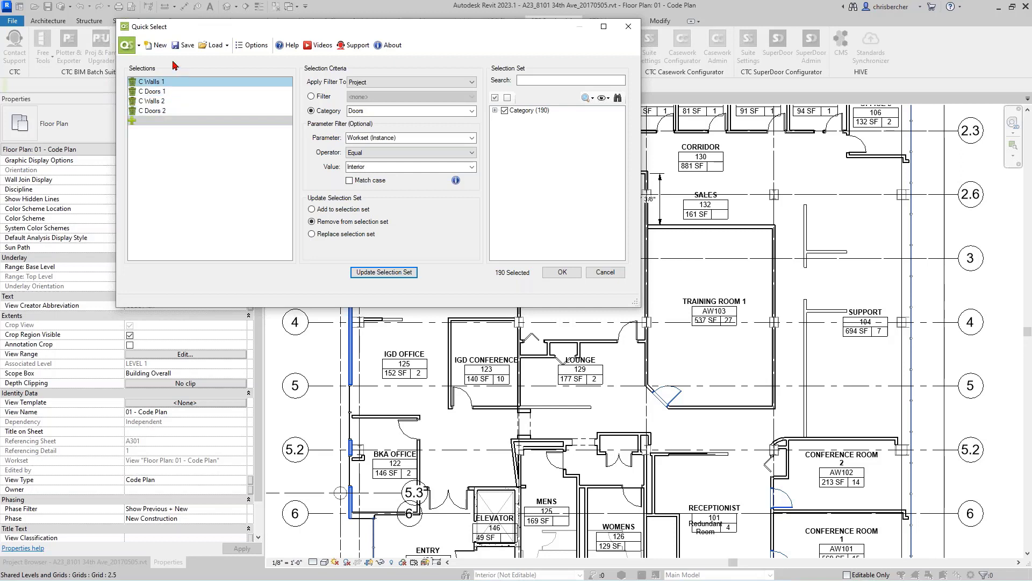
left_click(219, 47)
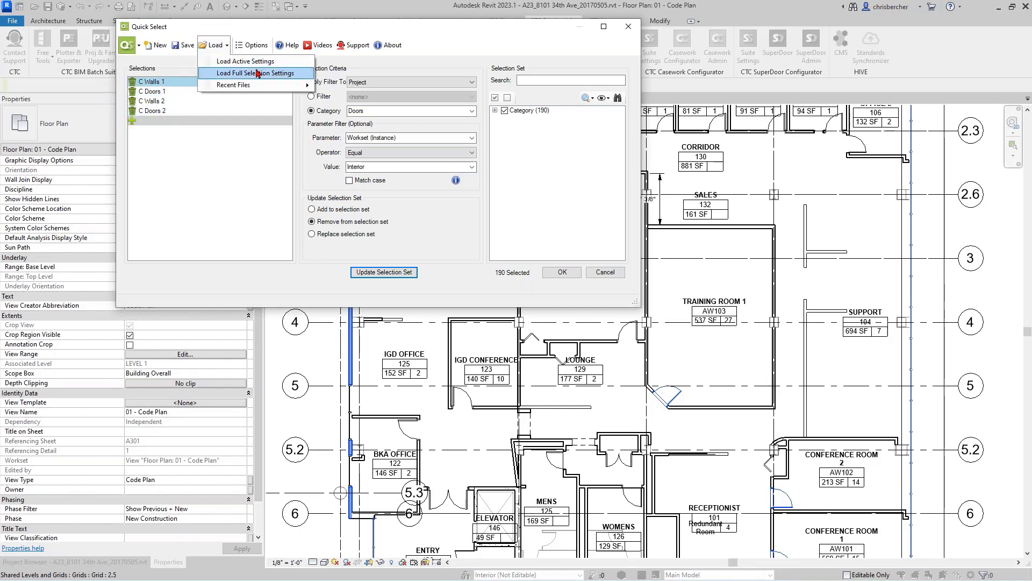
left_click(460, 44)
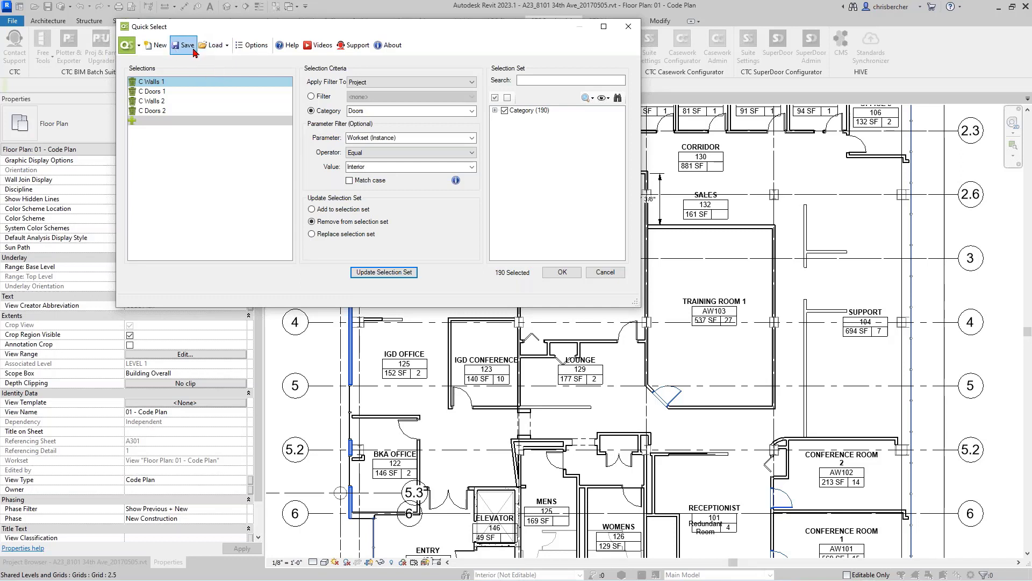
Start a new empty selection history and try to load All Rooms on Level.qss as the active settings
left_click(157, 46)
left_click(226, 48)
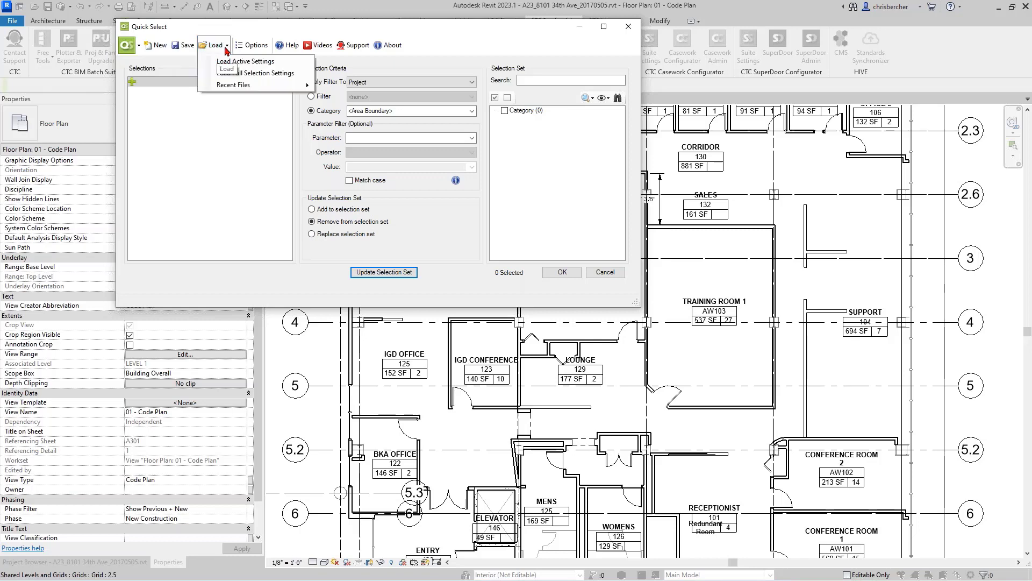
left_click(226, 48)
left_click(226, 47)
left_click(236, 62)
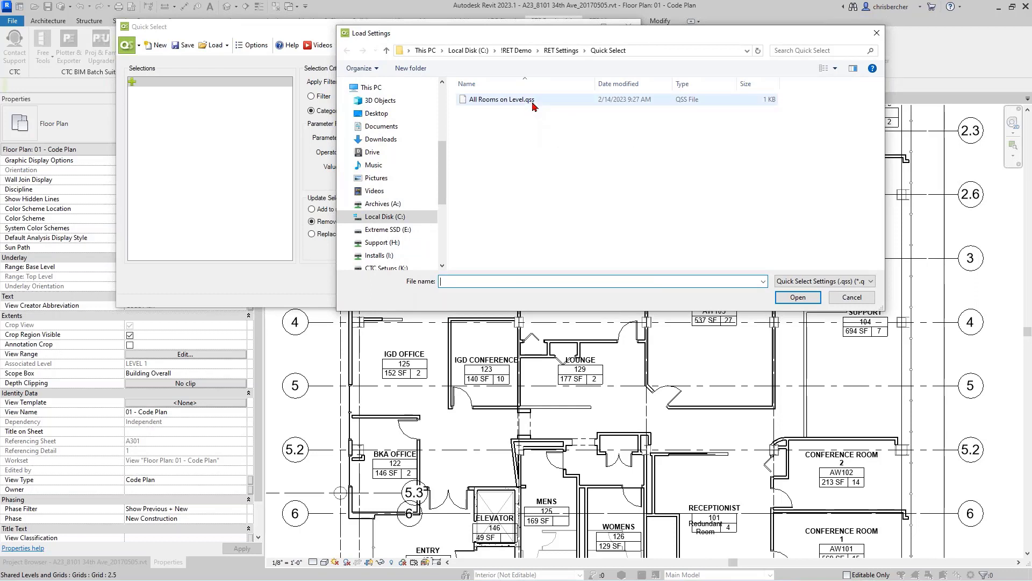
left_click(803, 281)
left_click(786, 205)
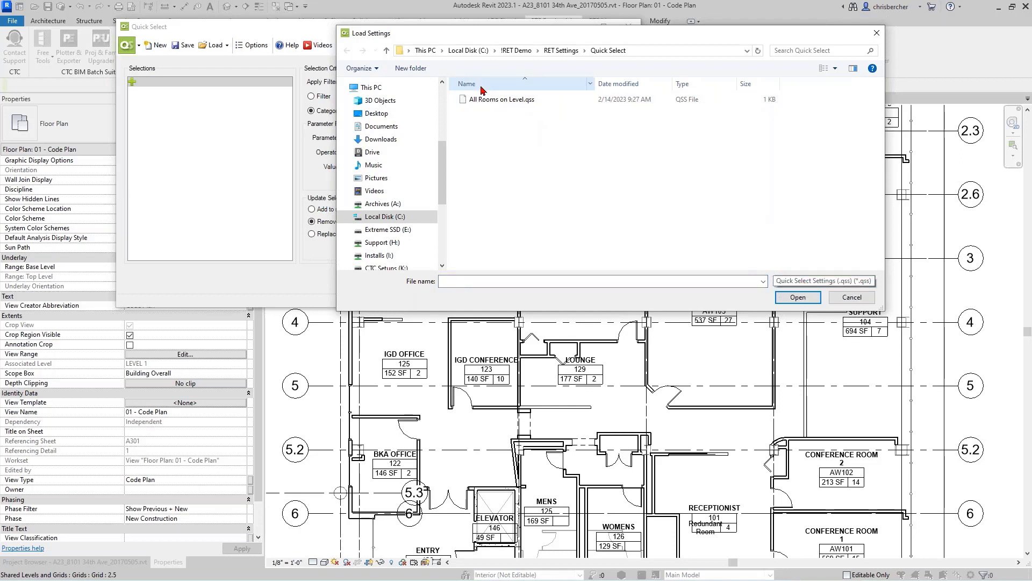
left_click(489, 101)
left_click(801, 298)
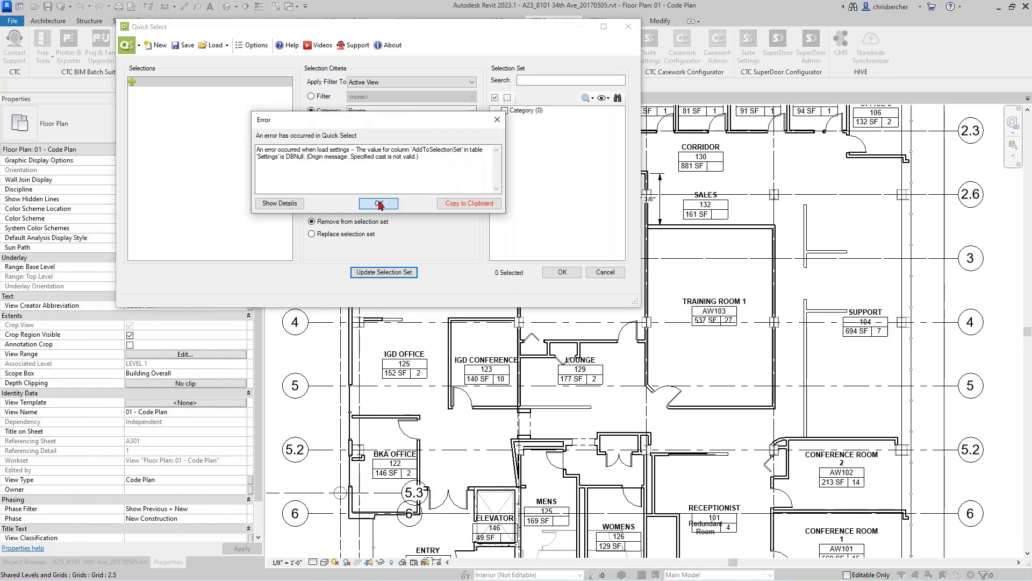
left_click(379, 203)
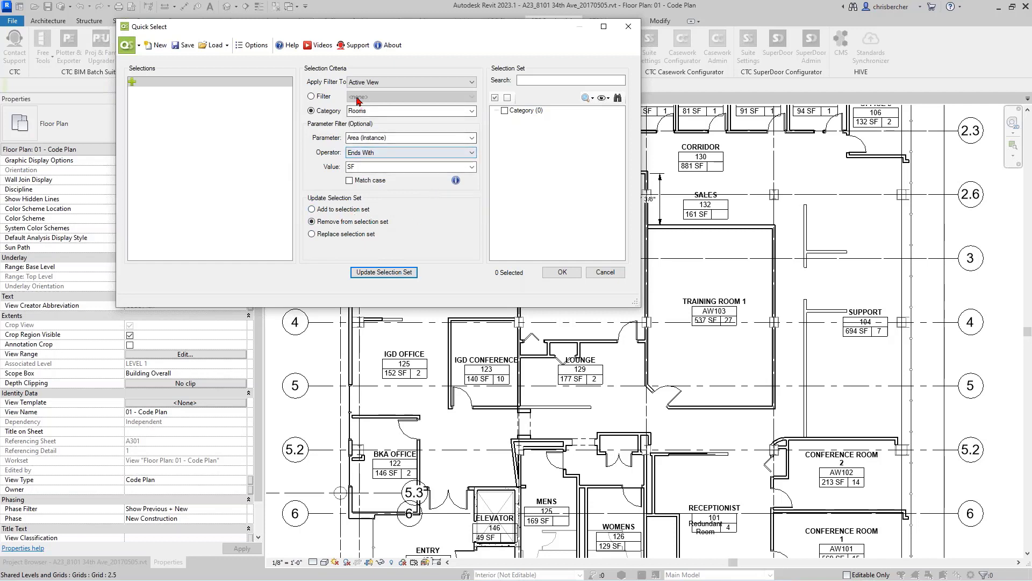
Load the full selection settings from Exterior Doors_Function.qssh
left_click(214, 45)
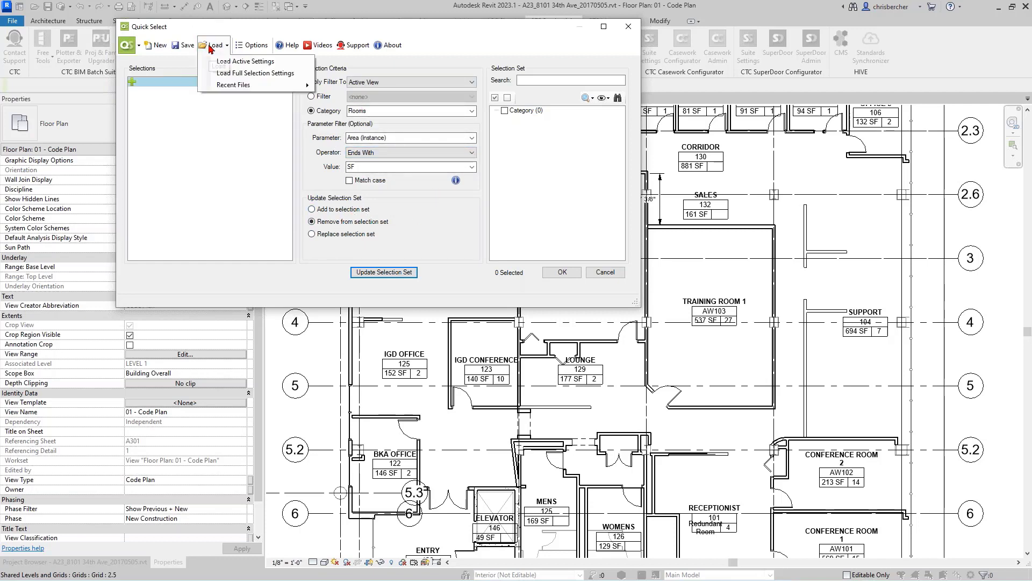
left_click(226, 74)
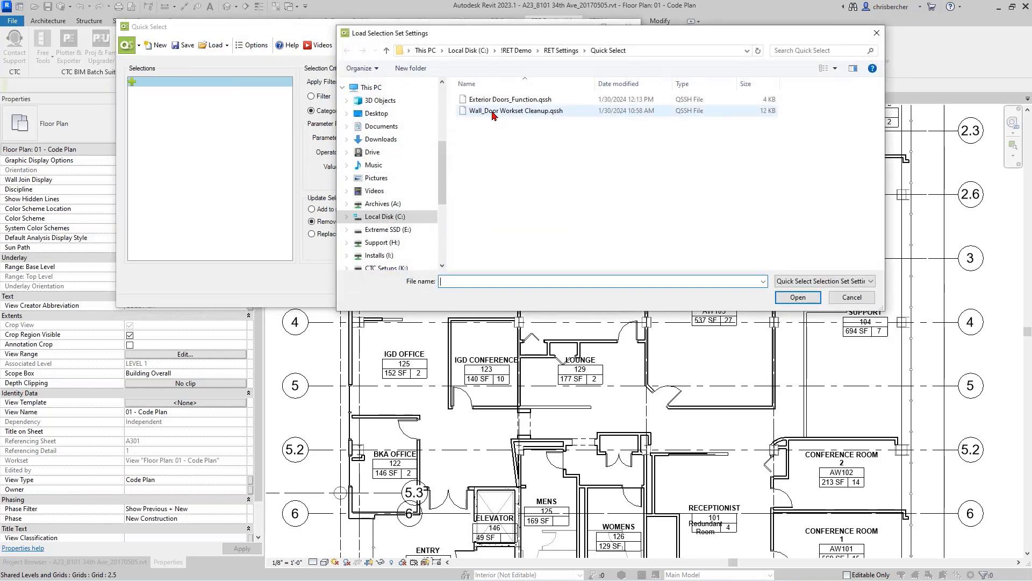
left_click(485, 101)
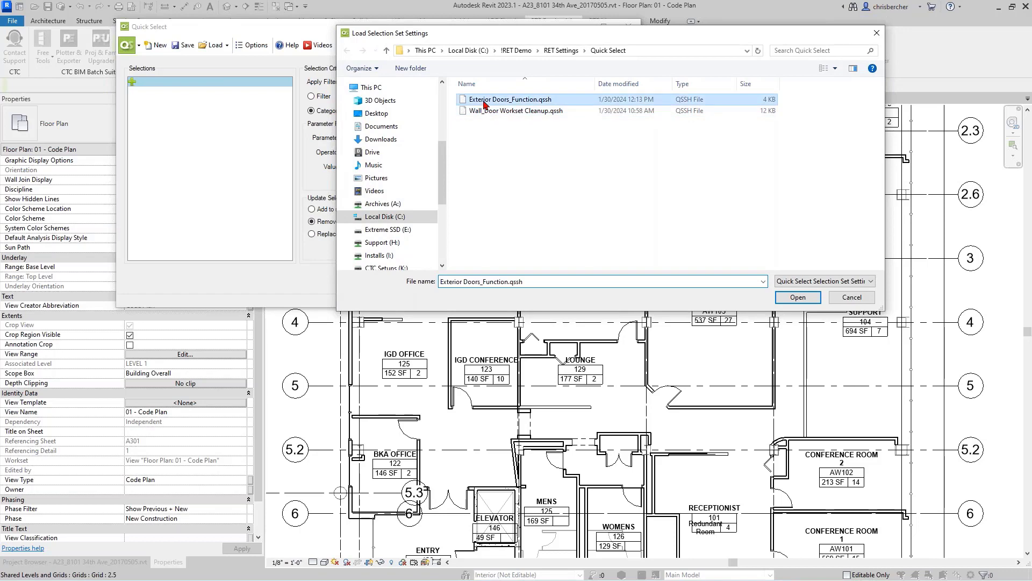
left_click(785, 296)
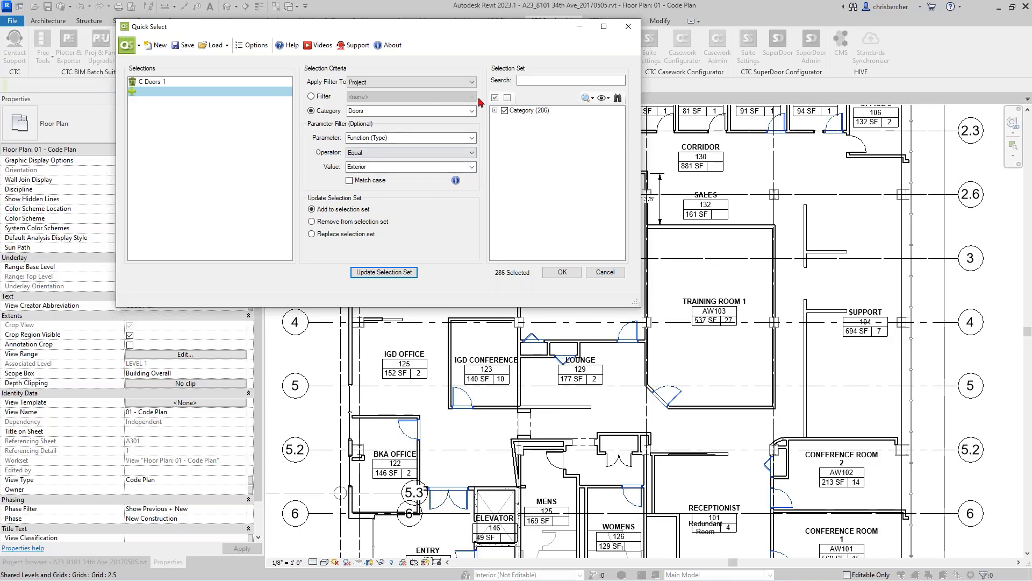
Expand the selection set down to the door families and review them against the Doors criteria
left_click(495, 111)
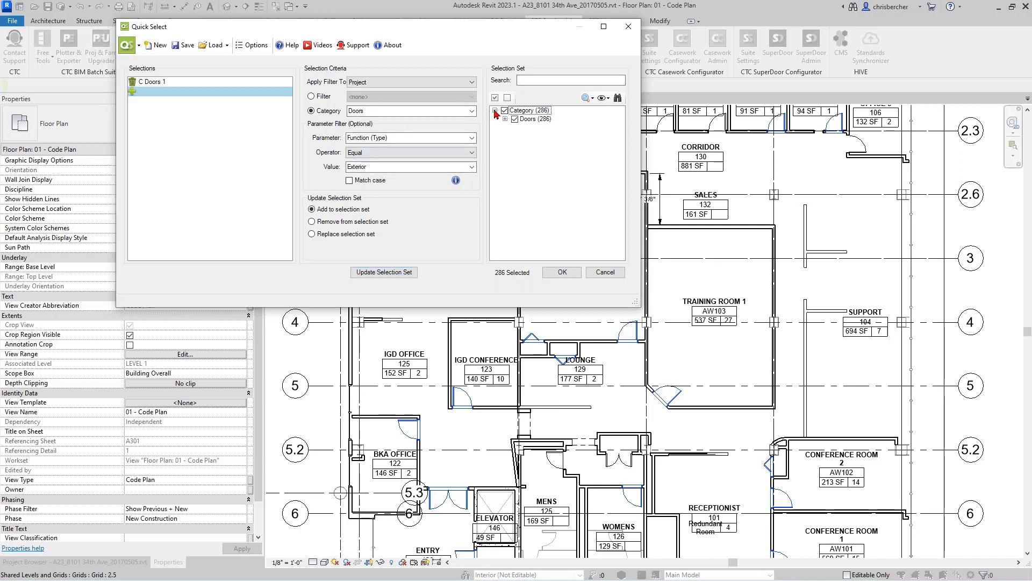
left_click(506, 119)
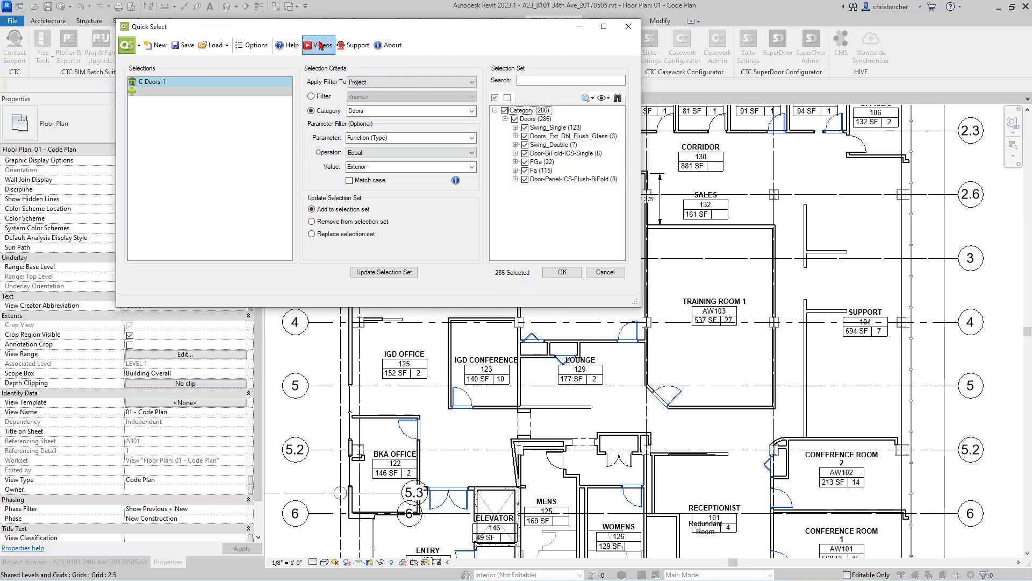
left_click(383, 110)
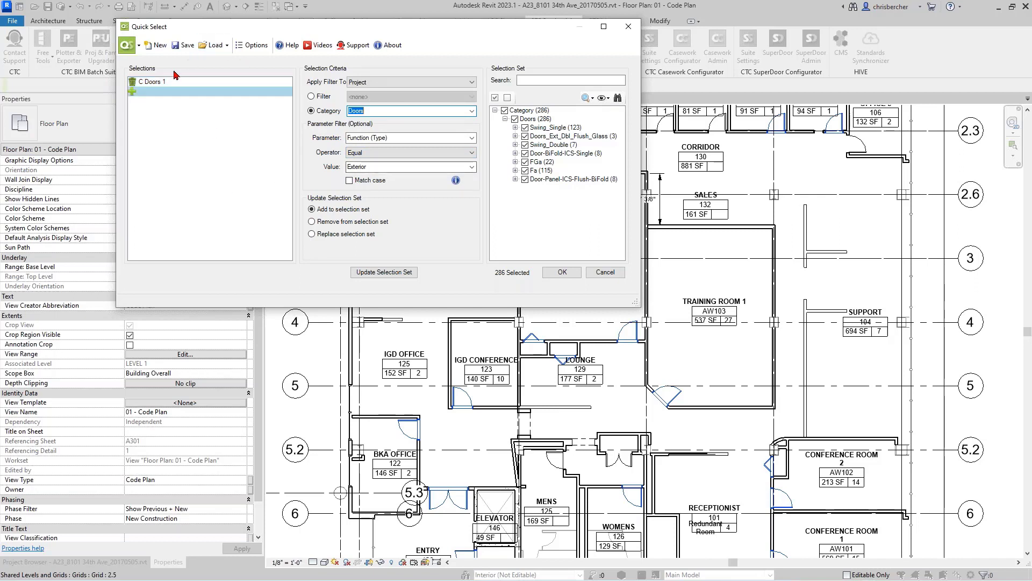
Clear the current selections and load the full selection settings from Wall_Door Workset Cleanup.qssh
left_click(155, 45)
left_click(214, 45)
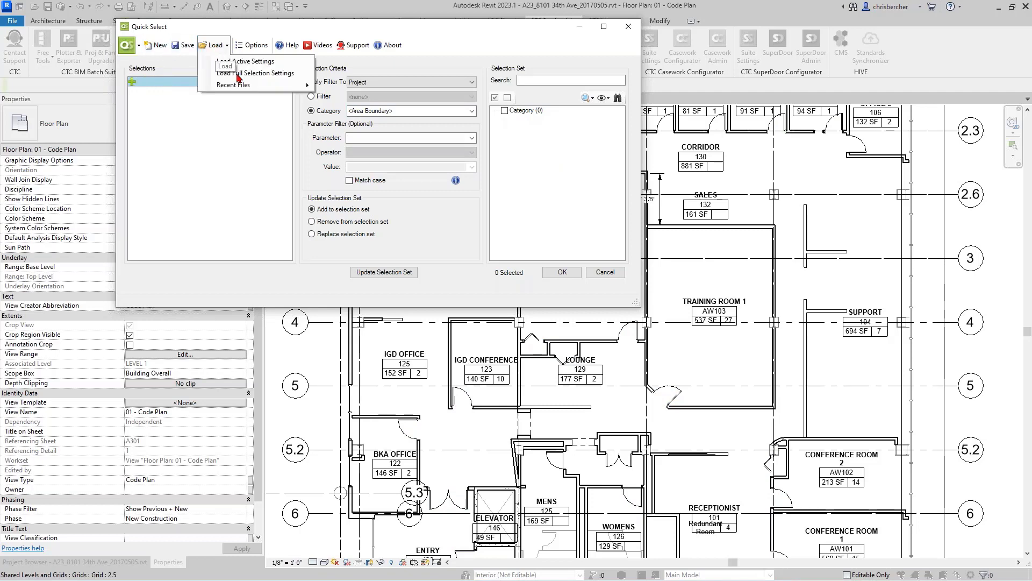
left_click(237, 75)
left_click(481, 112)
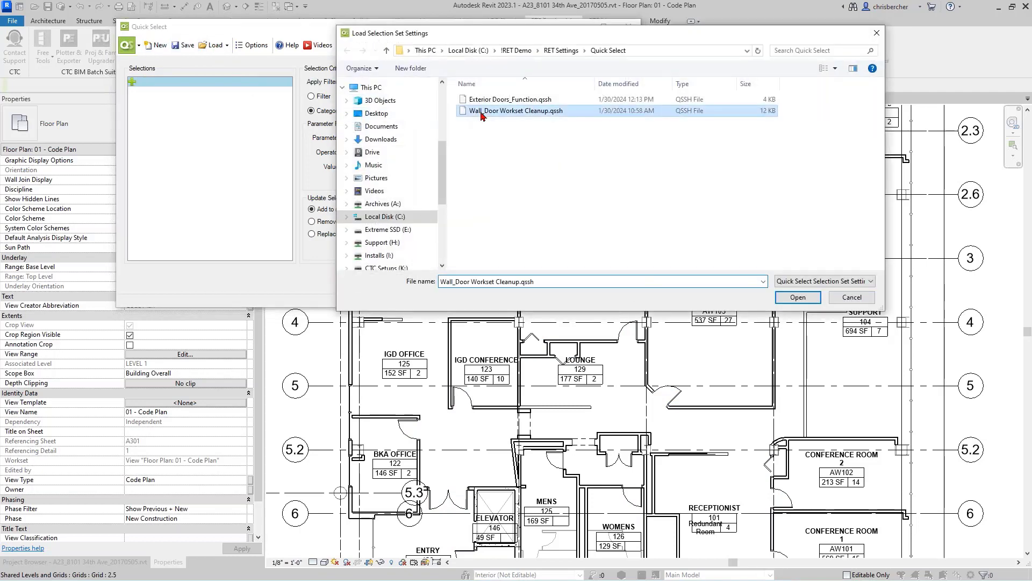
left_click(795, 298)
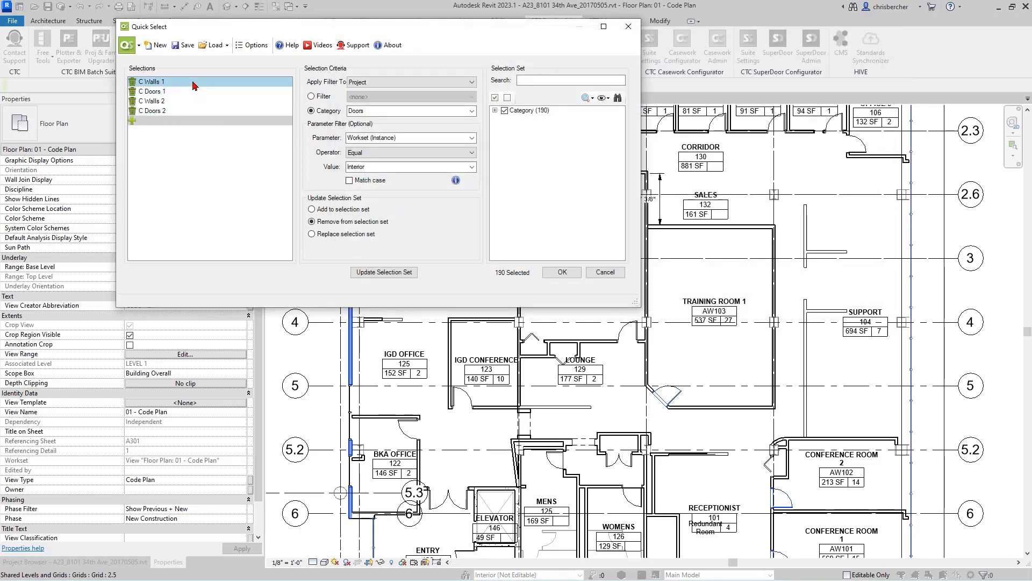
Recall the criteria stored with the first Walls selection in the selection history
left_click(194, 104)
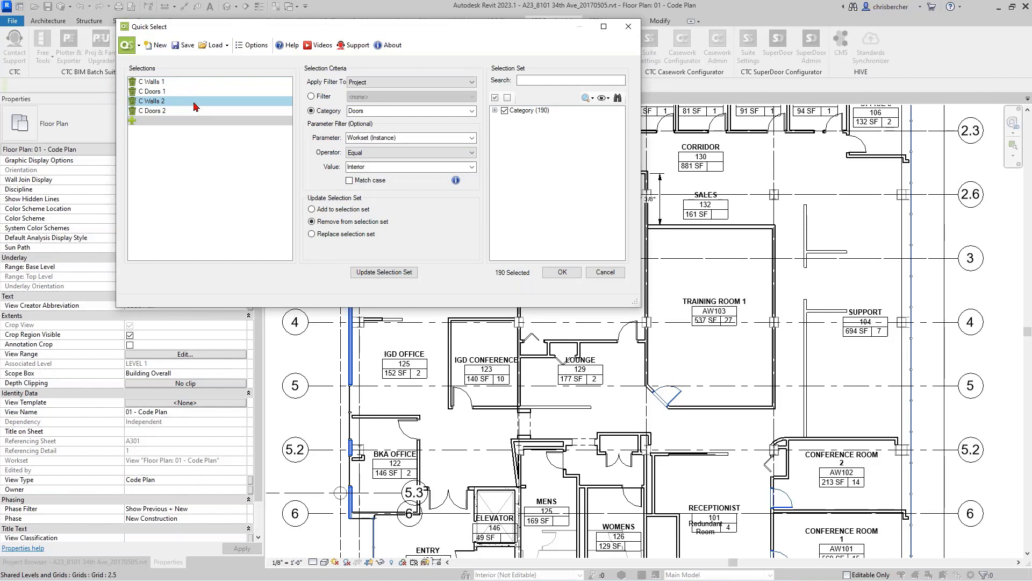
left_click(191, 82)
left_click(191, 81)
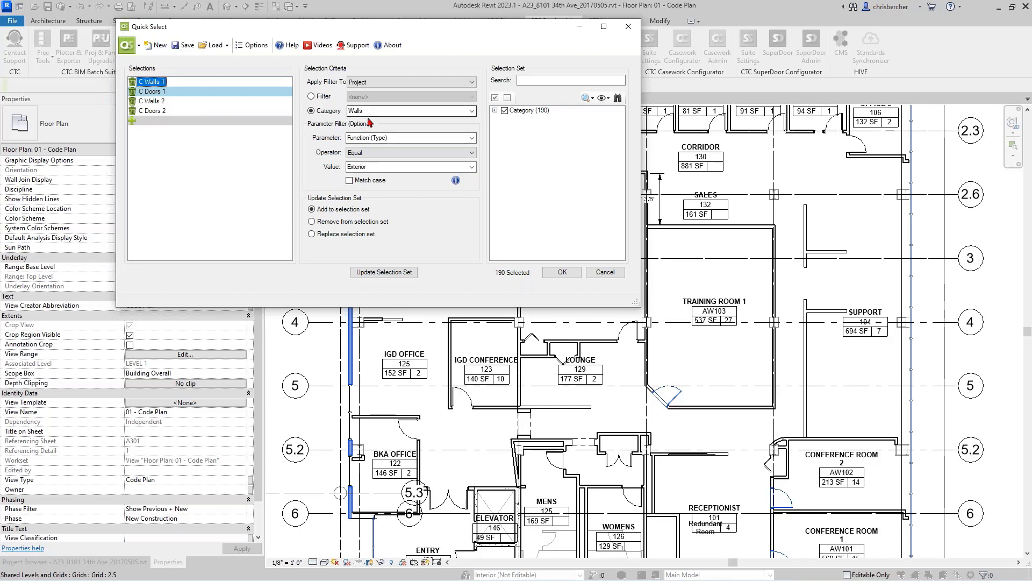
Expand the Walls branch of the selection set and review the criteria stored with the second Walls and second Doors selections
left_click(495, 110)
left_click(506, 119)
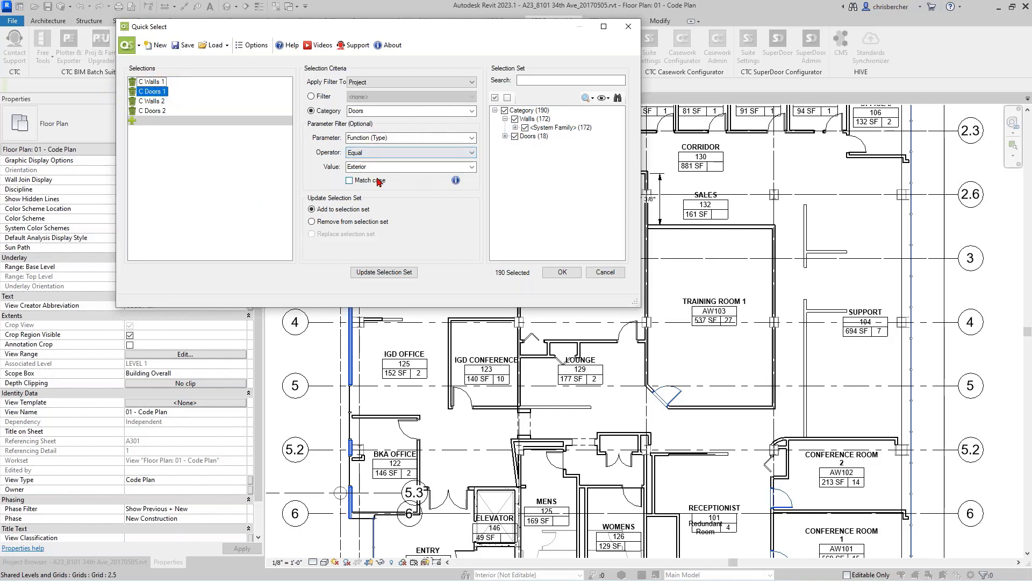
left_click(160, 101)
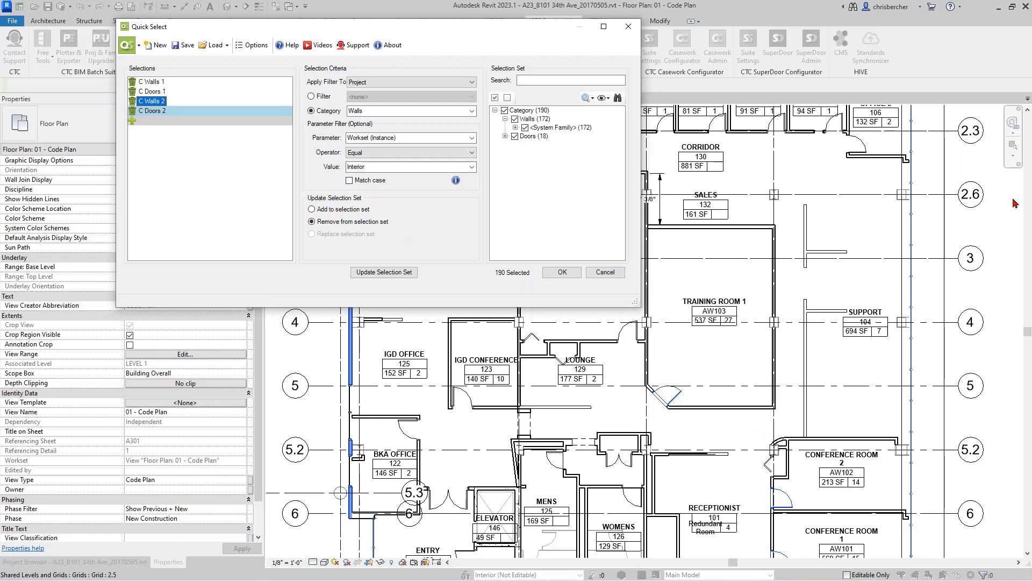
left_click(164, 112)
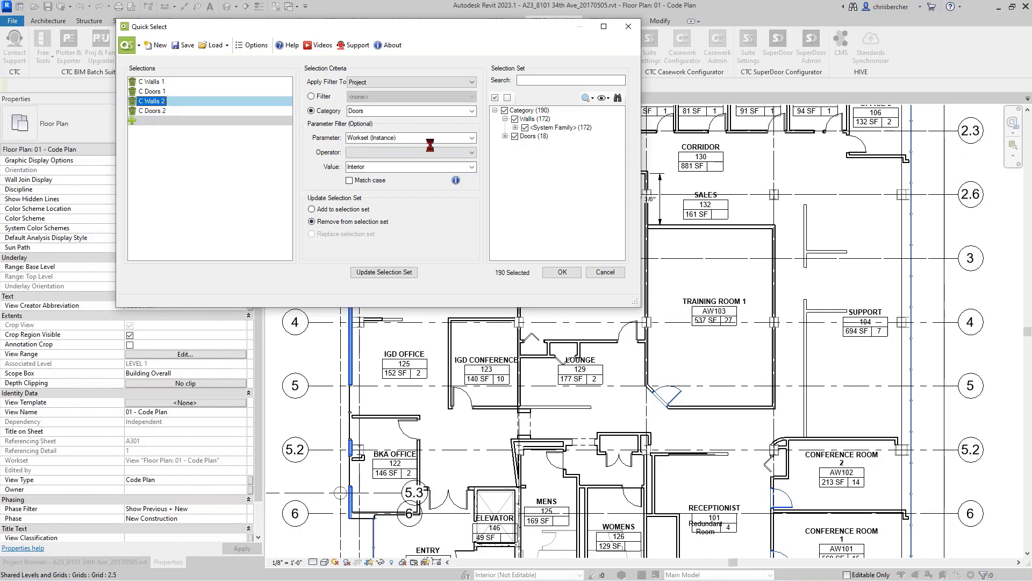
Set the second Walls selection's Workset value to Exterior and update the selection set to remove those walls
left_click(471, 168)
left_click(374, 189)
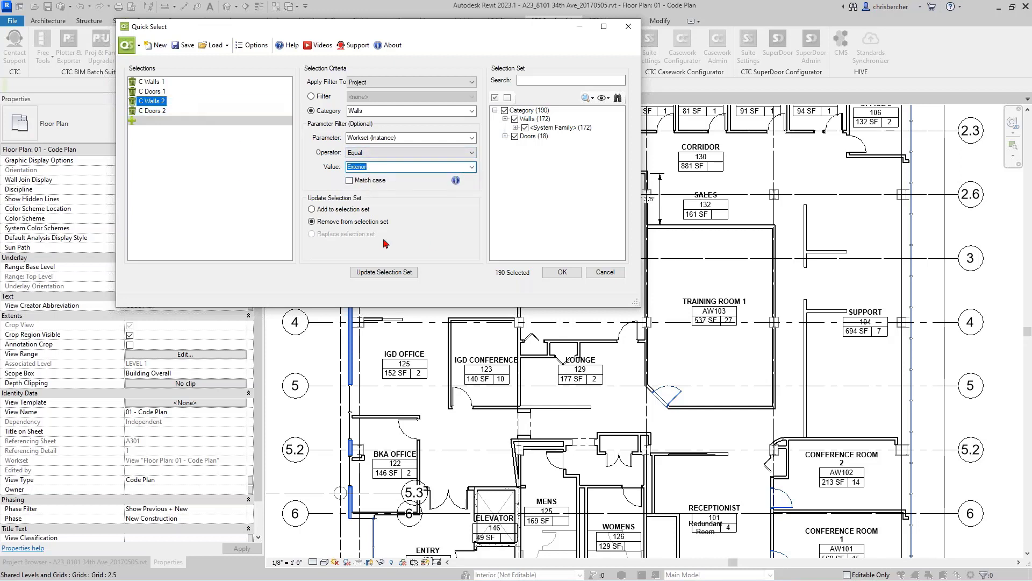
left_click(397, 273)
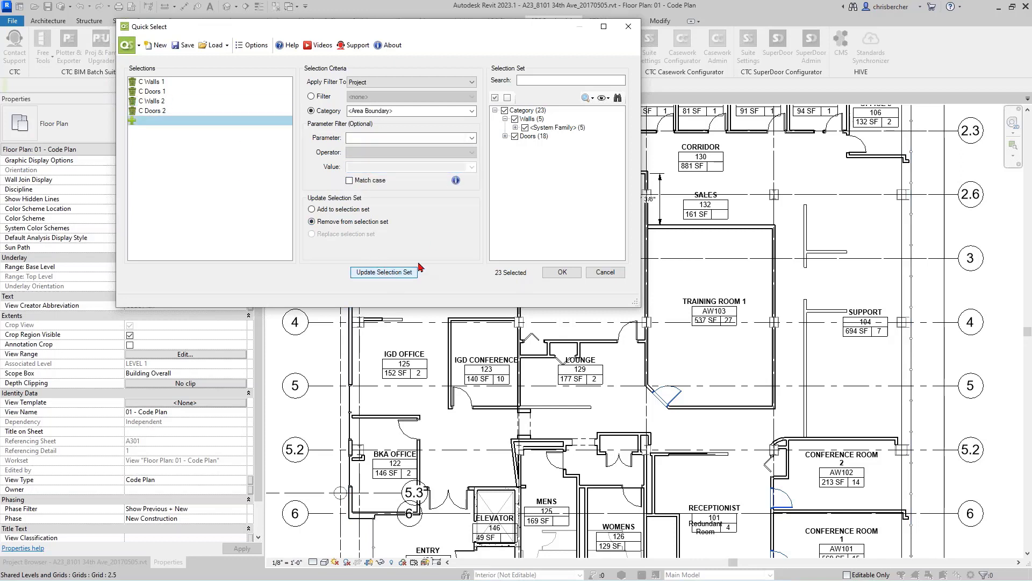
Expand the selection set to the individual brick walls and the door families, and recall the second Doors selection's criteria
left_click(515, 128)
left_click(575, 136)
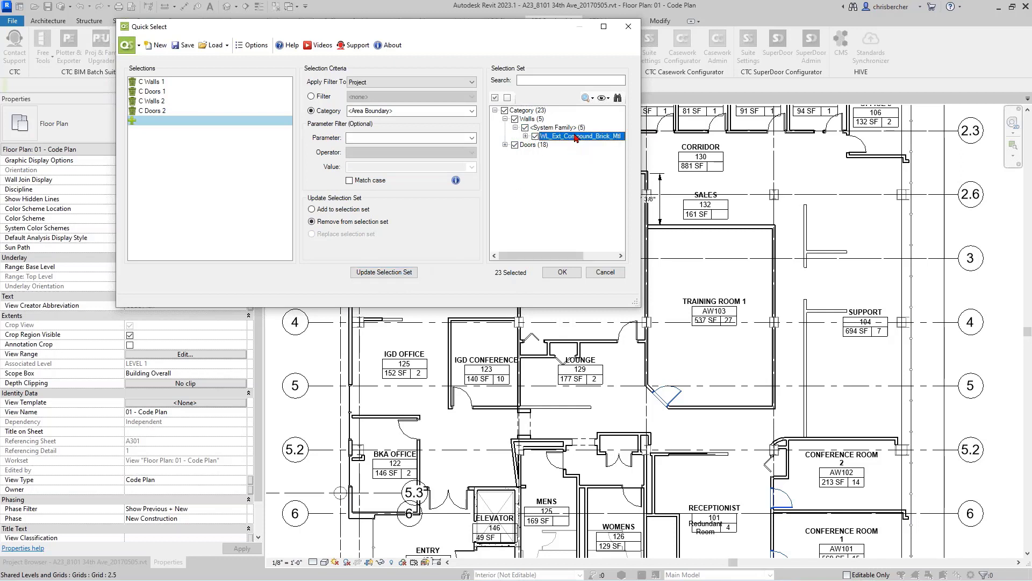
left_click(526, 137)
left_click(563, 162)
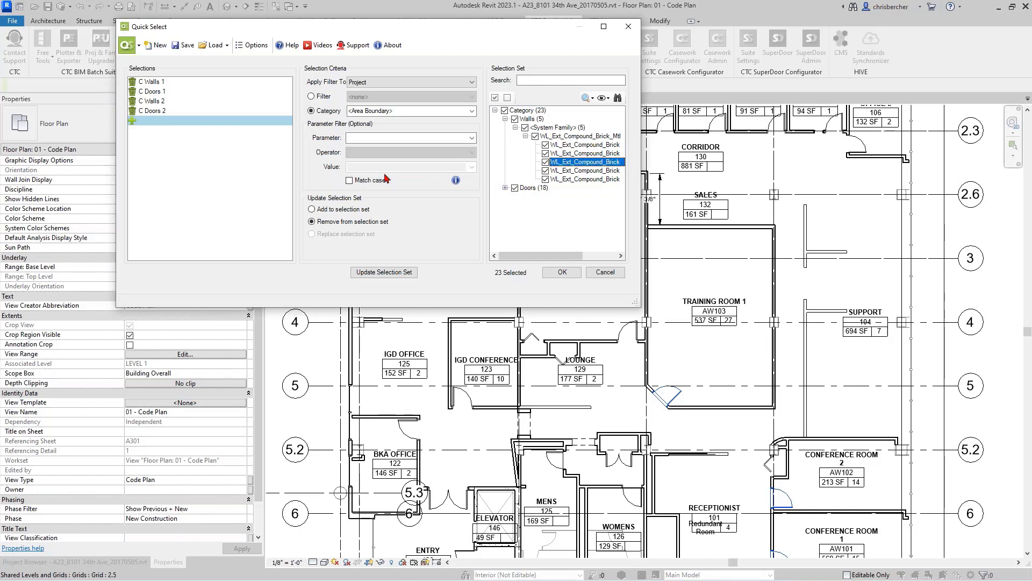
left_click(164, 113)
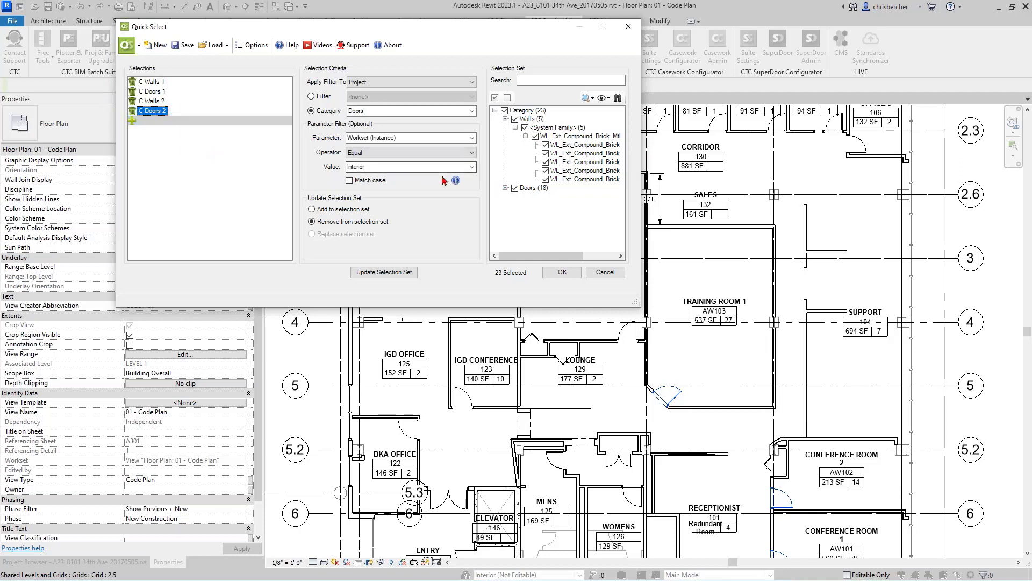
left_click(505, 188)
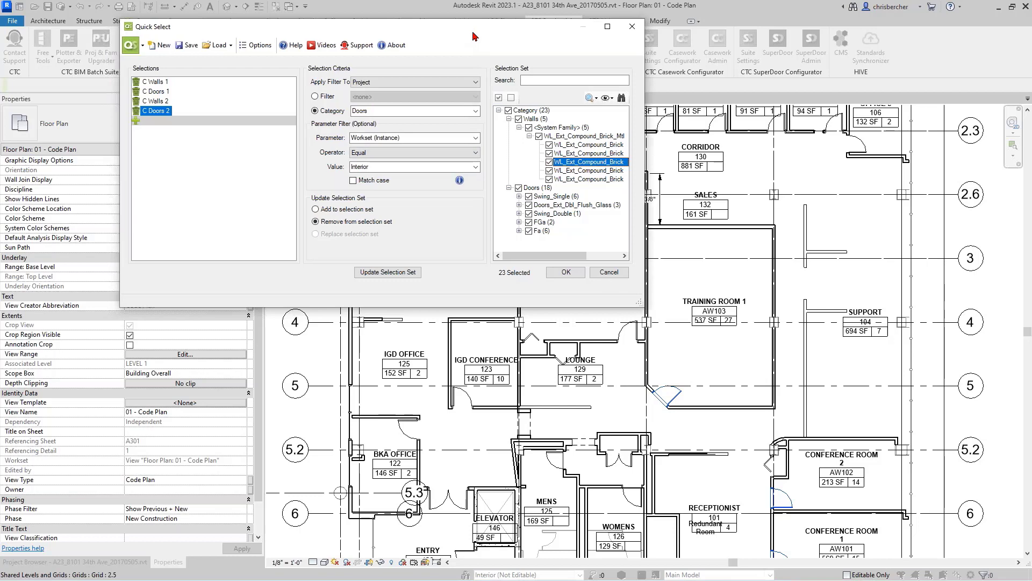
Show the selection set's elements in the floor plan, moving the Quick Select dialog clear of the drawing
left_click_drag(455, 36, 670, 164)
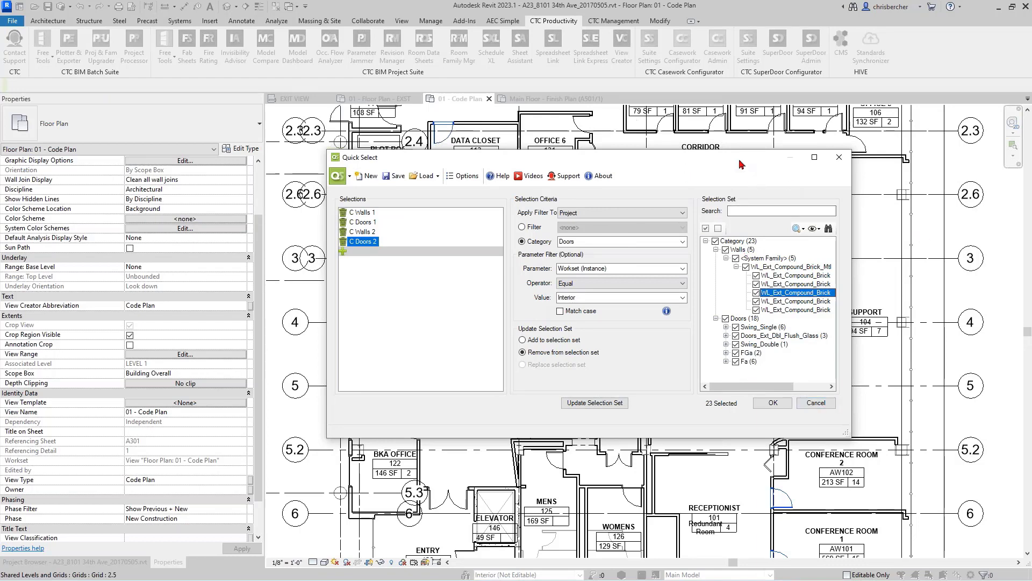
left_click_drag(737, 164, 491, 123)
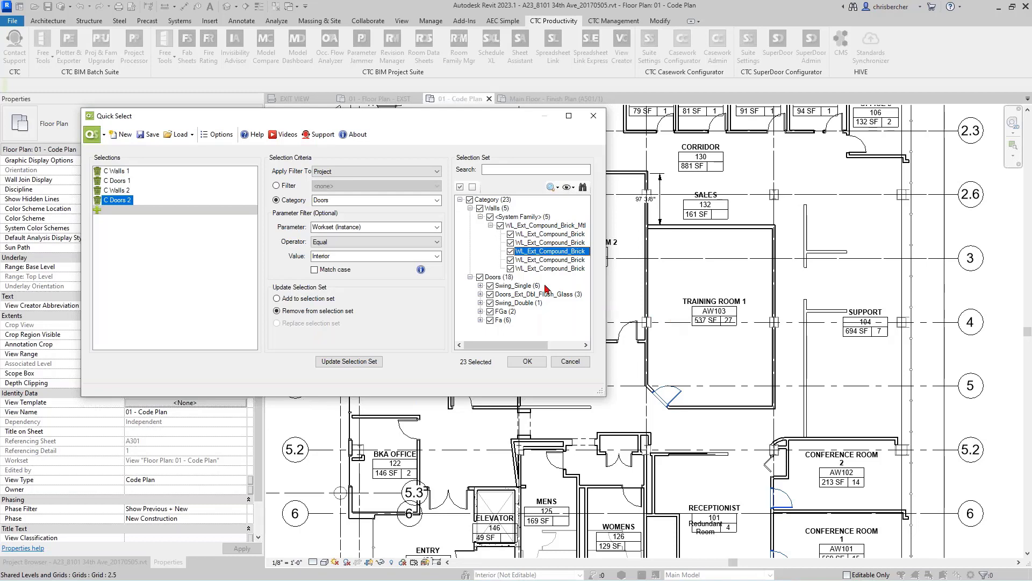
left_click(582, 187)
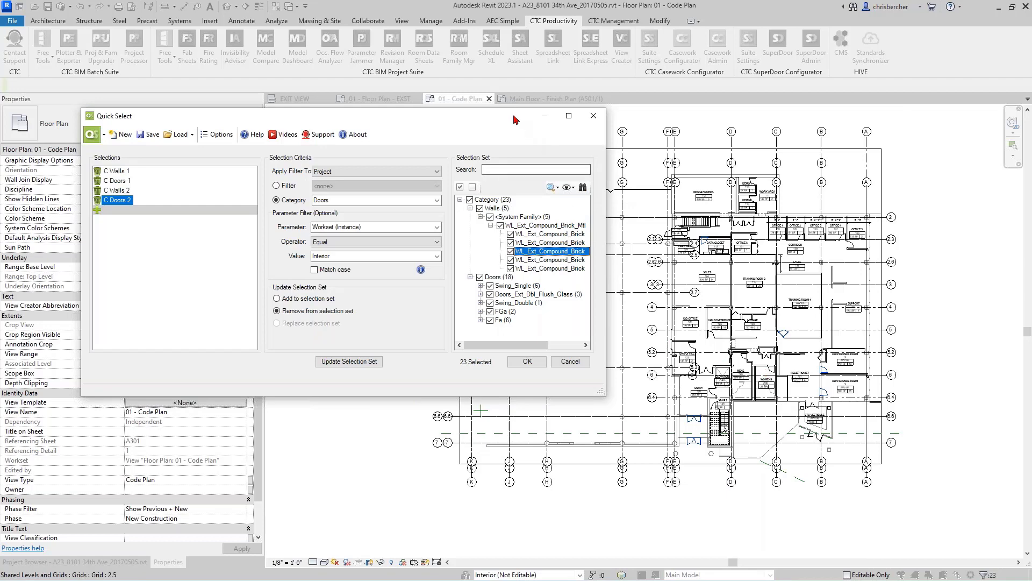
left_click_drag(516, 119, 334, 134)
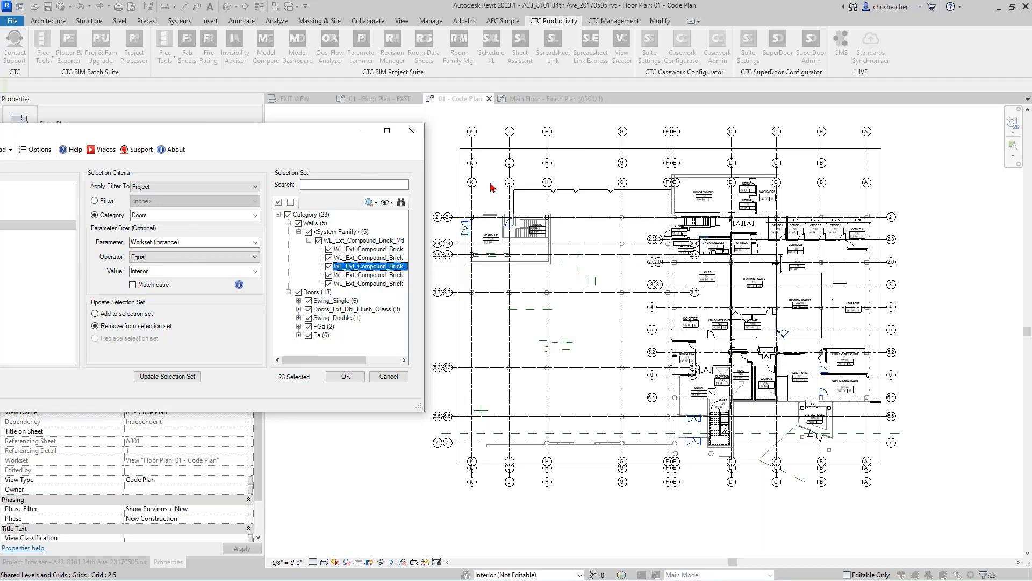
left_click_drag(324, 136, 480, 113)
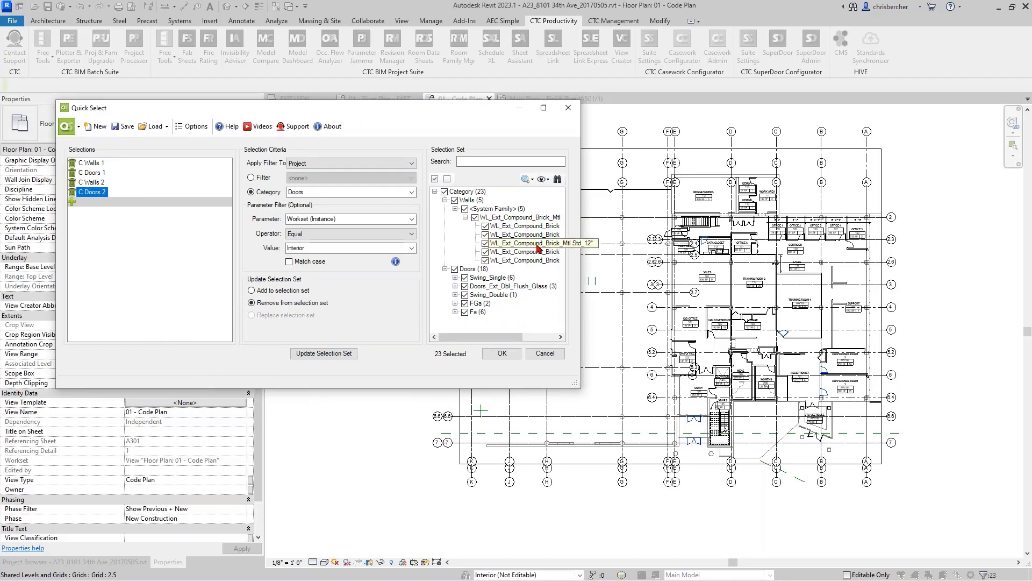
Choose the WL_Ext_Compound_Brick wall type in the selection set and zoom the plan to fit
left_click(493, 220)
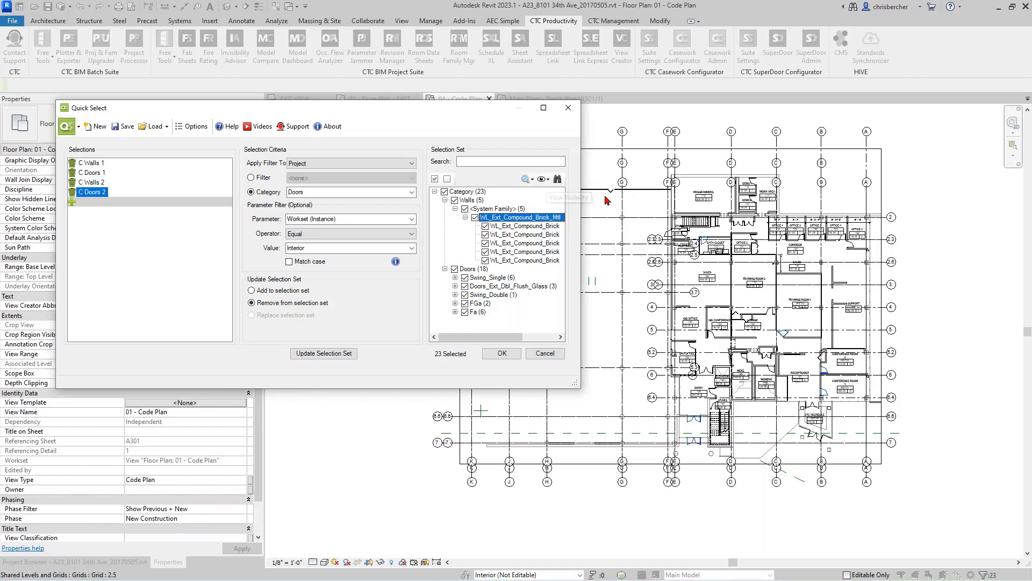
mouse_move(526, 179)
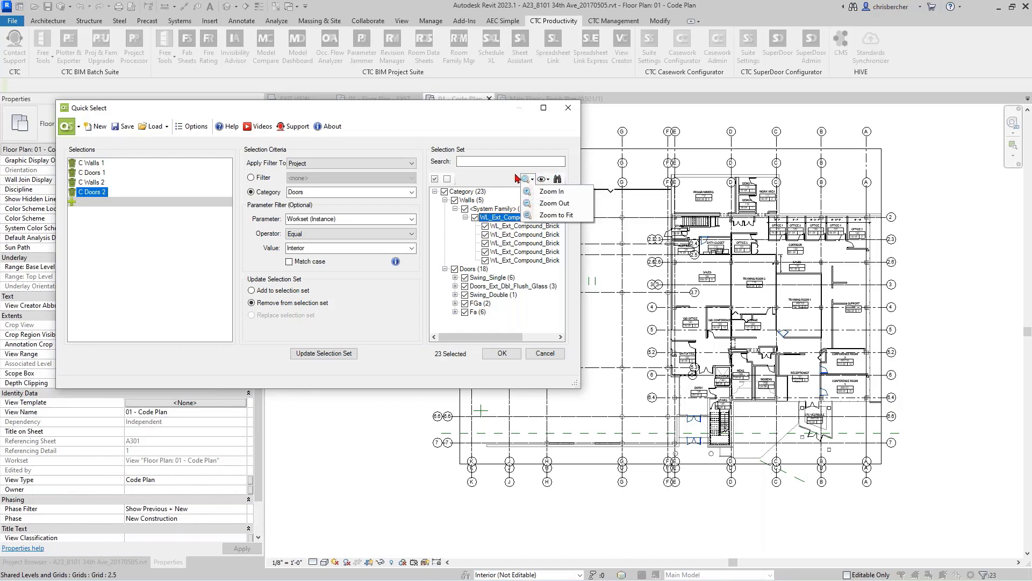
left_click(531, 179)
left_click(530, 179)
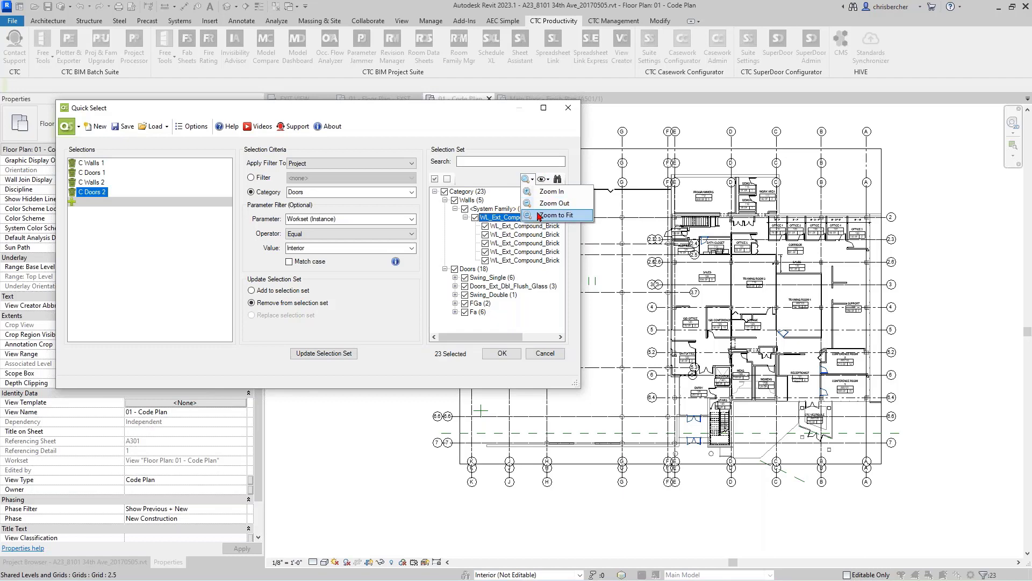
left_click(539, 215)
Isolate the selection set's elements in the code plan and accept the Quick Select selection
left_click(543, 179)
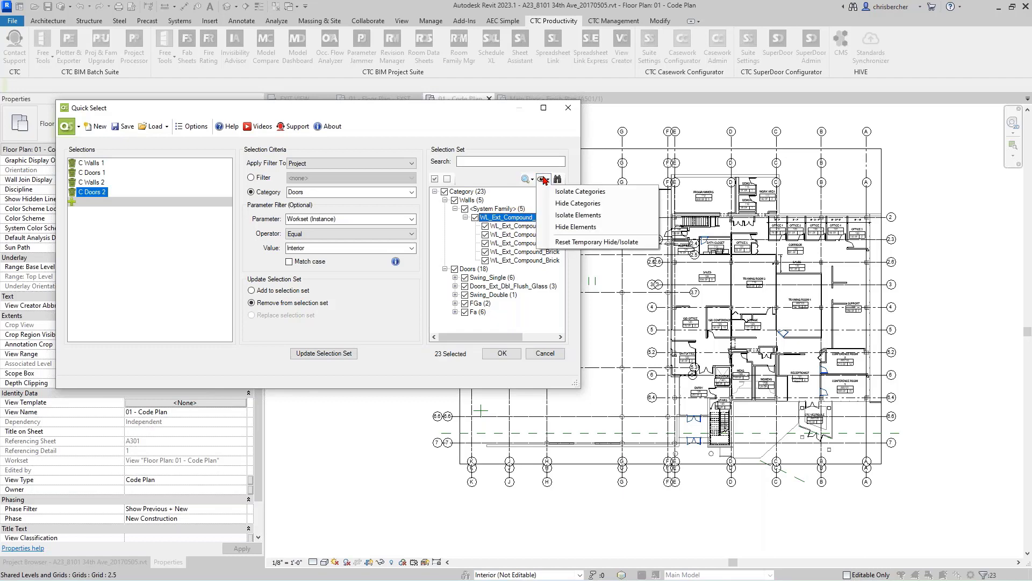
left_click(544, 180)
left_click(544, 181)
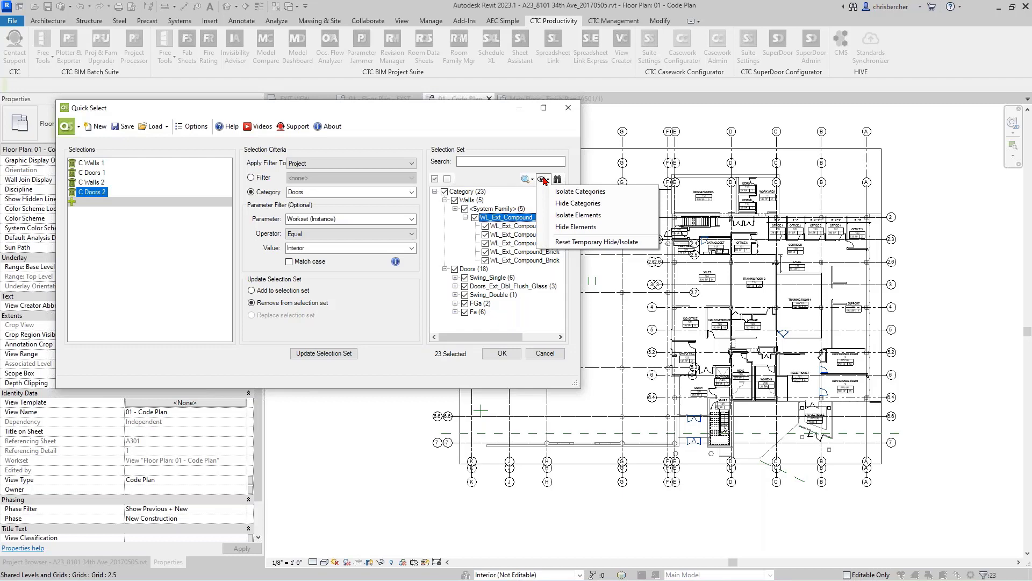
left_click(563, 216)
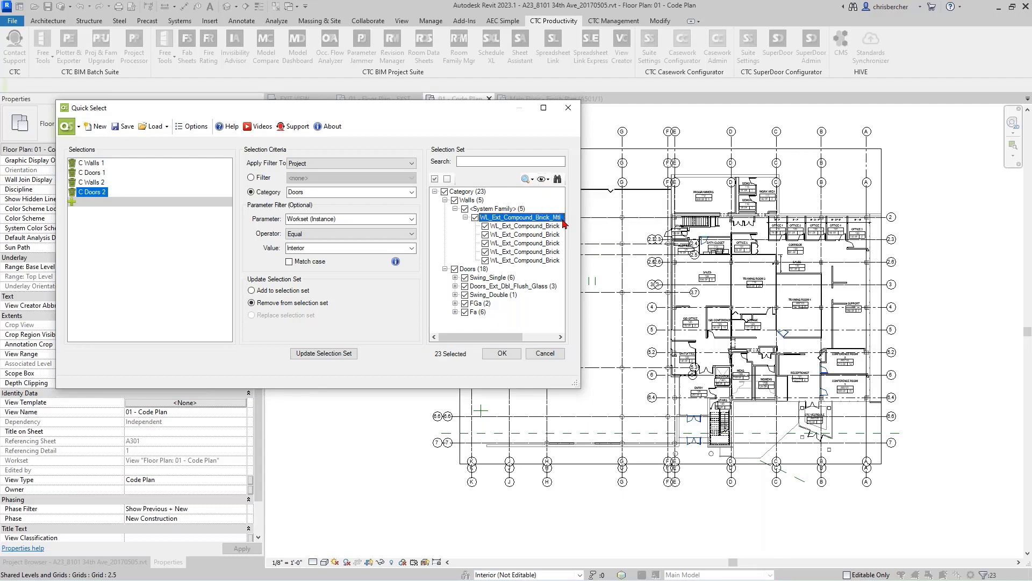
left_click(501, 353)
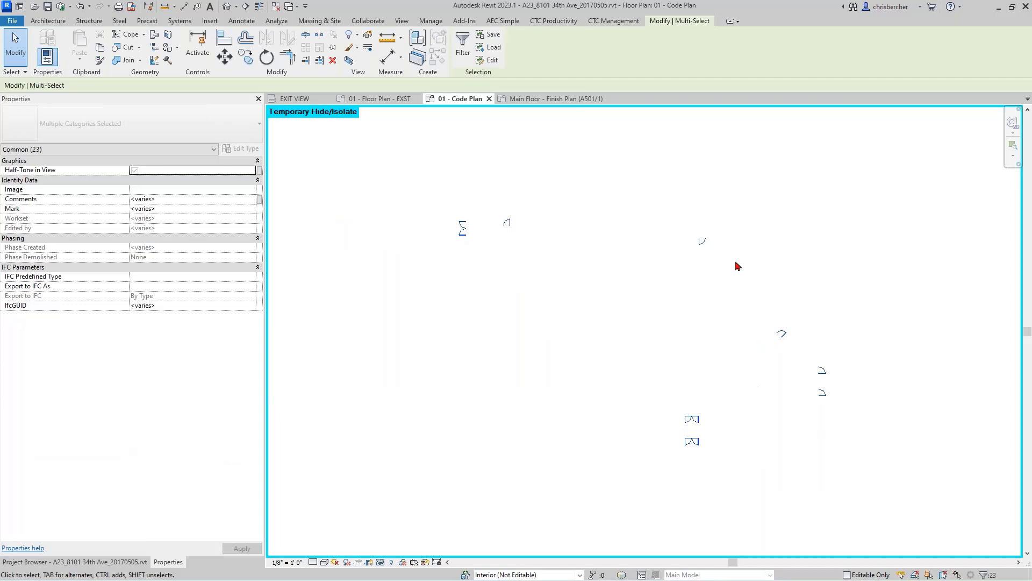
Select the single-swing door with mark AW103 and check its Workset, its type's Function and the available door types
left_click(823, 380)
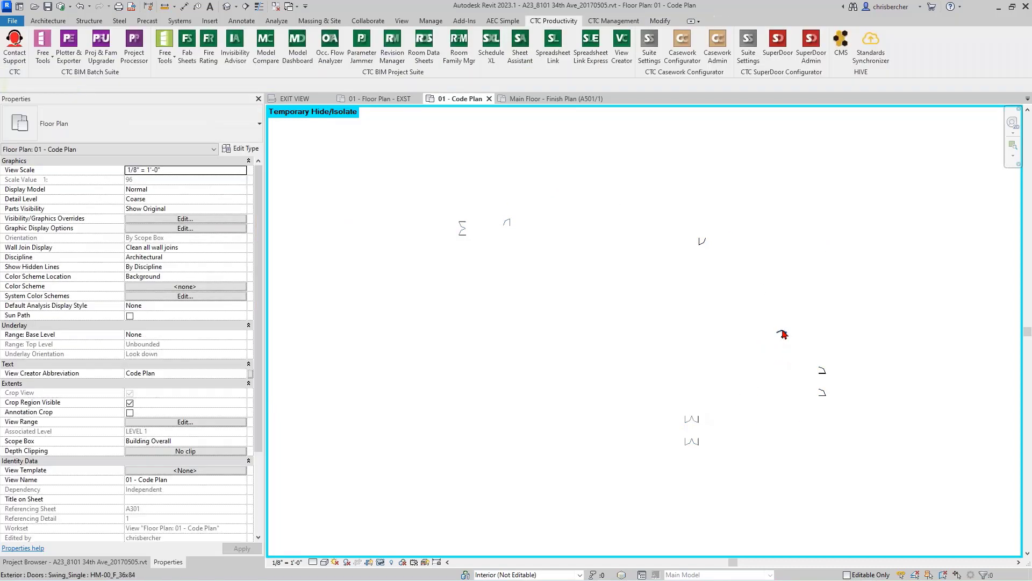
left_click(781, 333)
scroll(168, 350, "down", 5)
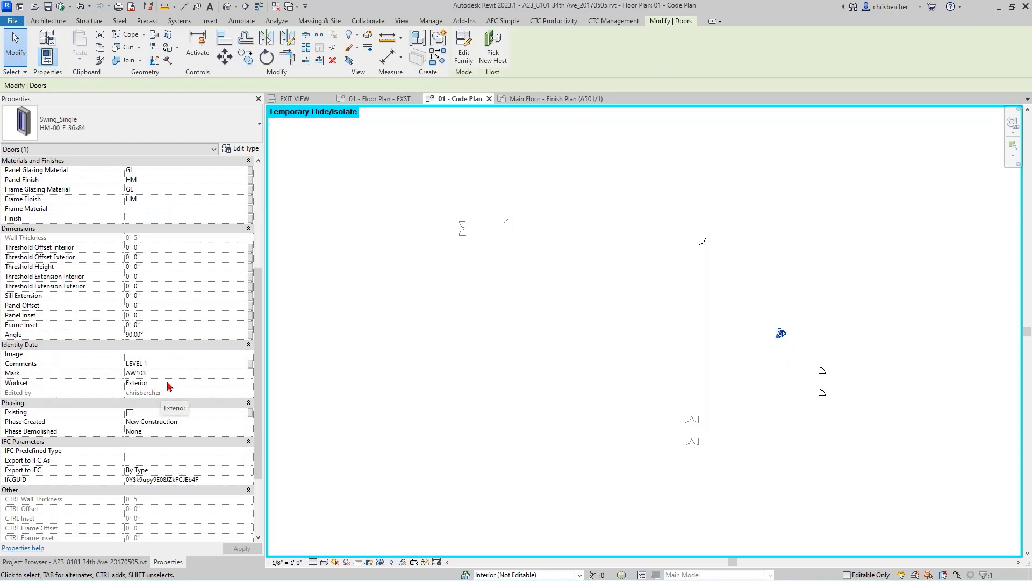
left_click(169, 382)
left_click(241, 148)
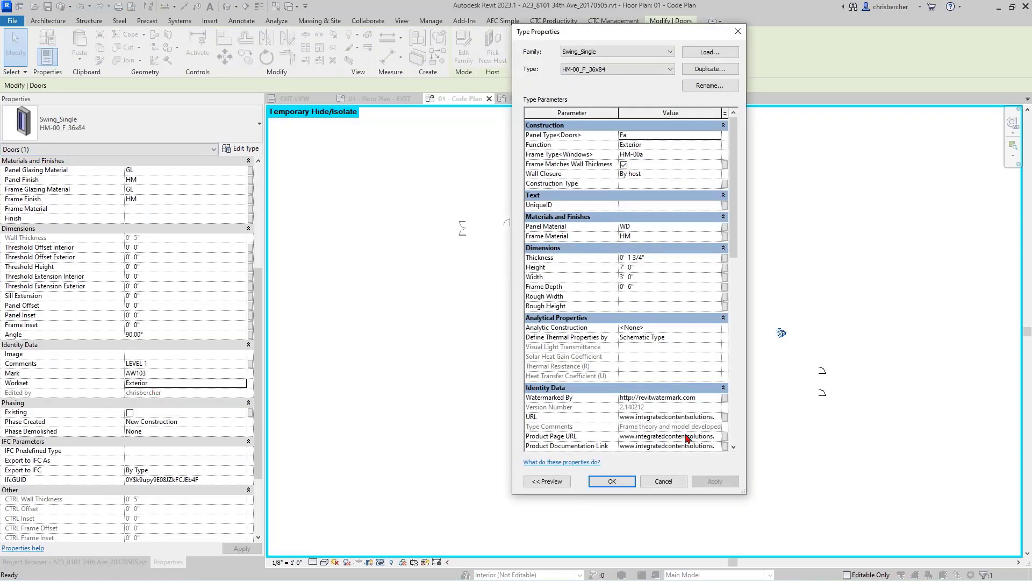
left_click(668, 481)
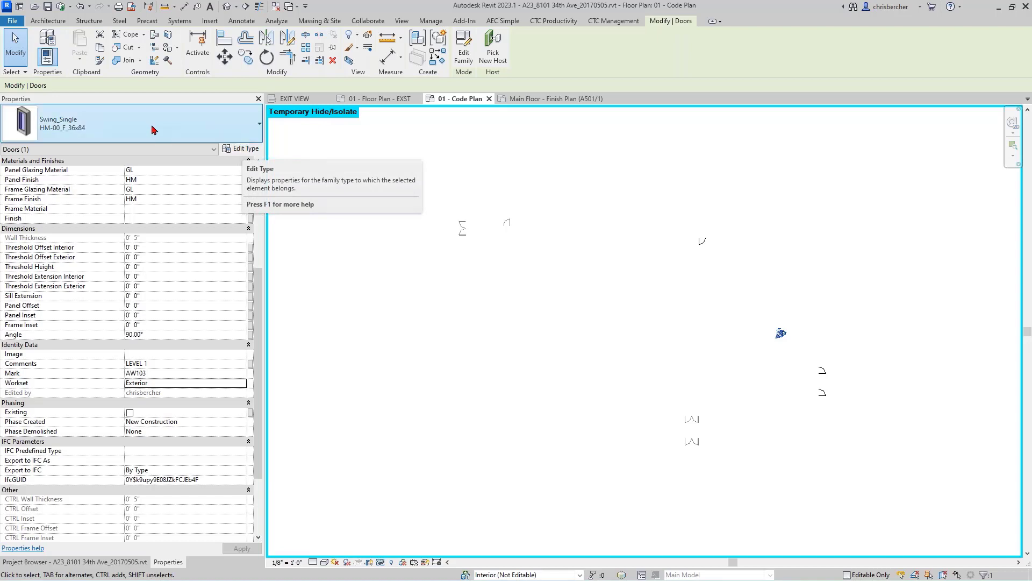
left_click(129, 137)
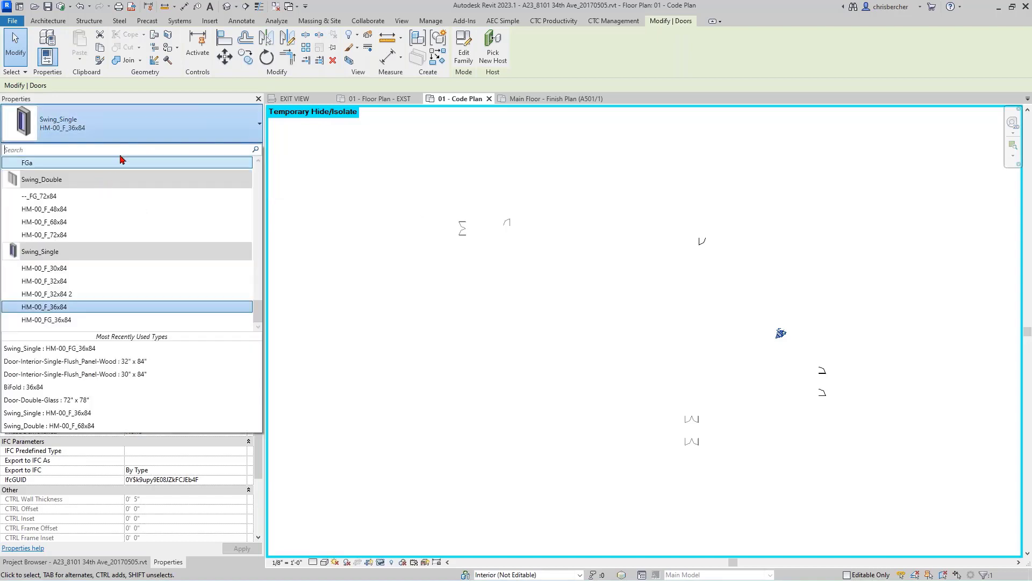
left_click(122, 131)
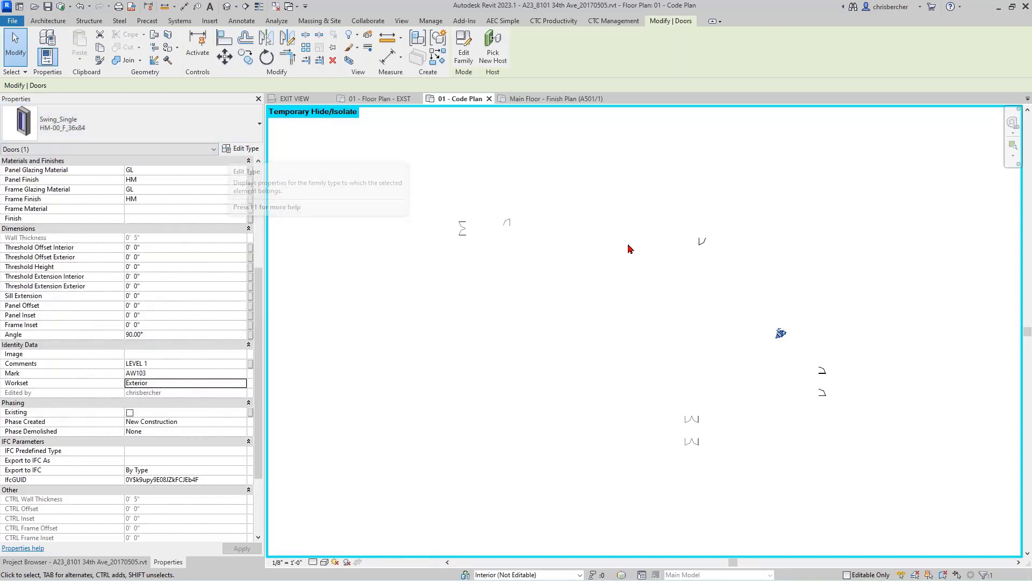
Add the two nearby single-swing doors to the selection and set the doors' Workset to Interior
left_click(823, 373, "ctrl")
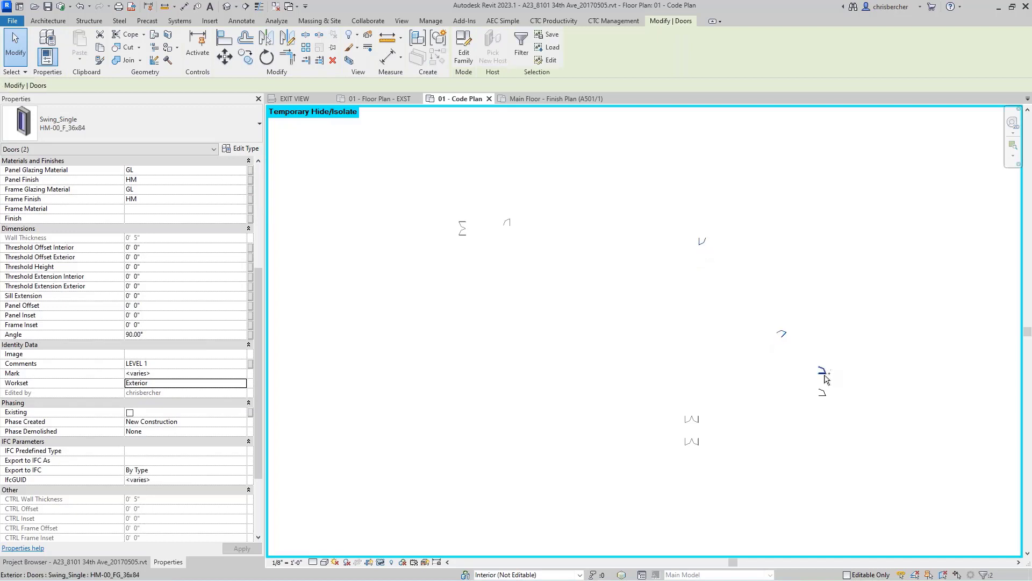
left_click(822, 395, "ctrl")
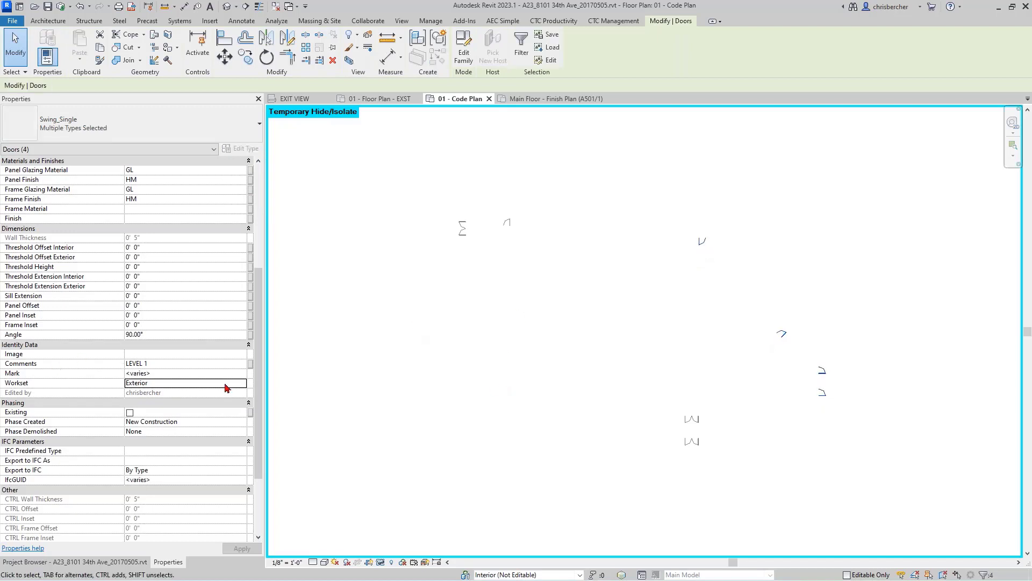
left_click(242, 383)
left_click(162, 421)
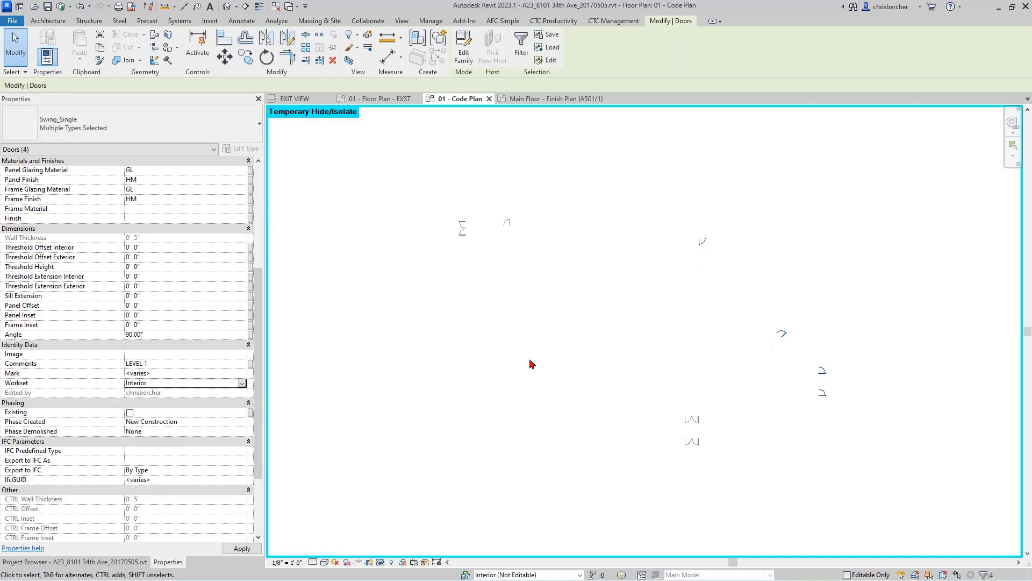
left_click(648, 343)
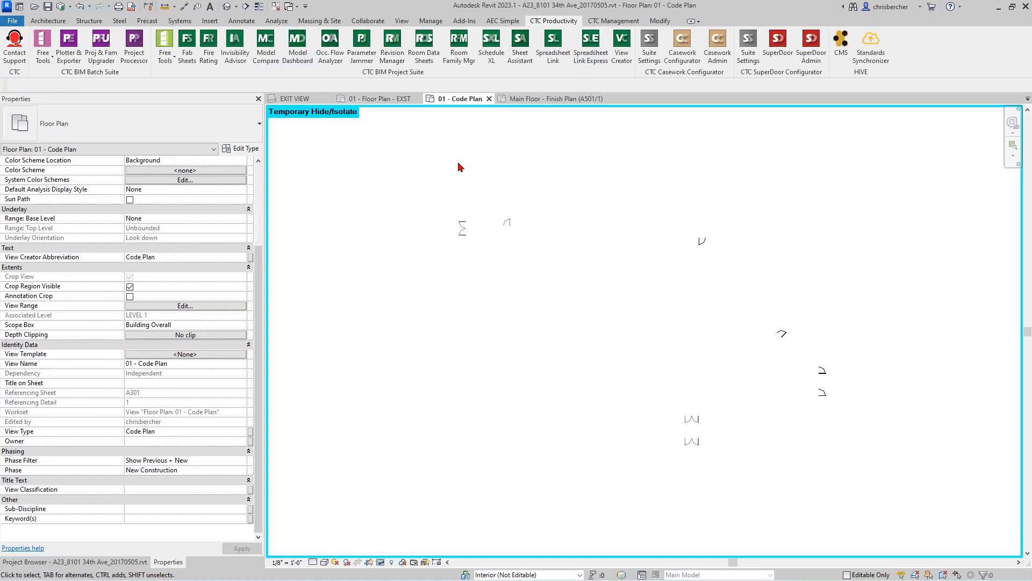
Reset the plan's temporary isolation, start a new Quick Select session and check its Category choices
key("Escape")
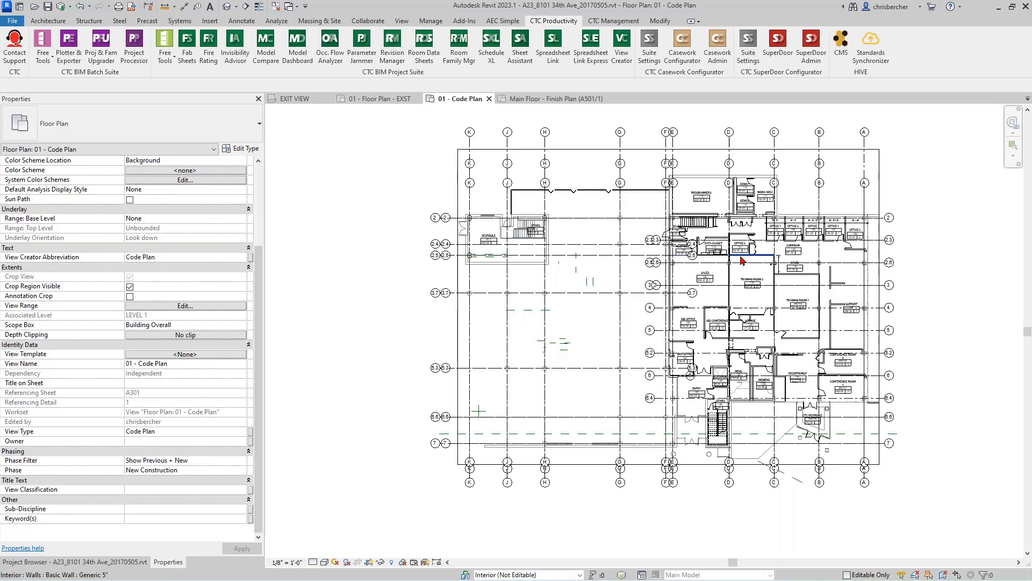
middle_click_drag(745, 300, 719, 307)
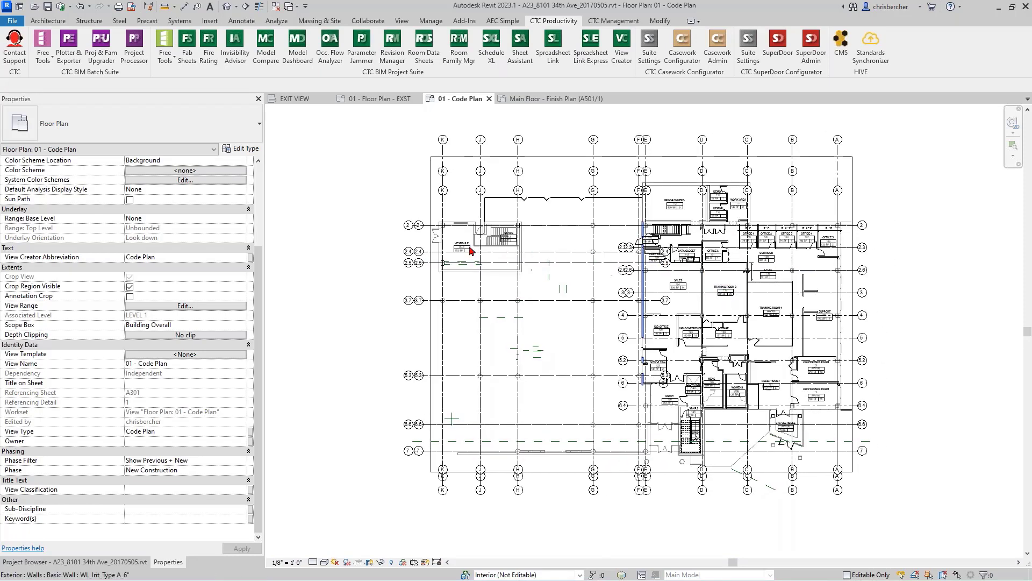
left_click(164, 54)
left_click(183, 146)
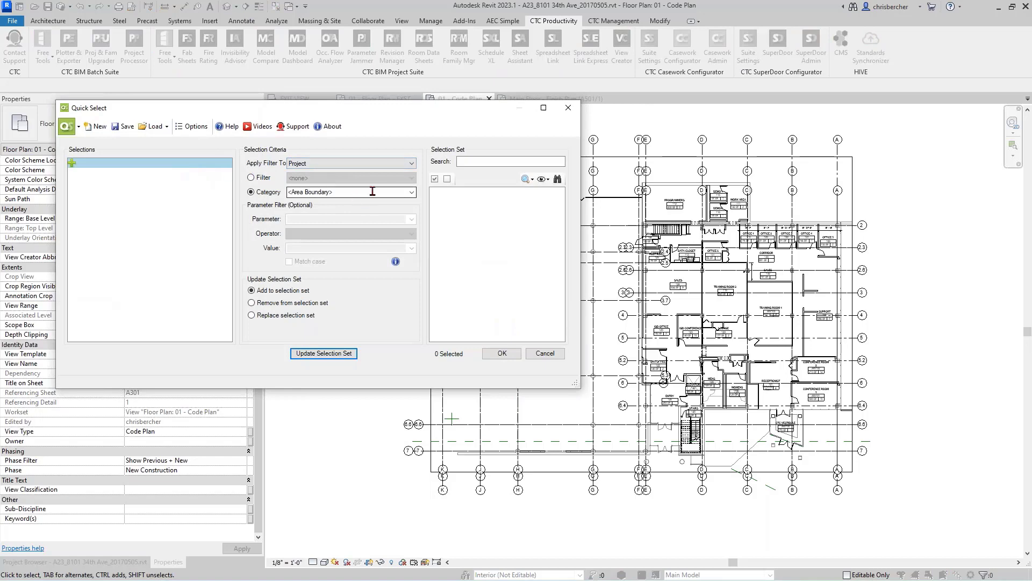
left_click(411, 192)
left_click(417, 119)
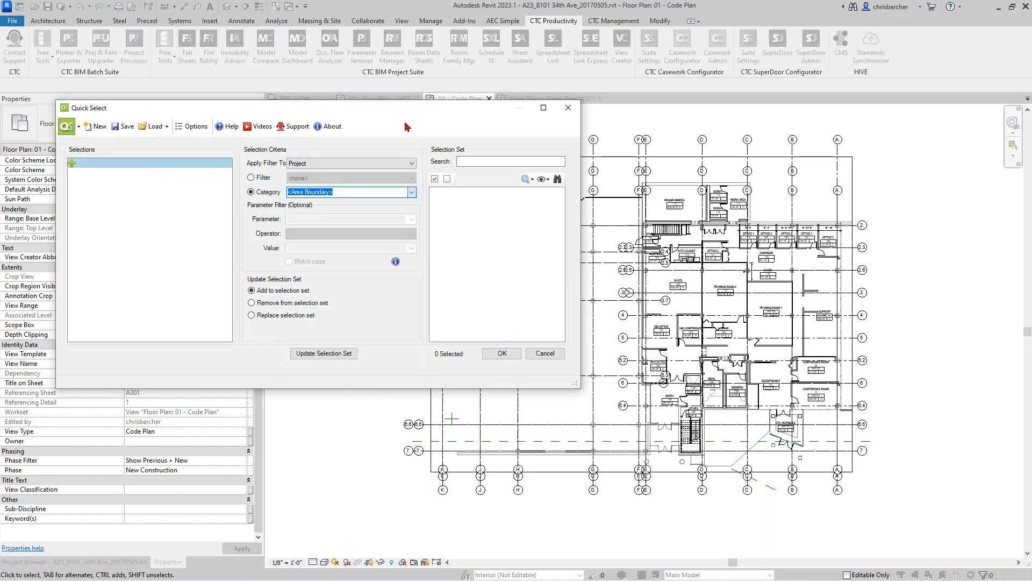
Set the selection criteria to the project's Wall Type A (1) filter and add its elements to the selection set
left_click_drag(418, 112, 623, 88)
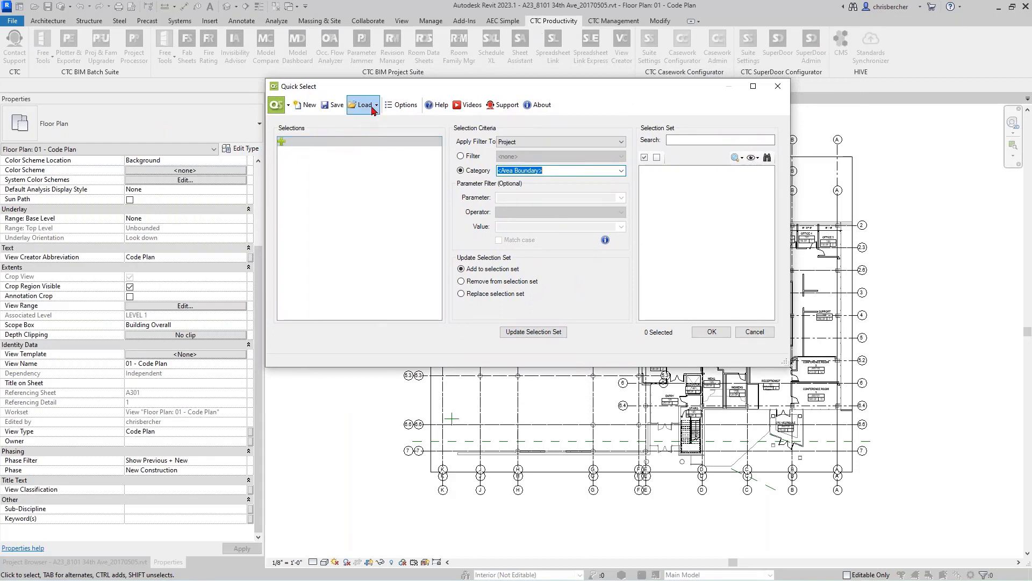
left_click_drag(630, 88, 601, 80)
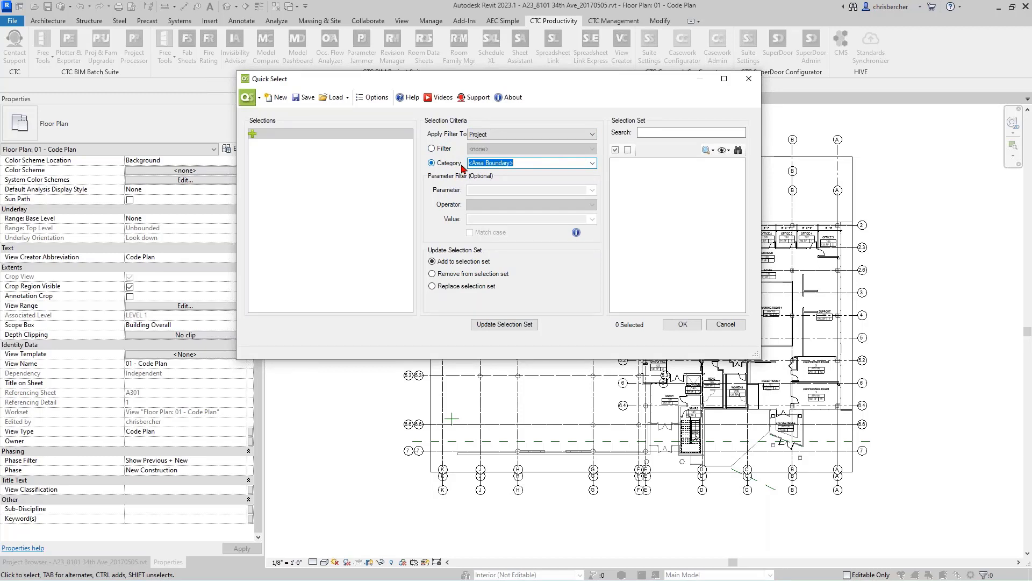
left_click(443, 149)
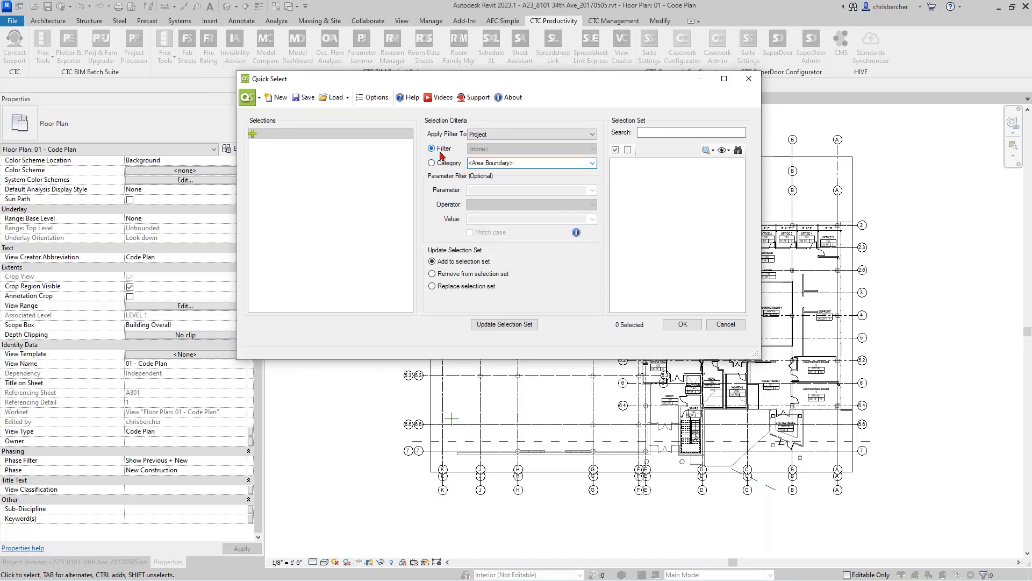
left_click(270, 137)
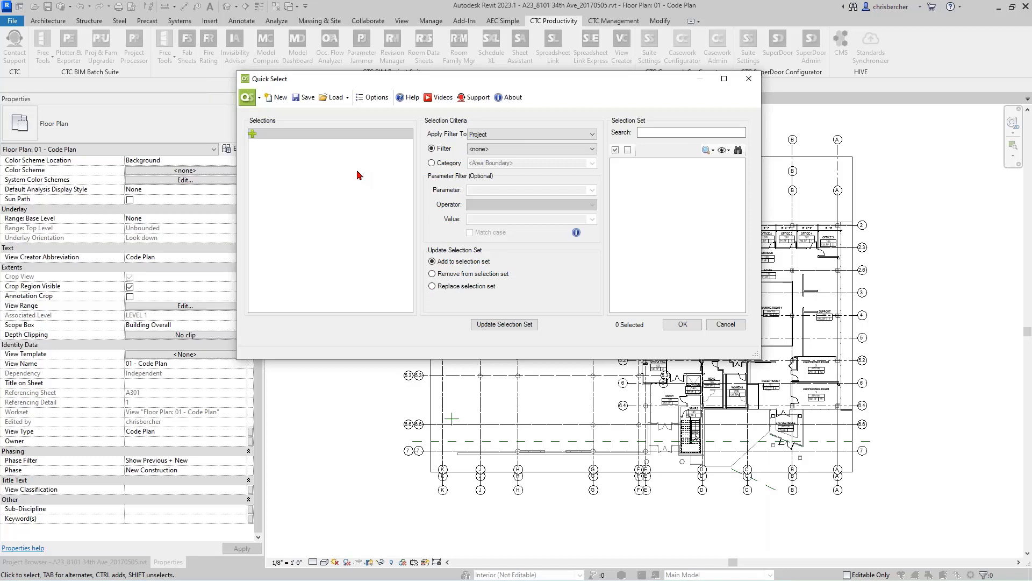
left_click(487, 150)
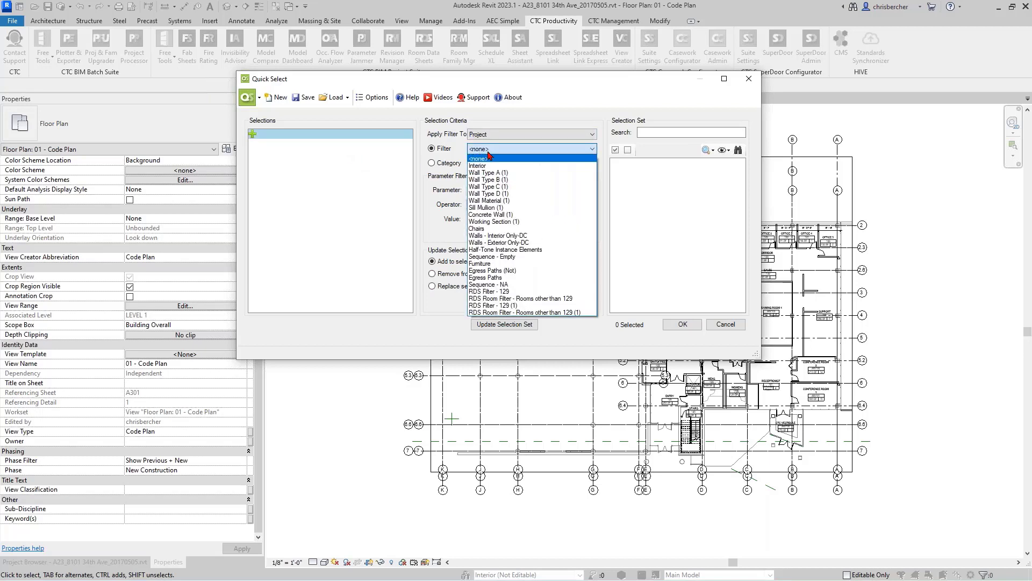
left_click(519, 173)
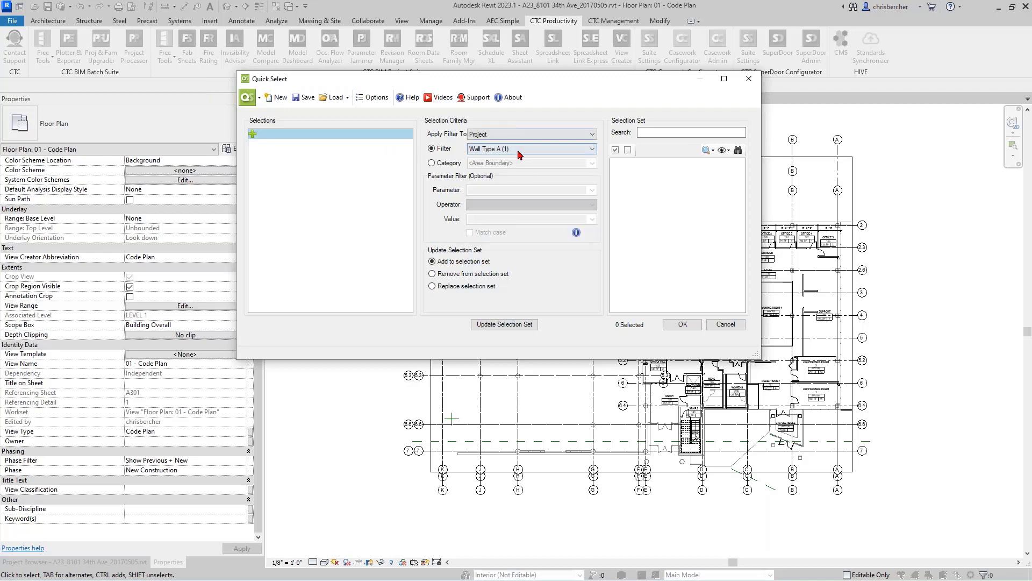
left_click(487, 325)
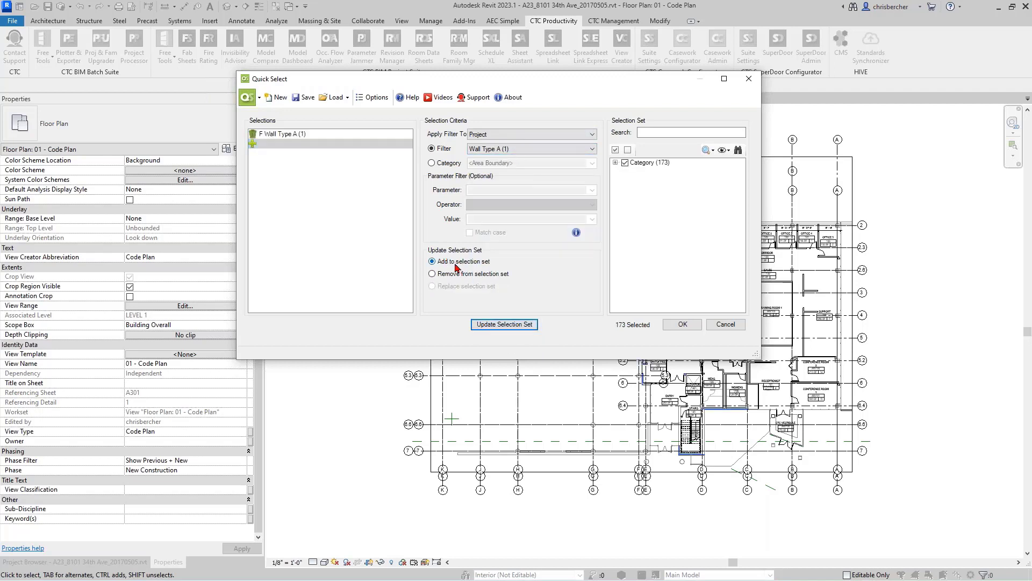
Try adding the Wall Type B (1) filter to the selection set and delete its entry from the selections
left_click(489, 150)
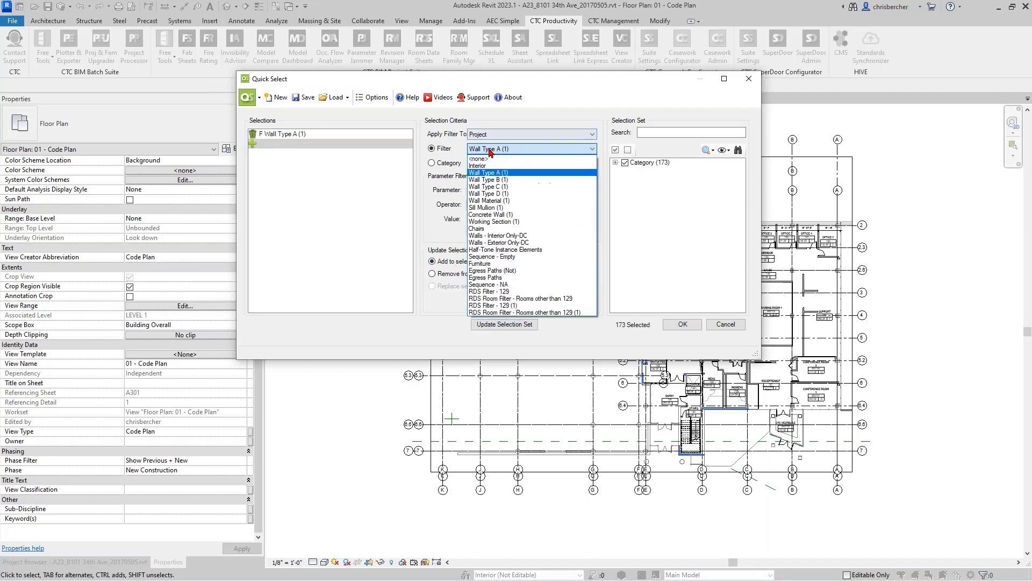
left_click(514, 179)
left_click(496, 323)
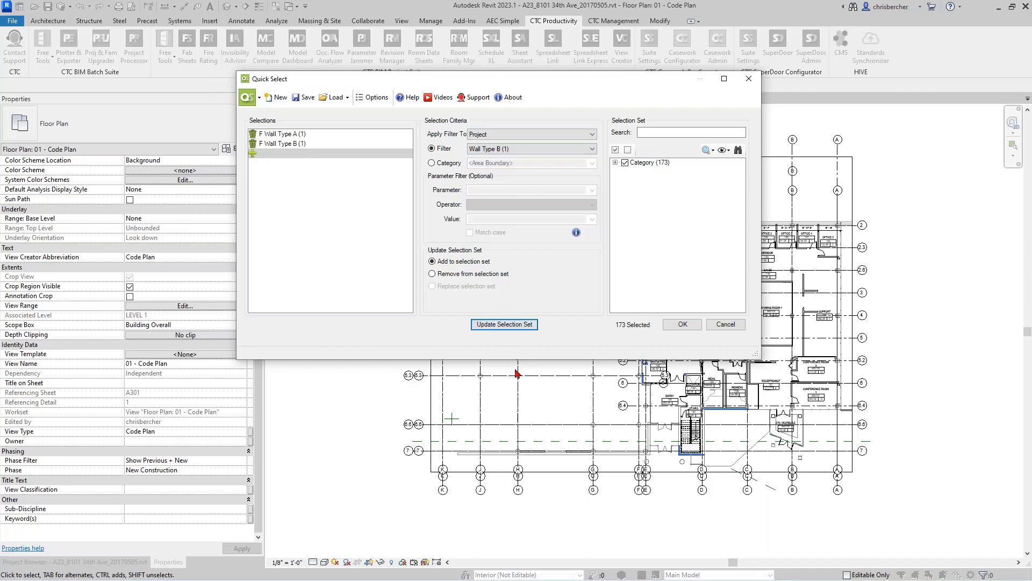
left_click(253, 143)
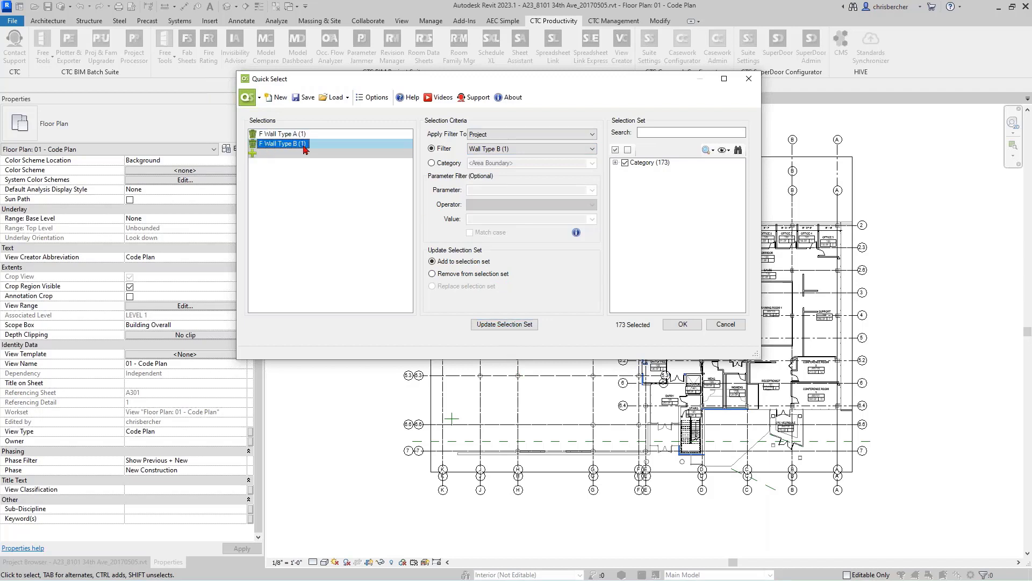
Add the project's Wall Type D (1) filter to the selection set as a second selection
left_click(559, 134)
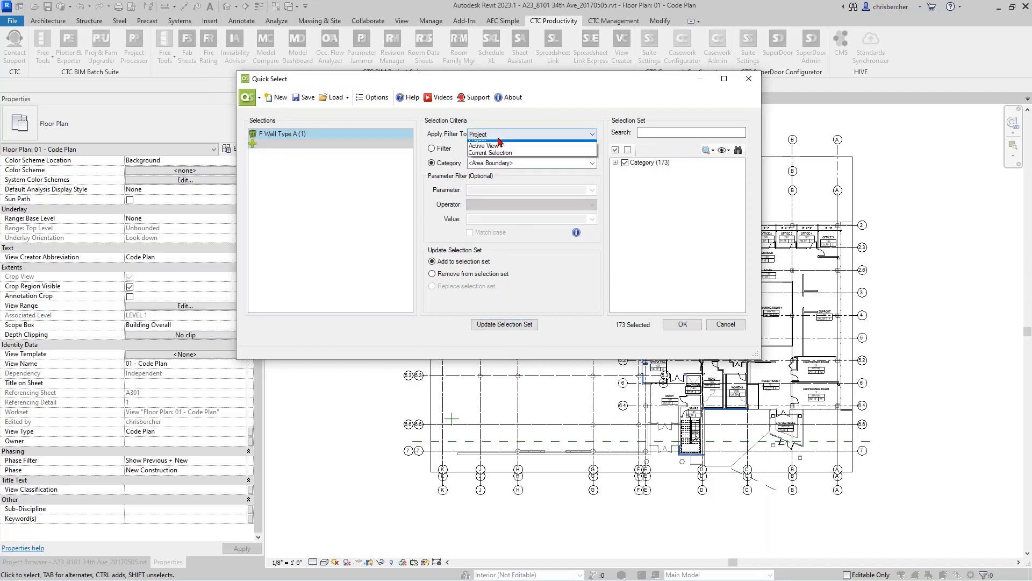
left_click(511, 142)
left_click(432, 148)
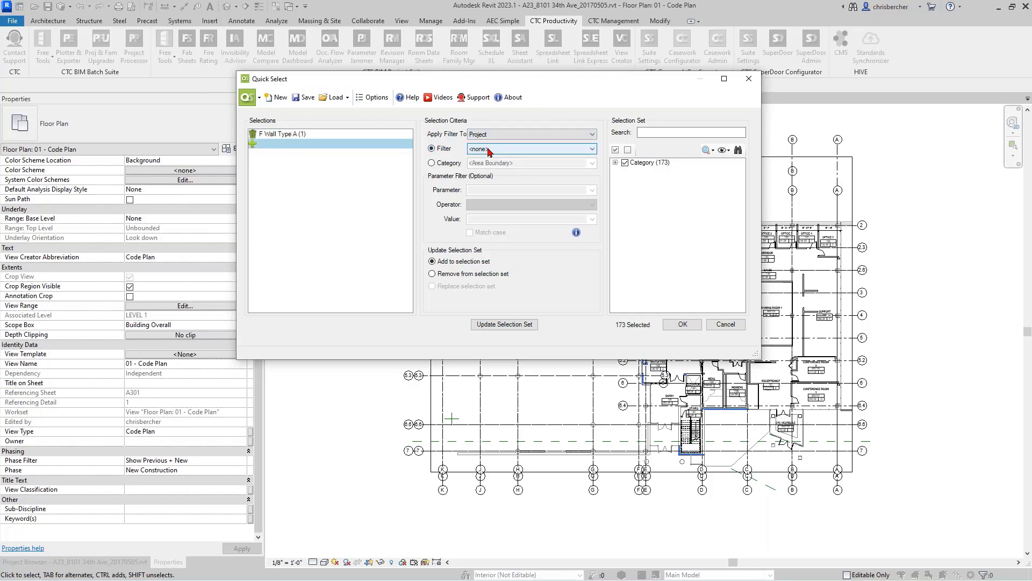
left_click(529, 149)
left_click(505, 195)
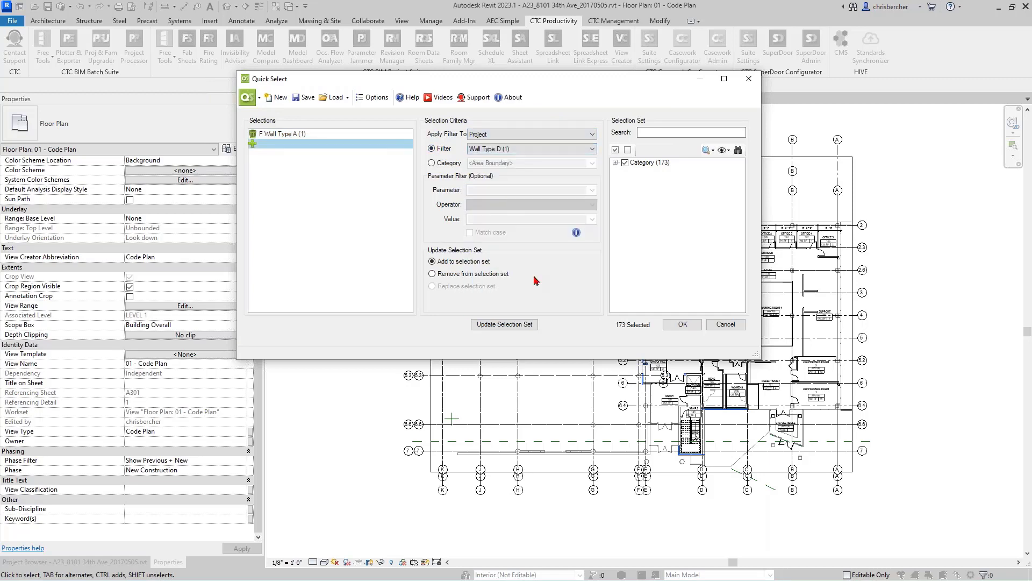
left_click(509, 325)
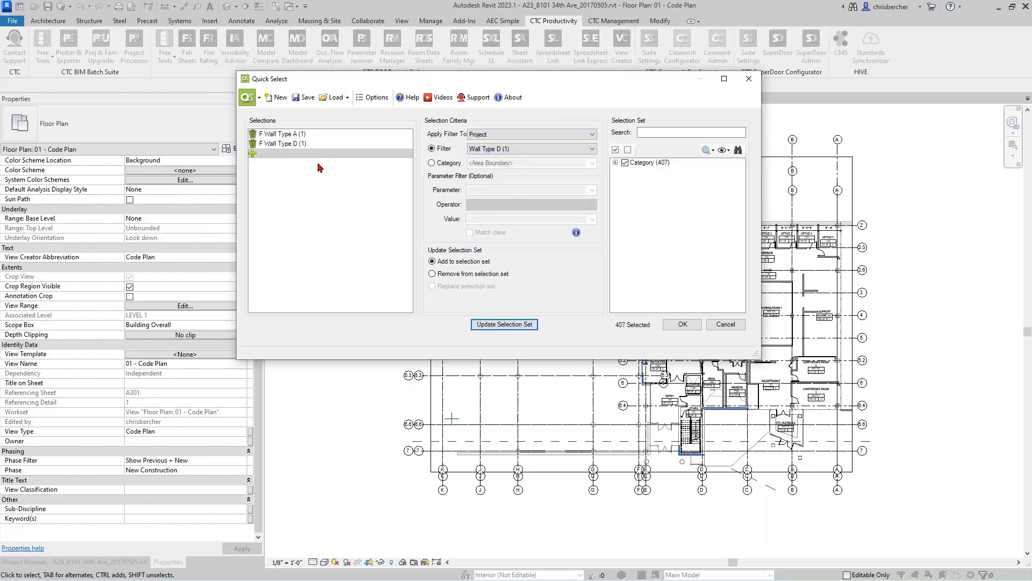
Select the Wall Type D (1) entry and expand the selection set's Walls system family to review its wall types
left_click(291, 148)
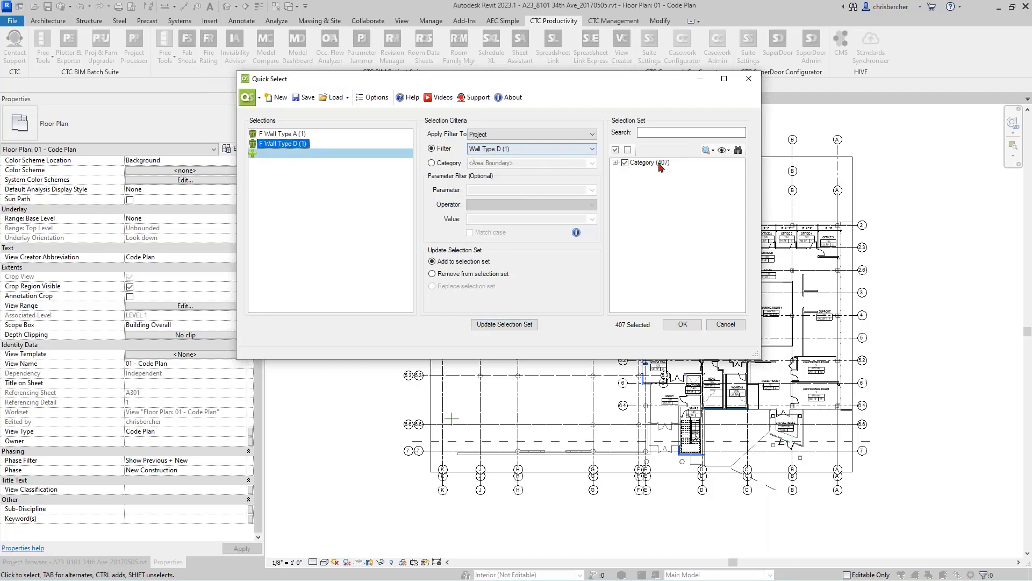
left_click(616, 162)
left_click(625, 171)
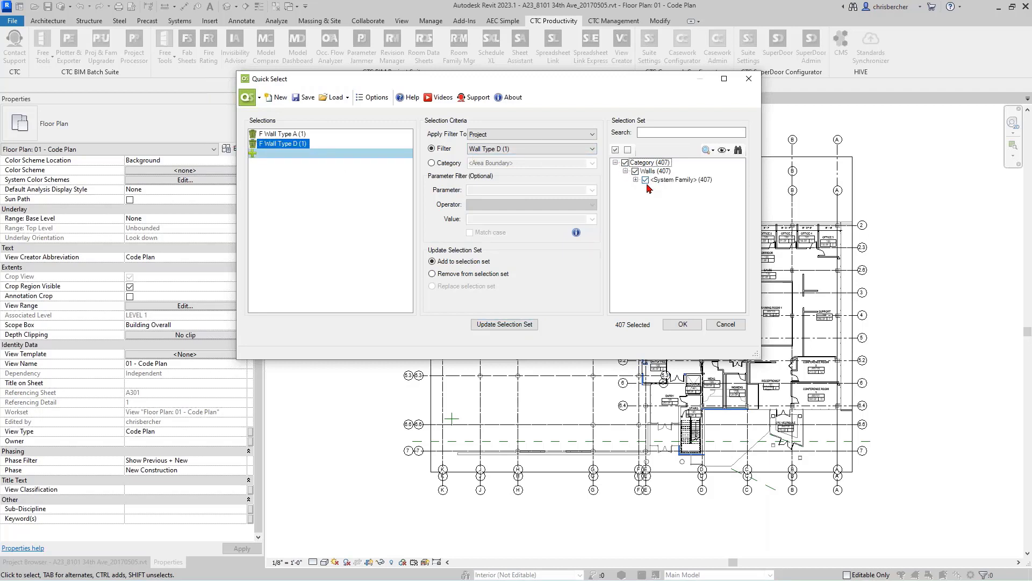
left_click(636, 180)
left_click(691, 188)
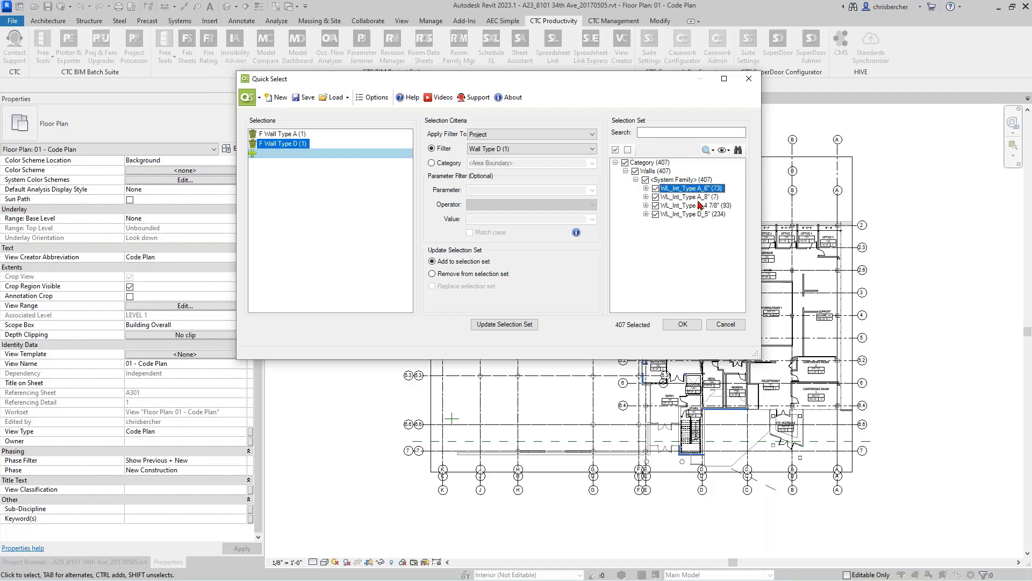
left_click(687, 214)
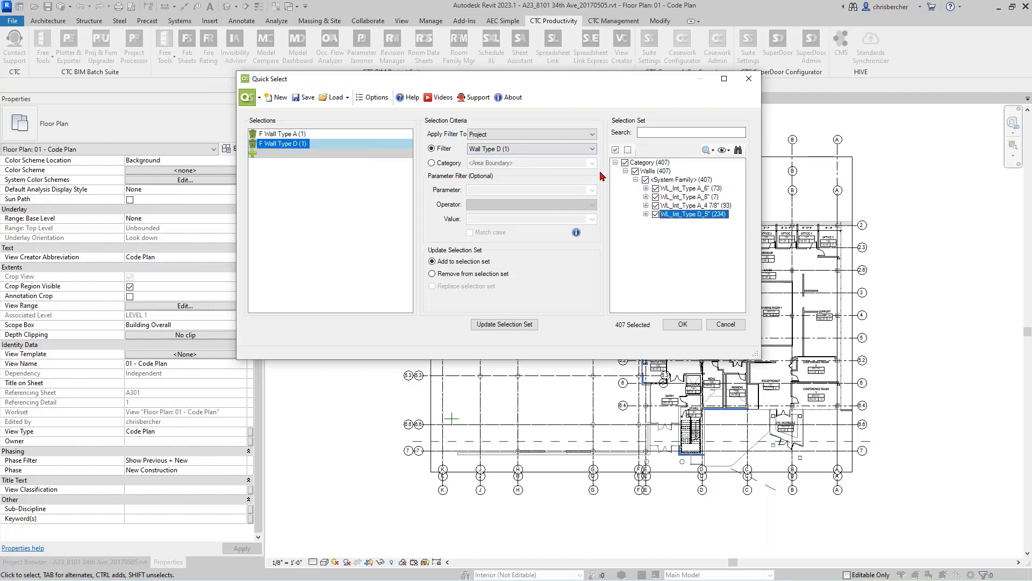
Switch the selected entry's criteria from a filter to the Walls category
left_click(450, 164)
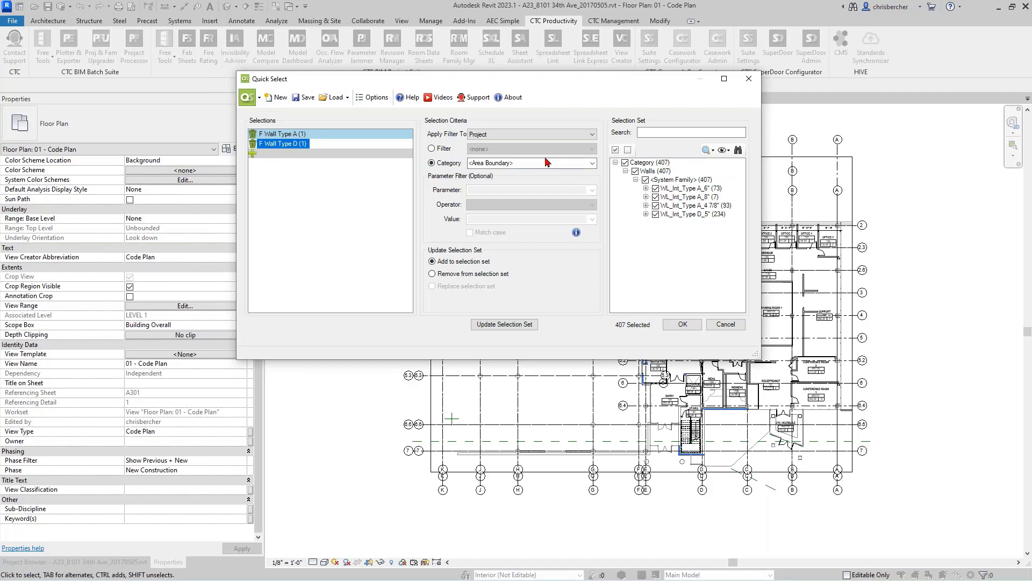
left_click(592, 163)
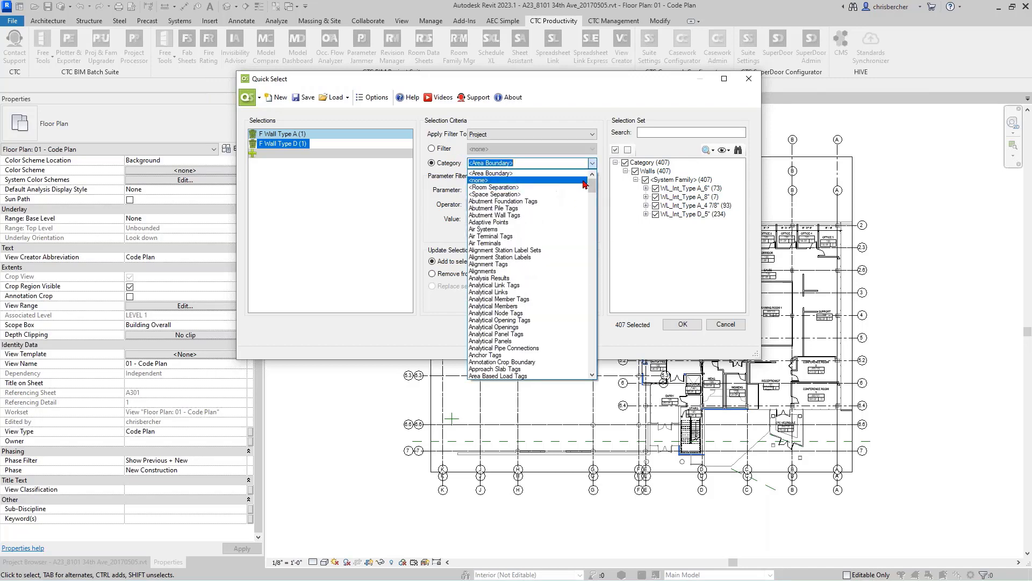
left_click_drag(592, 185, 591, 359)
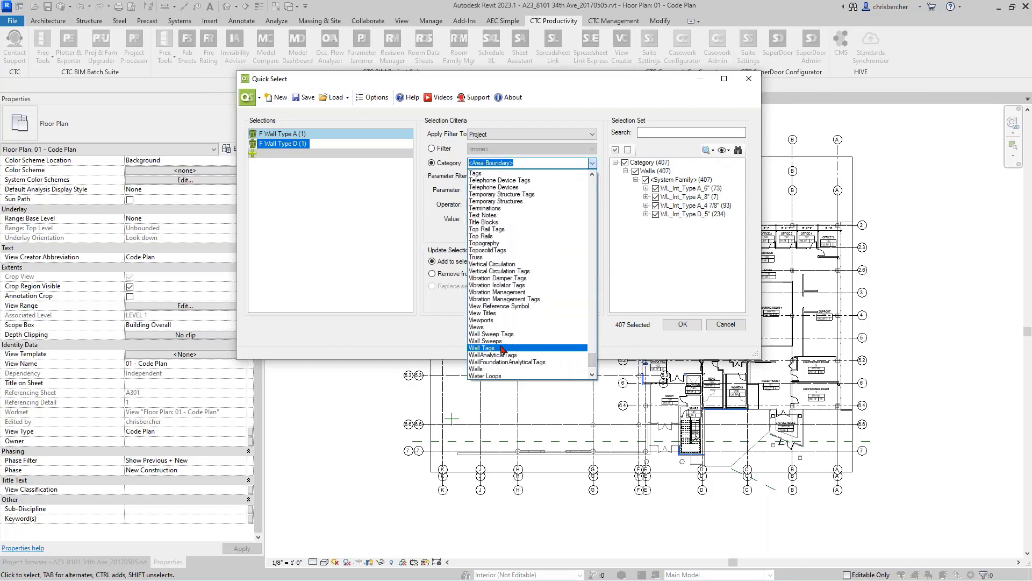
left_click(497, 369)
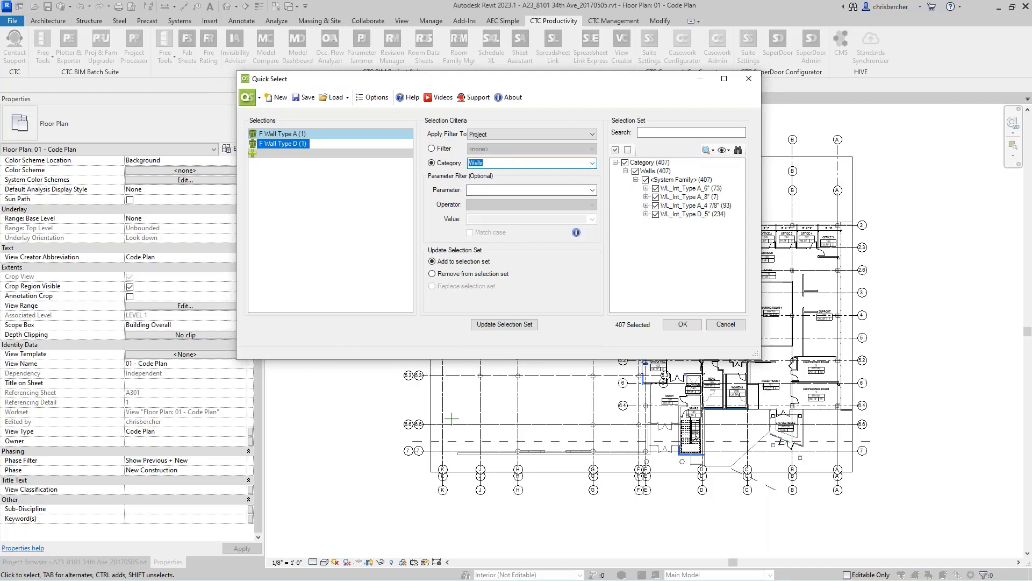
Set the parameter filter for the Walls category to Fire Rating (Type)
left_click(592, 190)
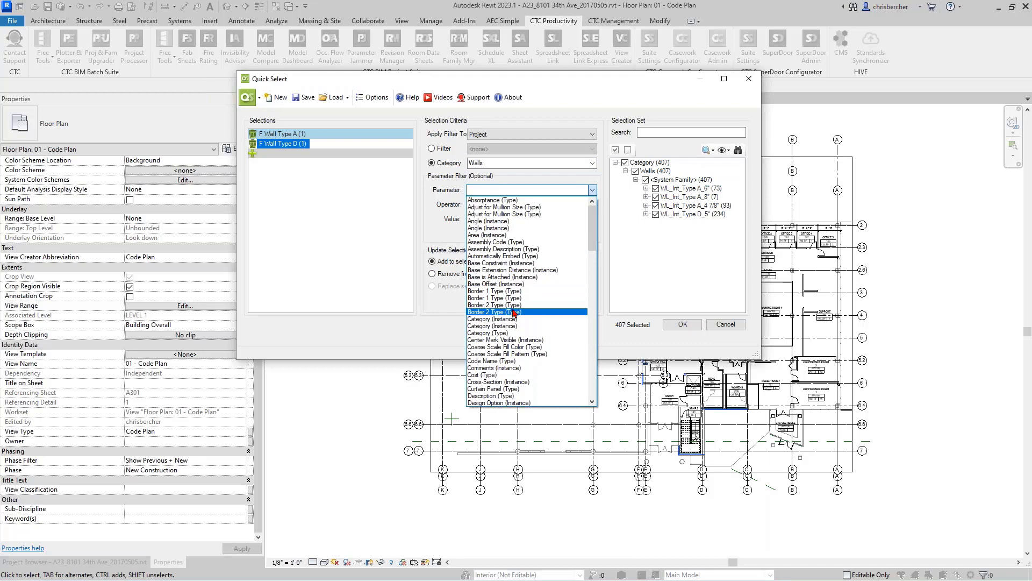
scroll(513, 313, "down", 6)
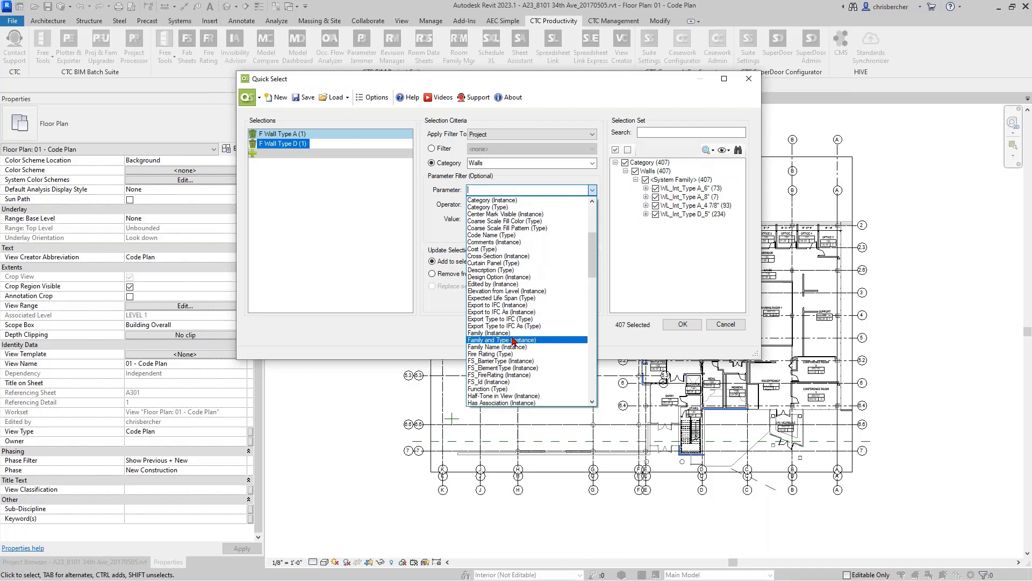
scroll(501, 365, "down", 1)
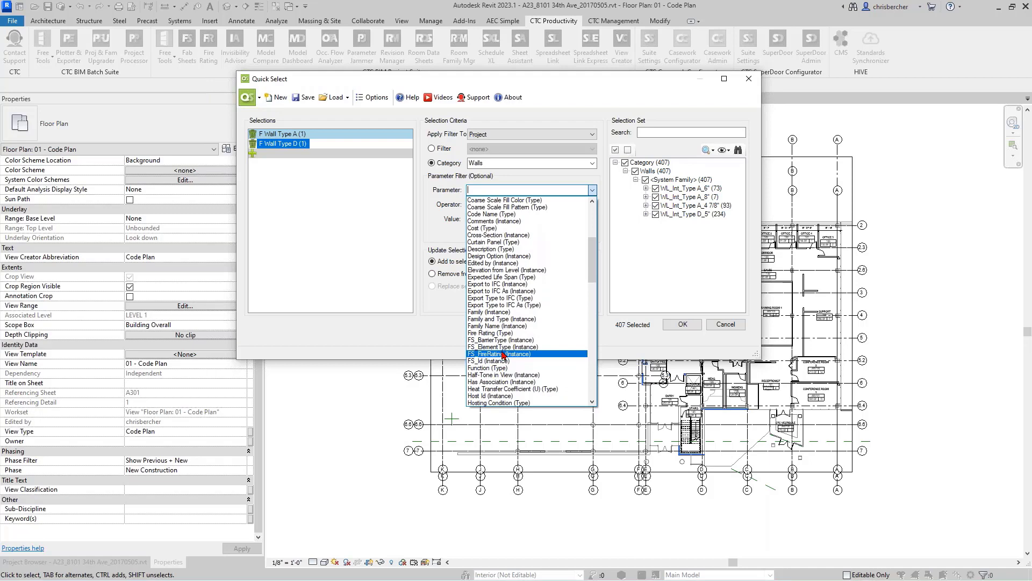
scroll(507, 356, "down", 2)
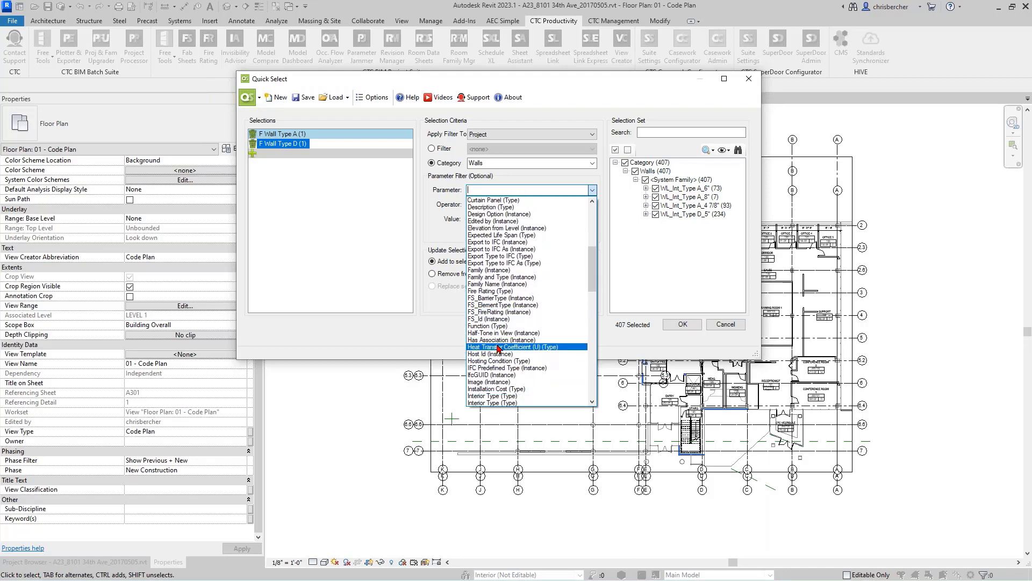
scroll(485, 327, "down", 1)
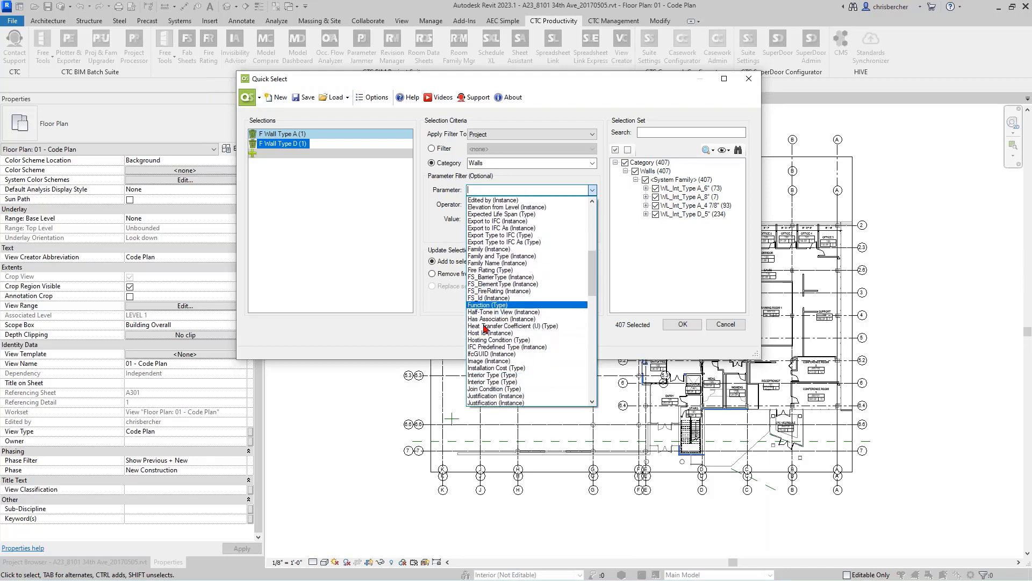
scroll(486, 327, "up", 1)
left_click(519, 290)
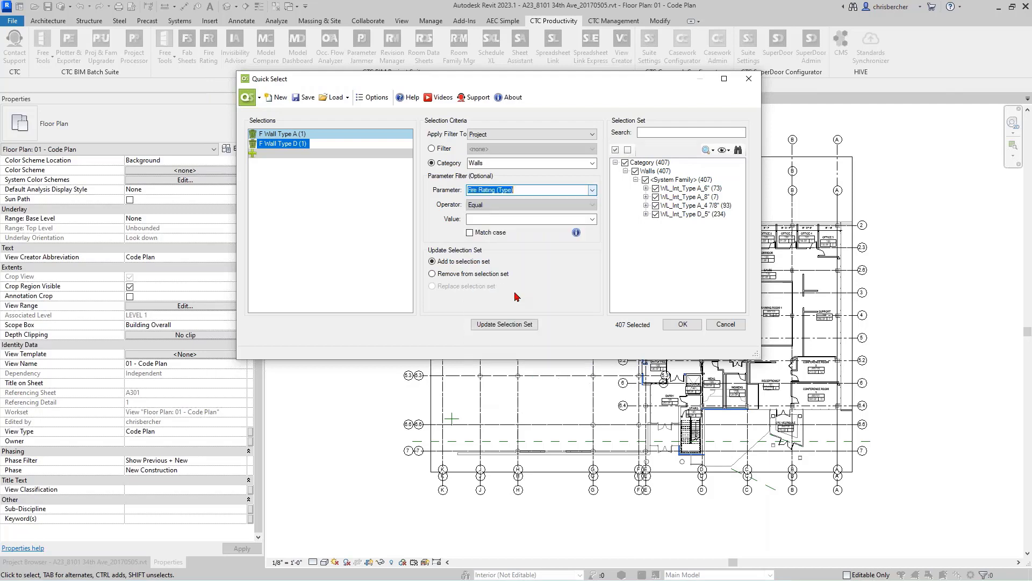
Set the Fire Rating value to 1 HR and update the selection set by removing the matching walls
left_click(592, 219)
left_click(498, 236)
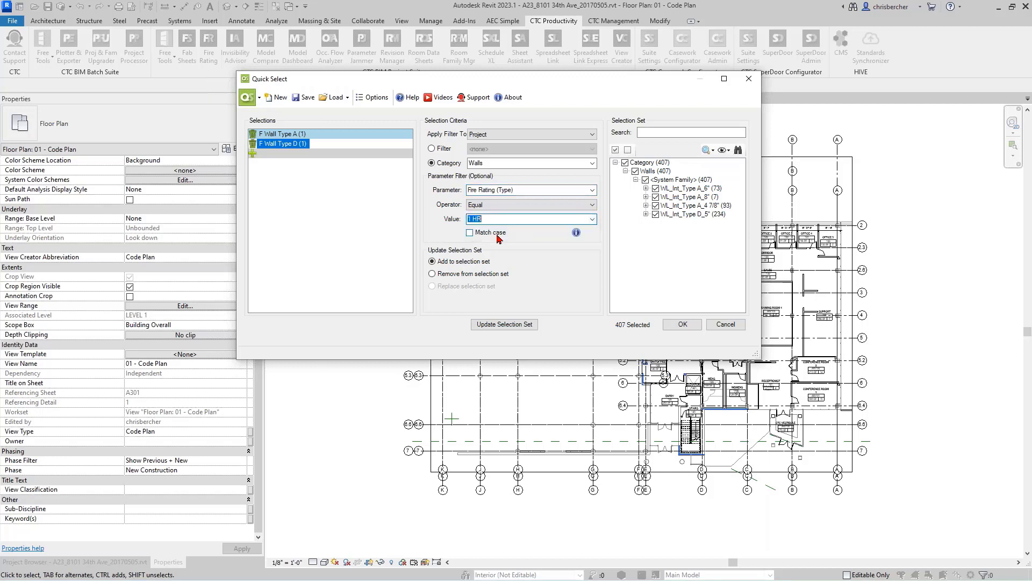
left_click(472, 274)
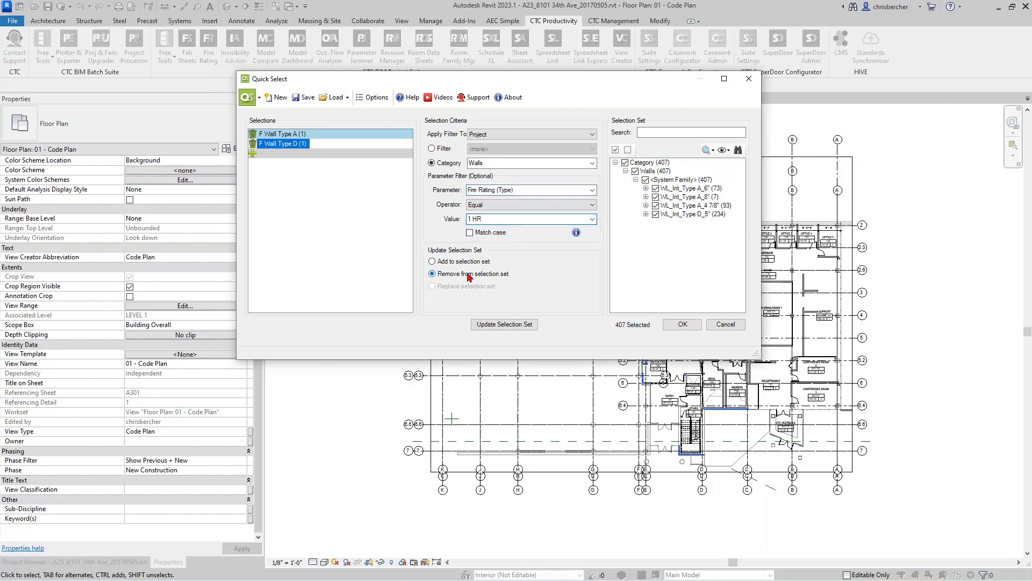
left_click(487, 328)
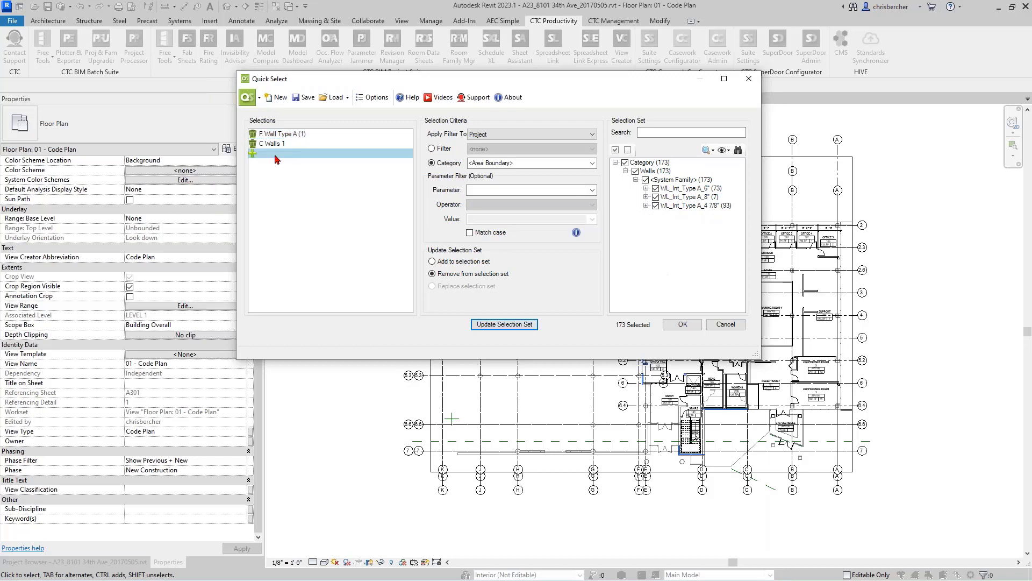
Select the Walls 1 entry in the selections and review its saved criteria
left_click(267, 144)
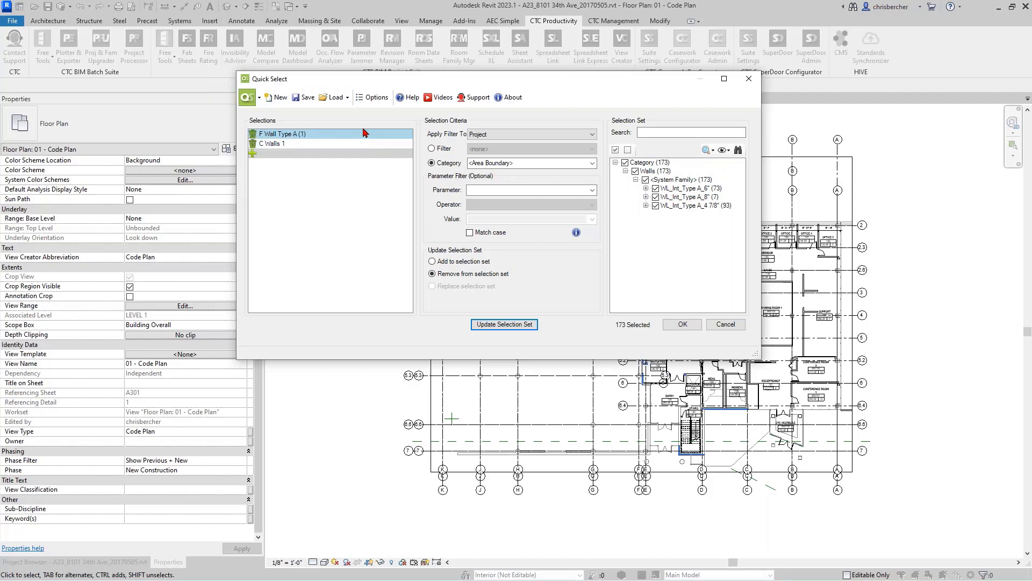
left_click(322, 153)
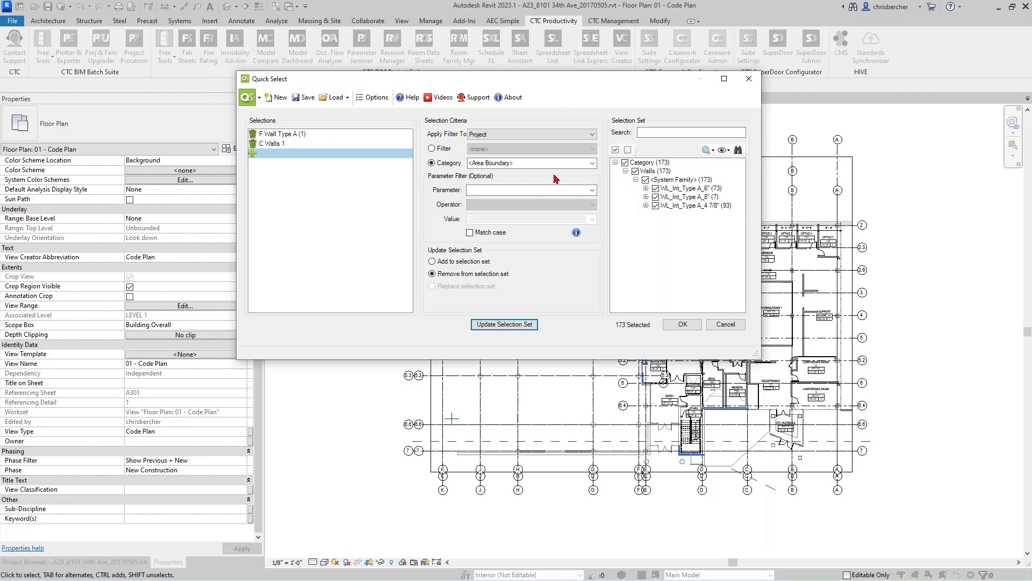
left_click(349, 145)
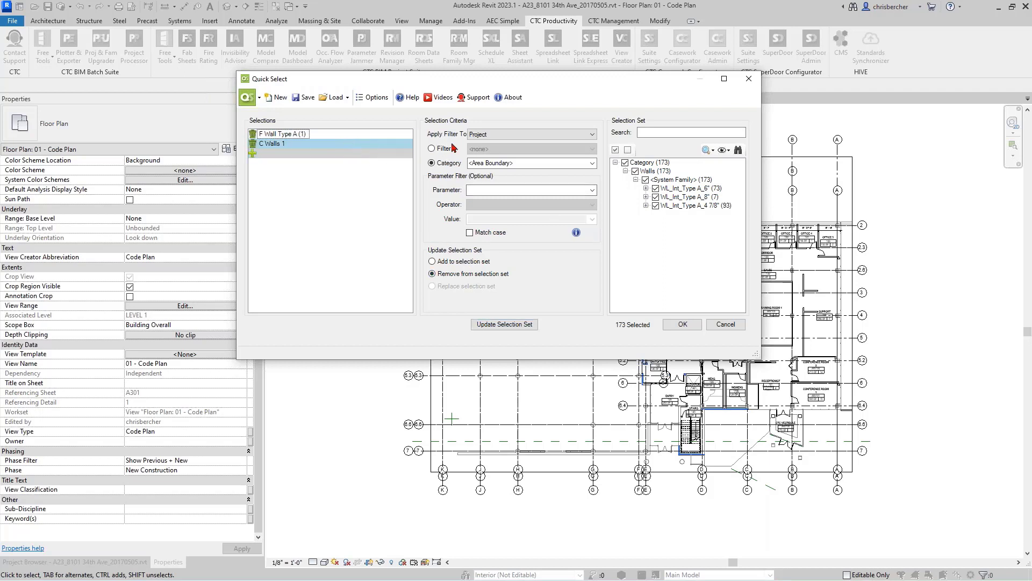
left_click(322, 143)
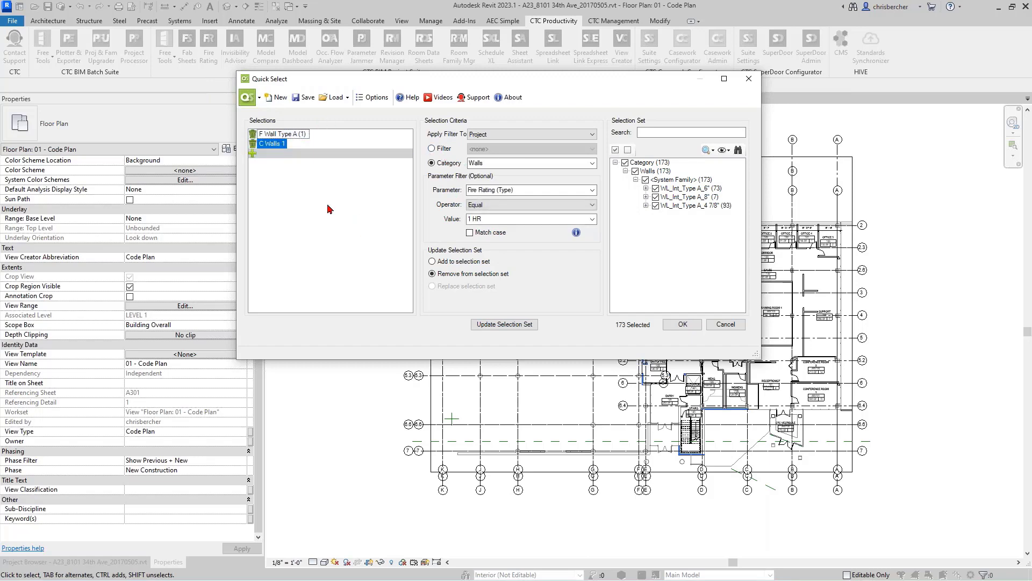
Delete the Walls 1 entry and update the remaining entry to use the Wall Type D (1) filter
left_click(254, 144)
left_click(311, 137)
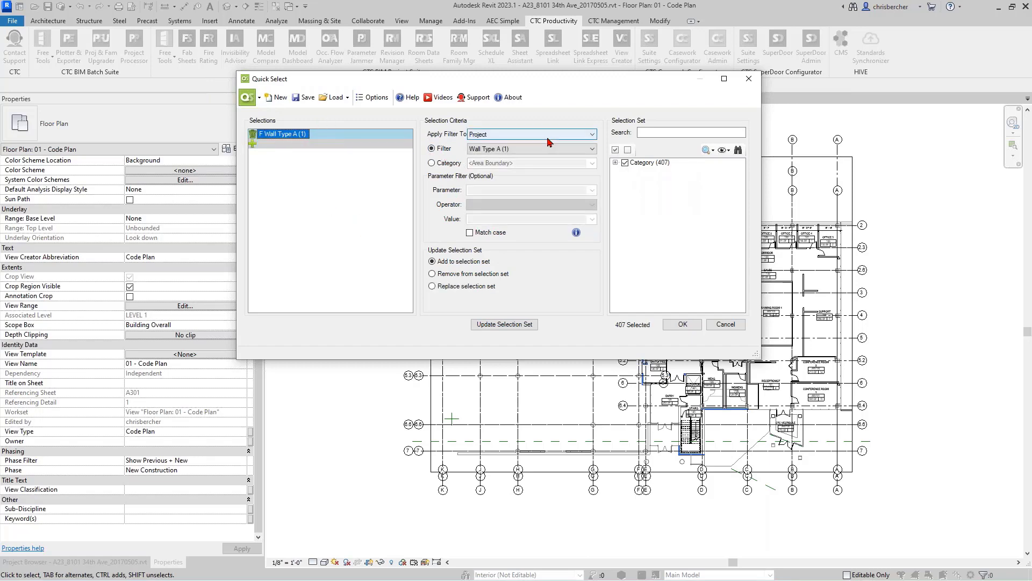
left_click(548, 149)
left_click(519, 198)
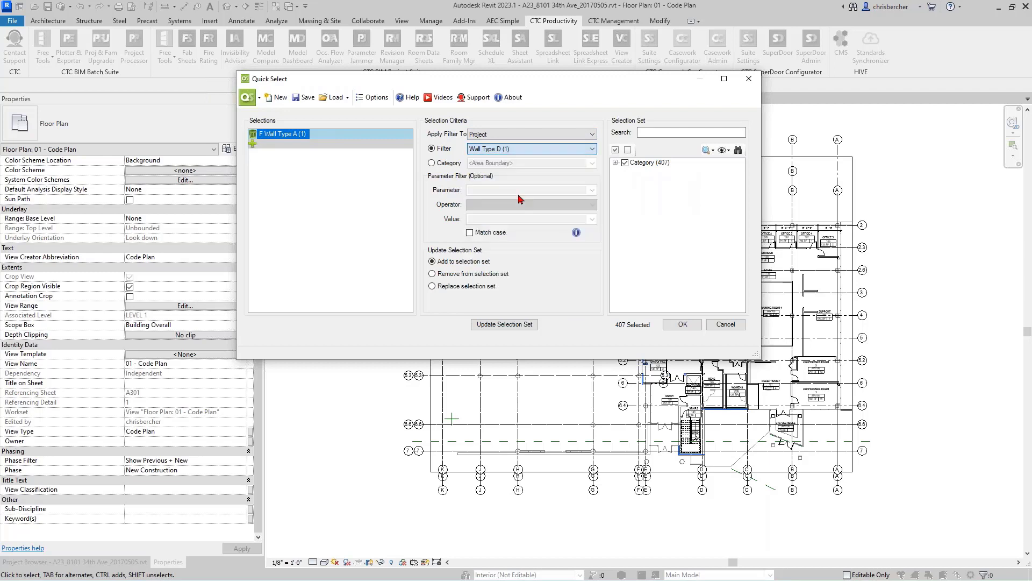
left_click(504, 324)
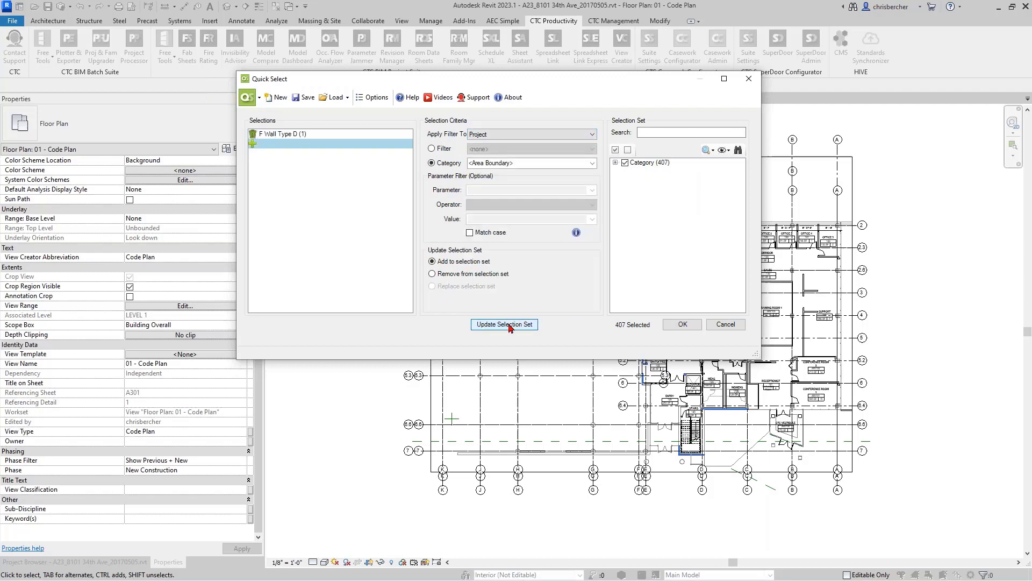
Add a second entry using the Wall Type A (1) filter to the selection set, and start a new blank entry
left_click(253, 144)
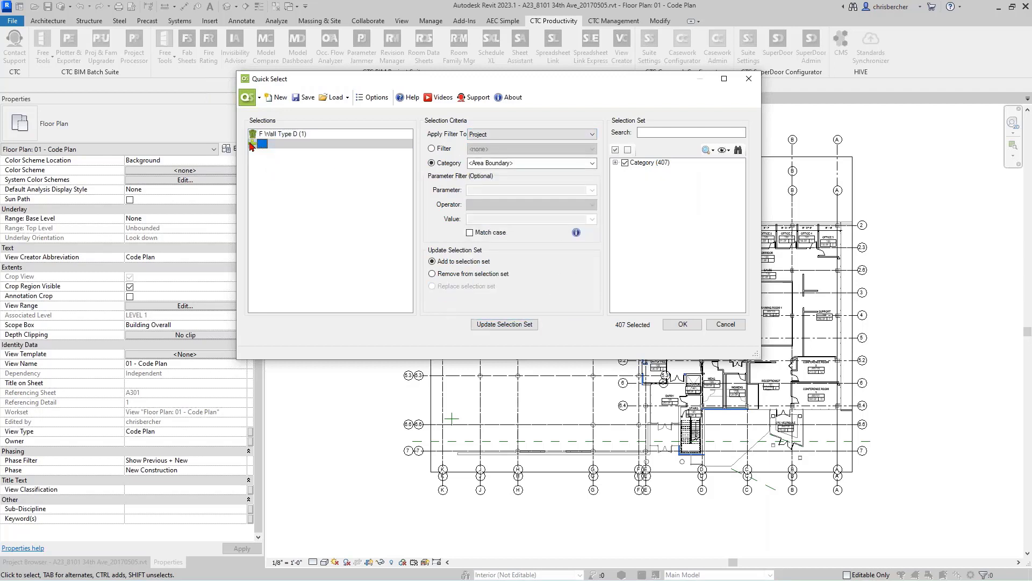
left_click(441, 148)
left_click(510, 149)
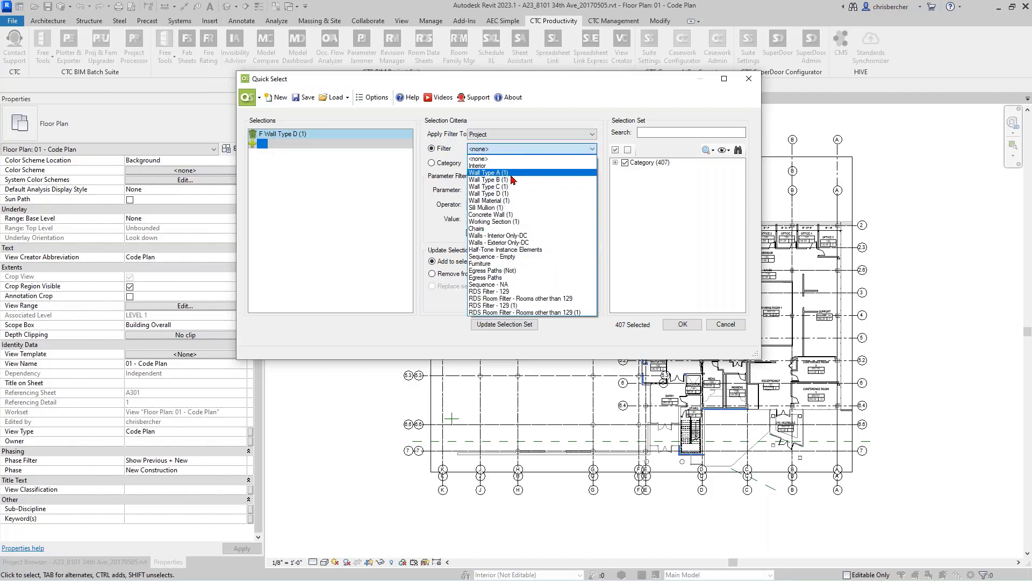
left_click(488, 173)
left_click(503, 324)
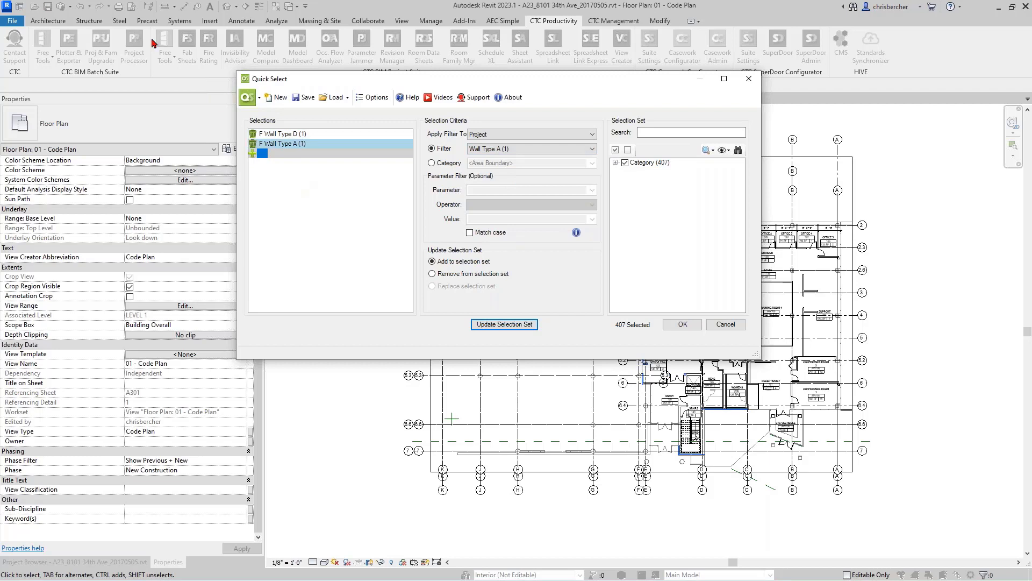
left_click(264, 155)
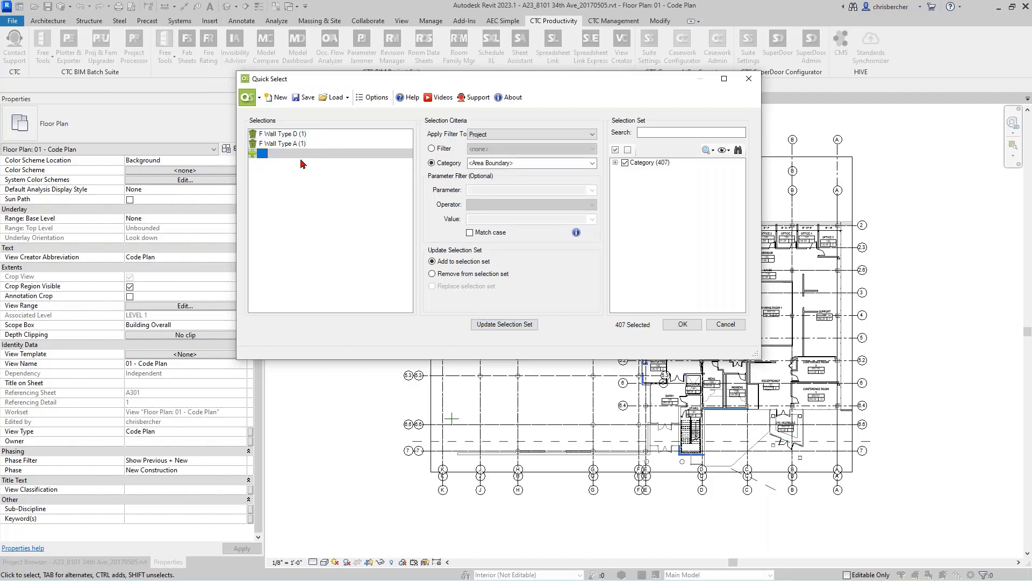
left_click(268, 144)
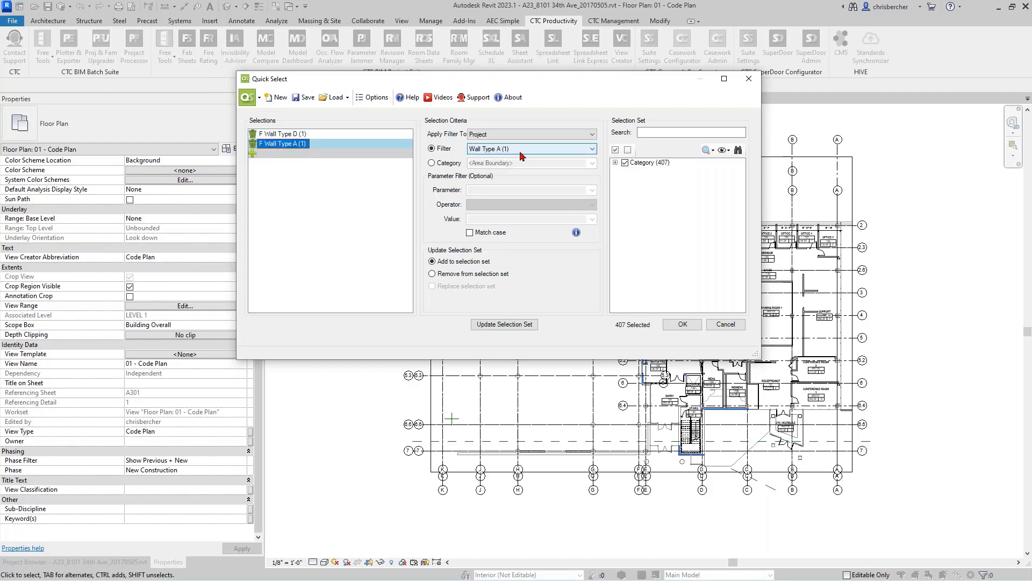
left_click(266, 155)
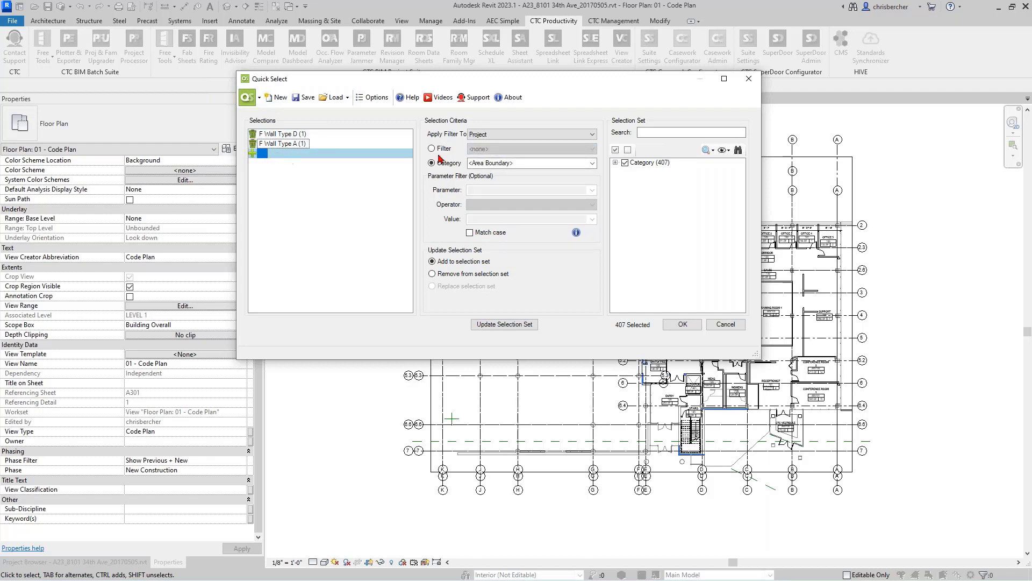
left_click(561, 164)
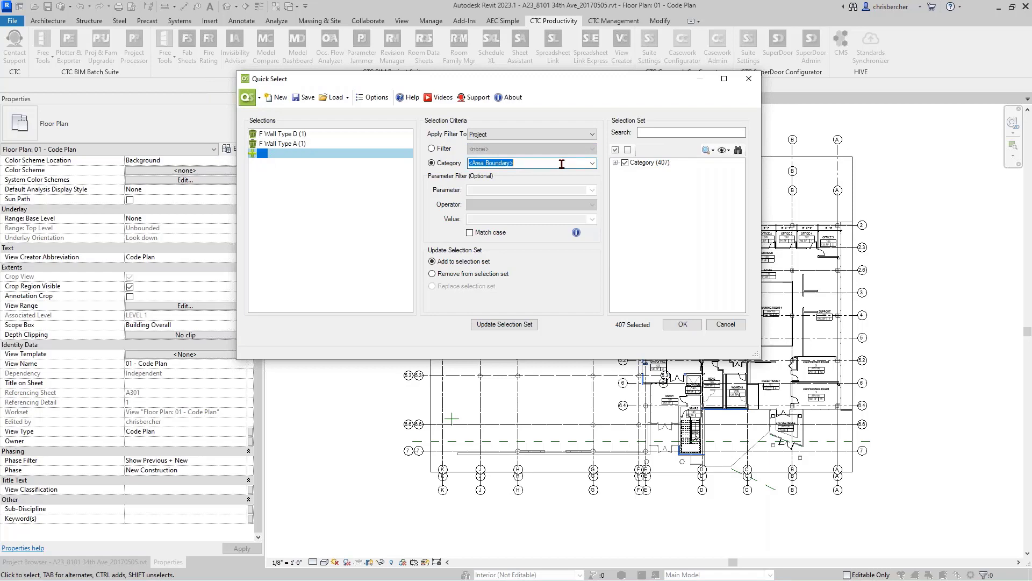
left_click(591, 164)
type("wall Sweep Tags")
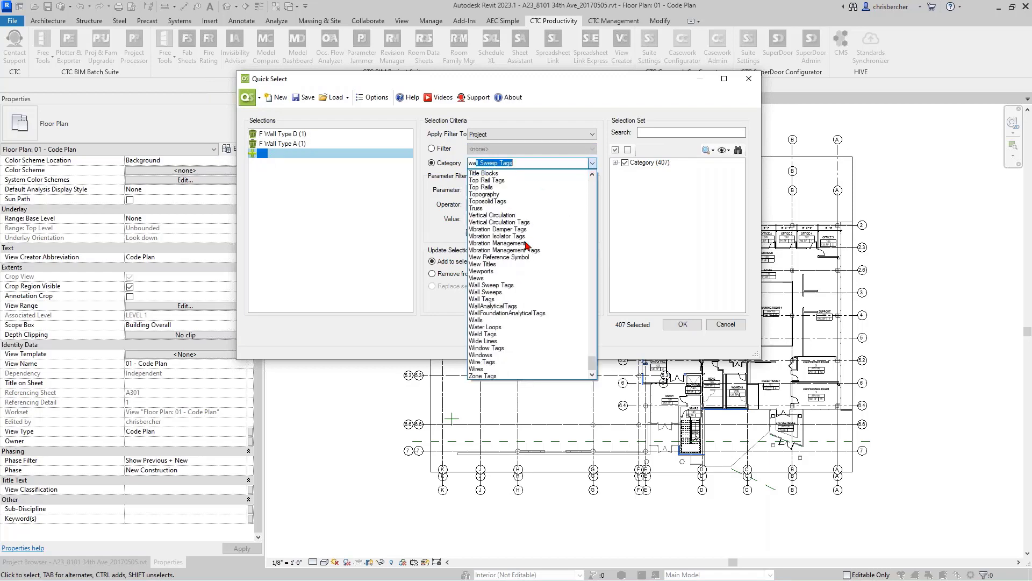
left_click(508, 306)
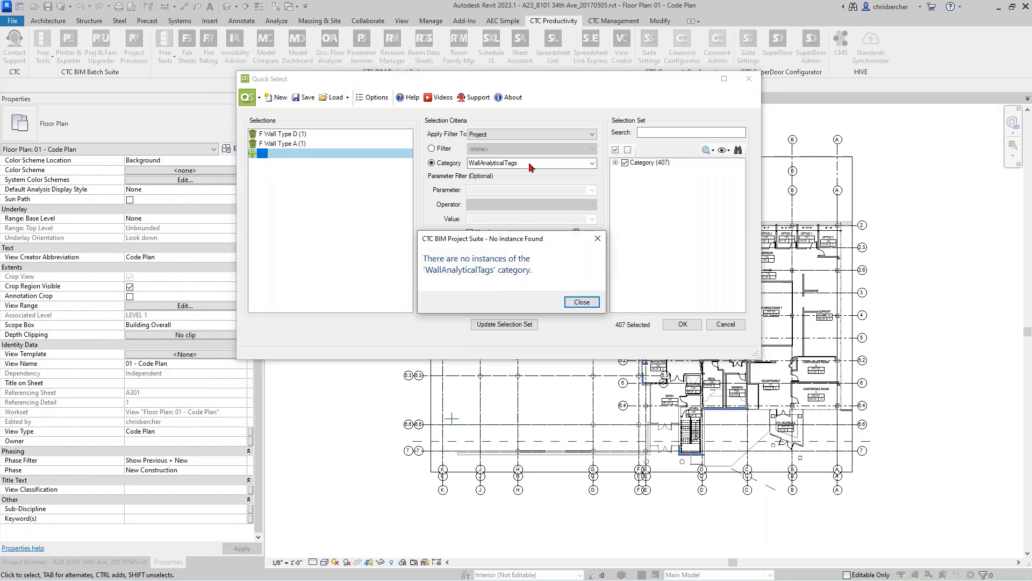
left_click(582, 301)
Set the blank entry's category to Walls with Fire Rating (Type) as its filter parameter
left_click(592, 163)
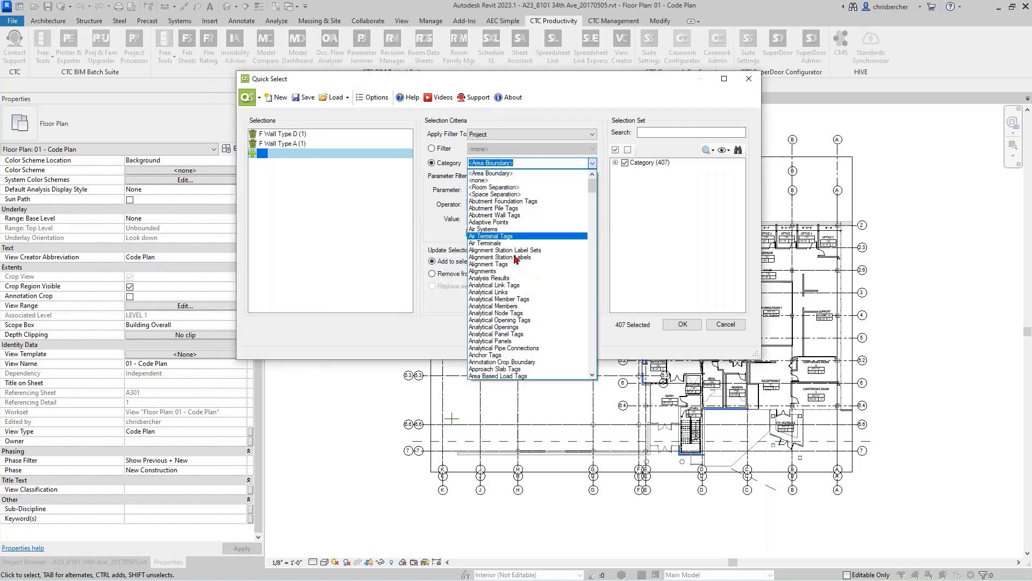
left_click_drag(587, 340, 590, 372)
left_click(511, 321)
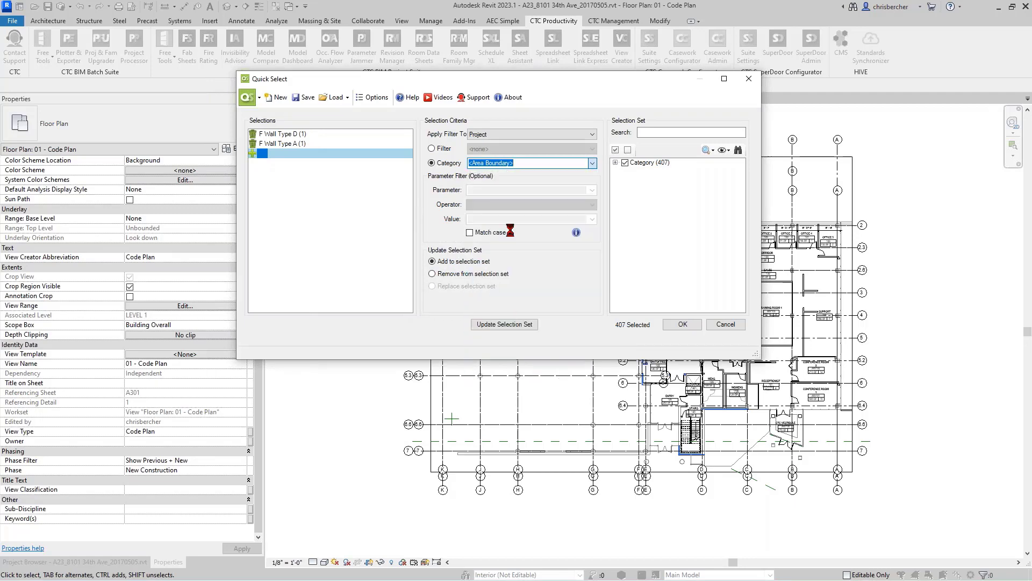
left_click(557, 189)
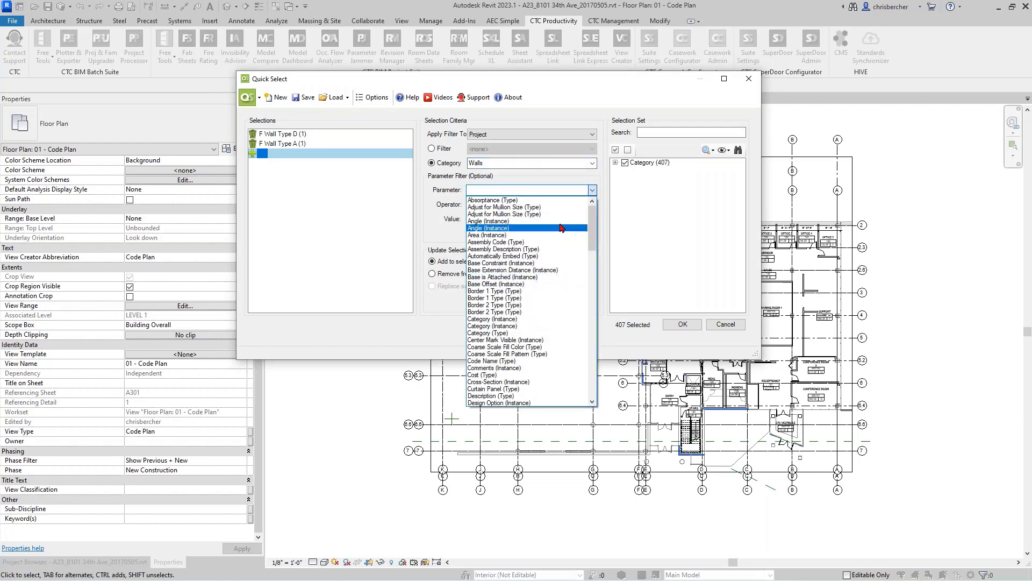
left_click_drag(590, 228, 590, 275)
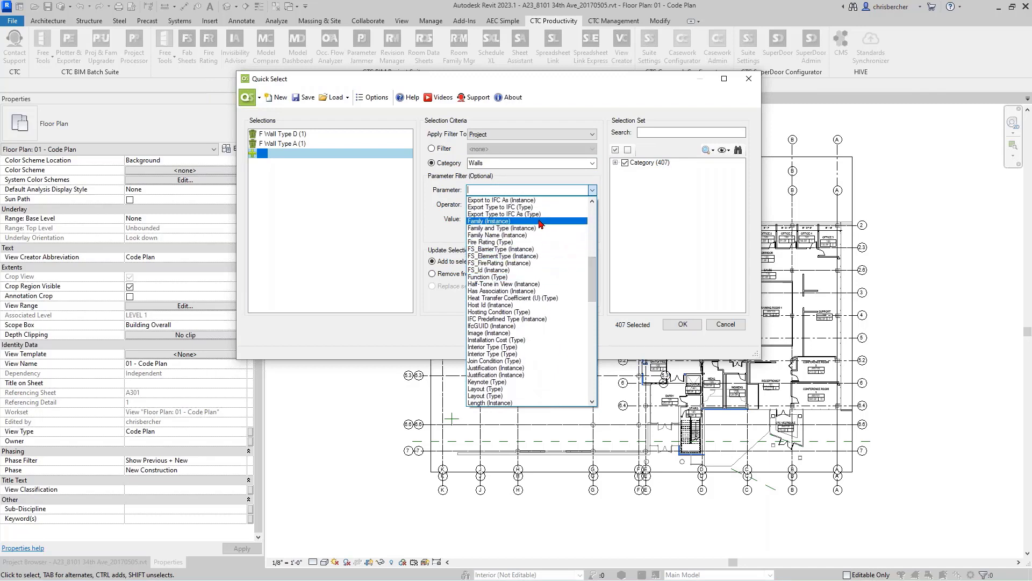
left_click(528, 243)
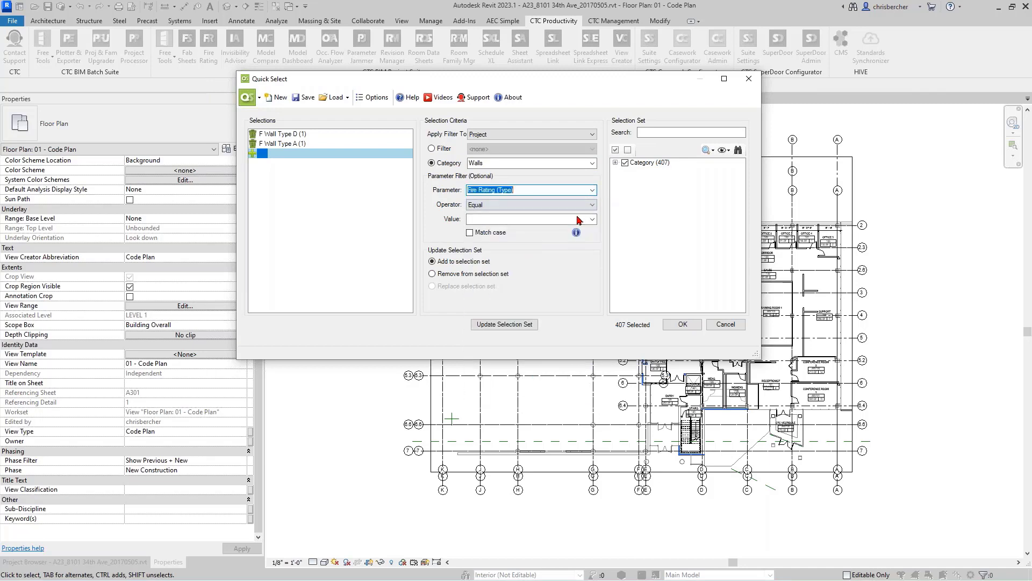
Set the Fire Rating value to 1 HR and update the selection set with this entry removing matching walls
left_click(530, 219)
left_click(530, 236)
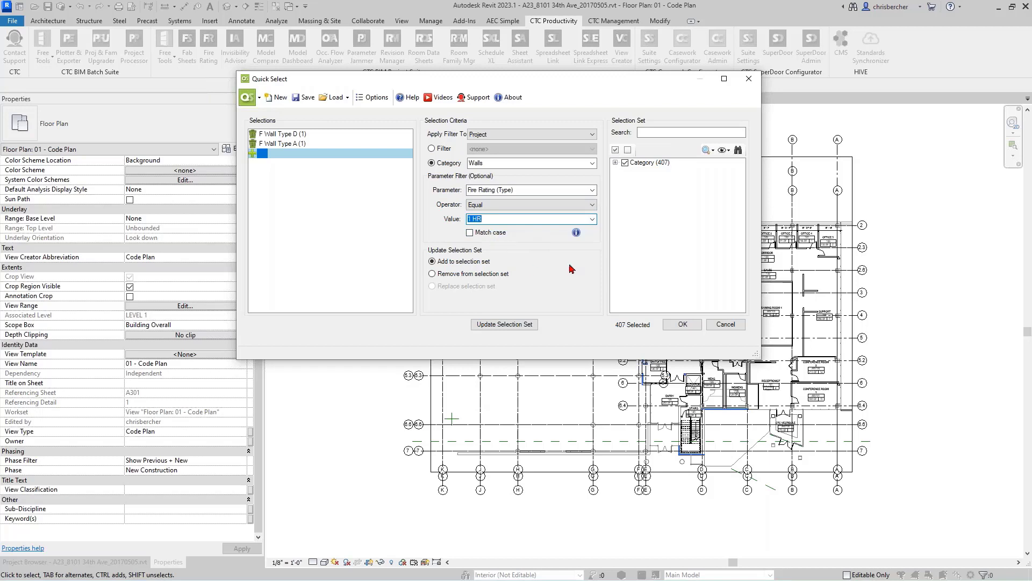
left_click(471, 274)
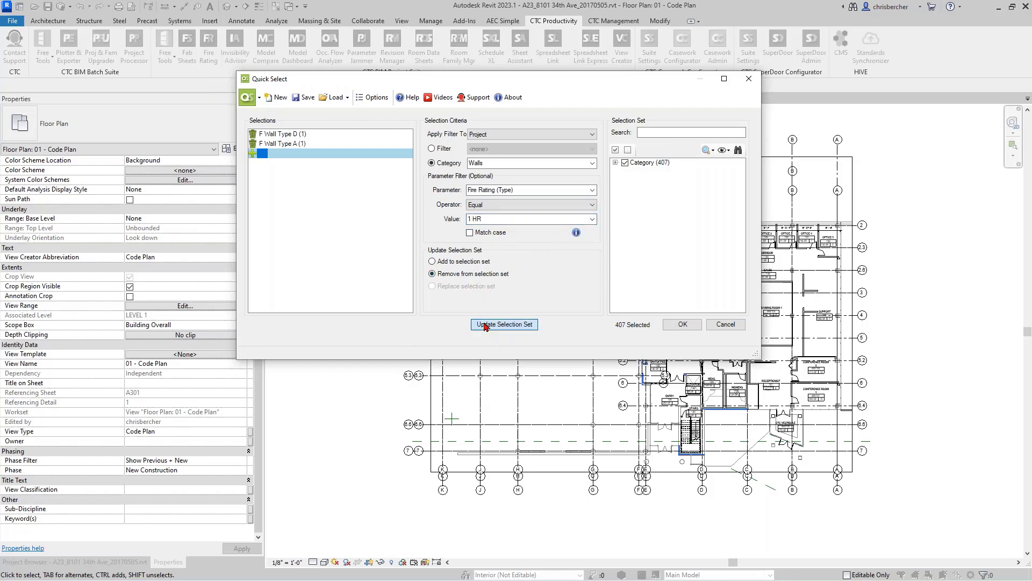
left_click(501, 326)
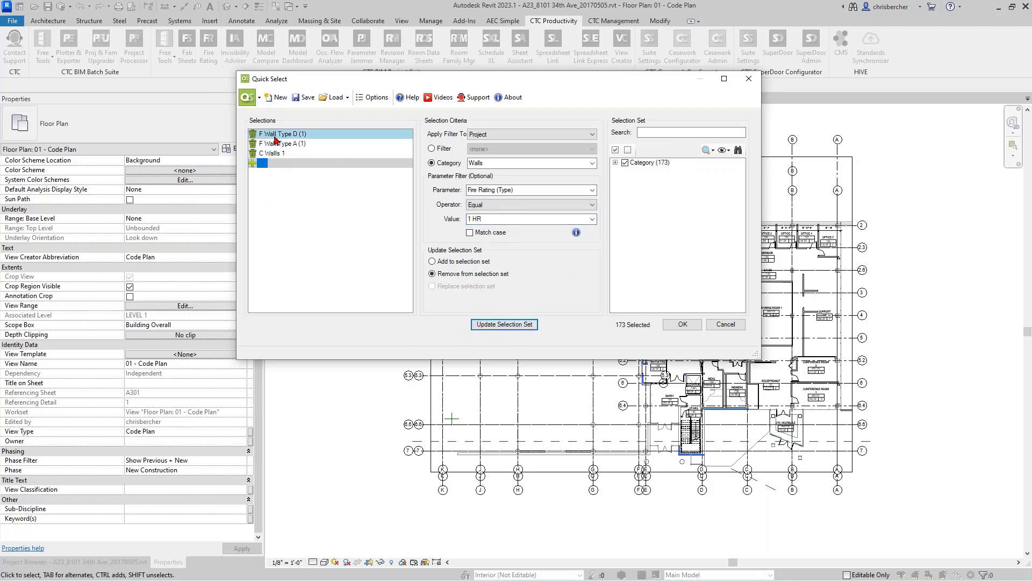
Expand the selection set's category tree down to the individual wall types
left_click(616, 163)
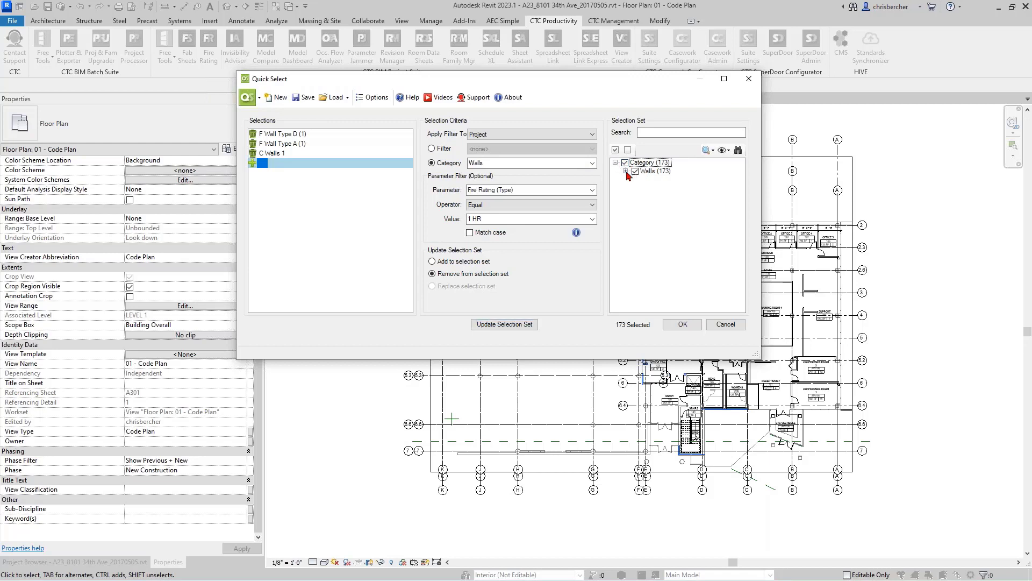
left_click(625, 171)
left_click(635, 180)
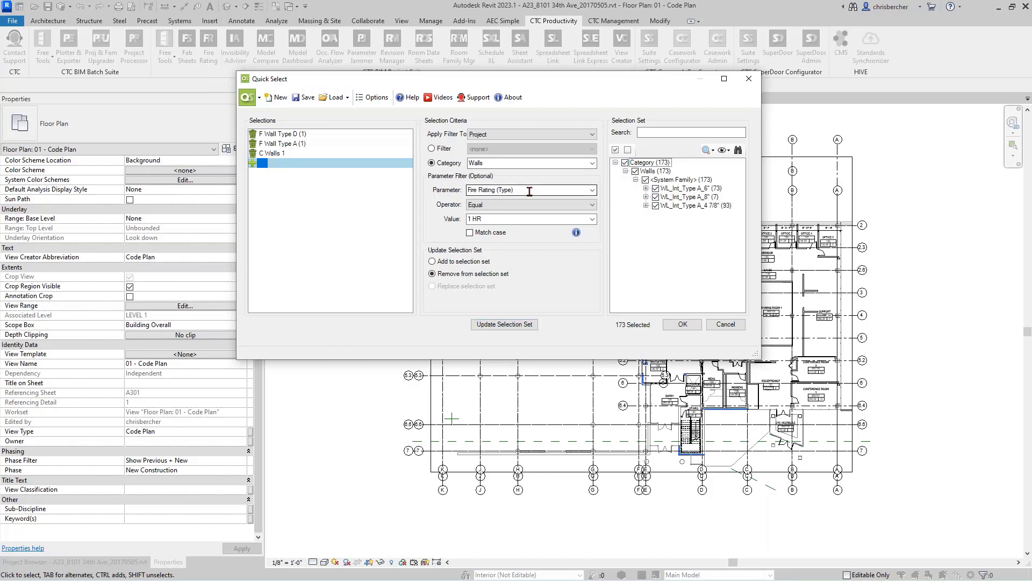
Switch the Walls 1 entry to add matching walls and update the selection set
left_click(277, 155)
left_click(275, 154)
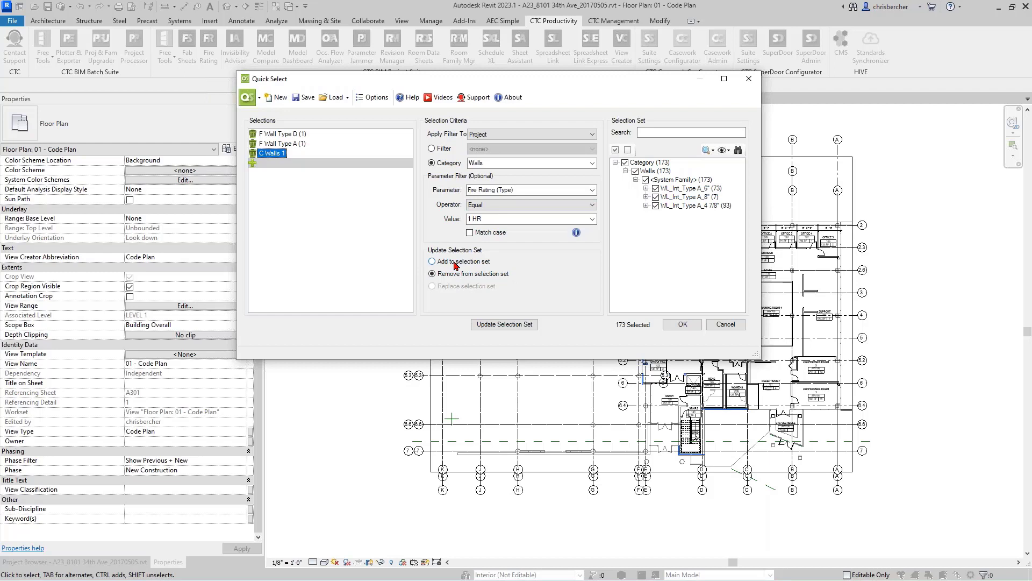
left_click(500, 325)
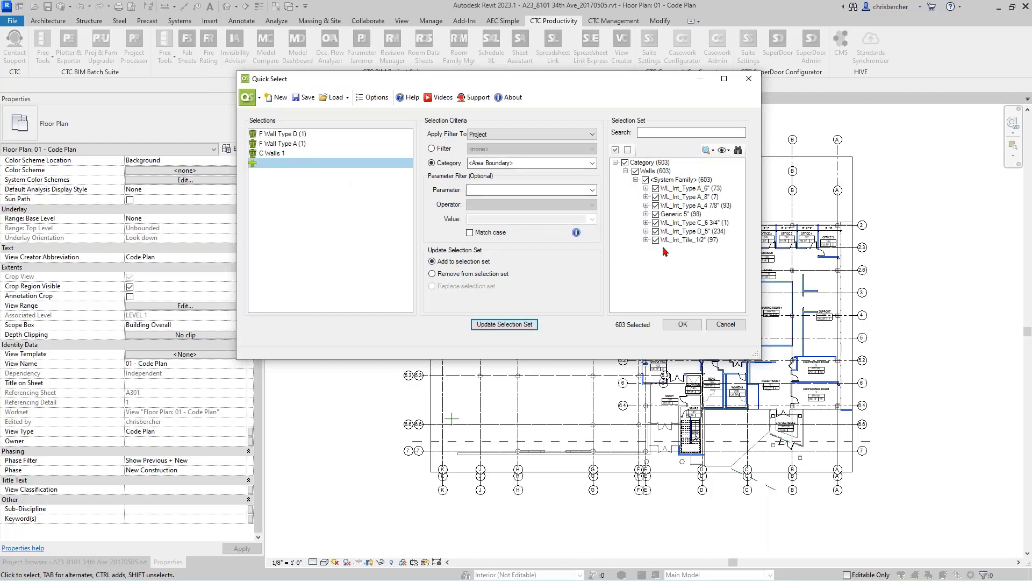
Switch the Walls 1 entry back to removing matching walls and update the selection set
double_click(281, 153)
left_click(283, 155)
type("1")
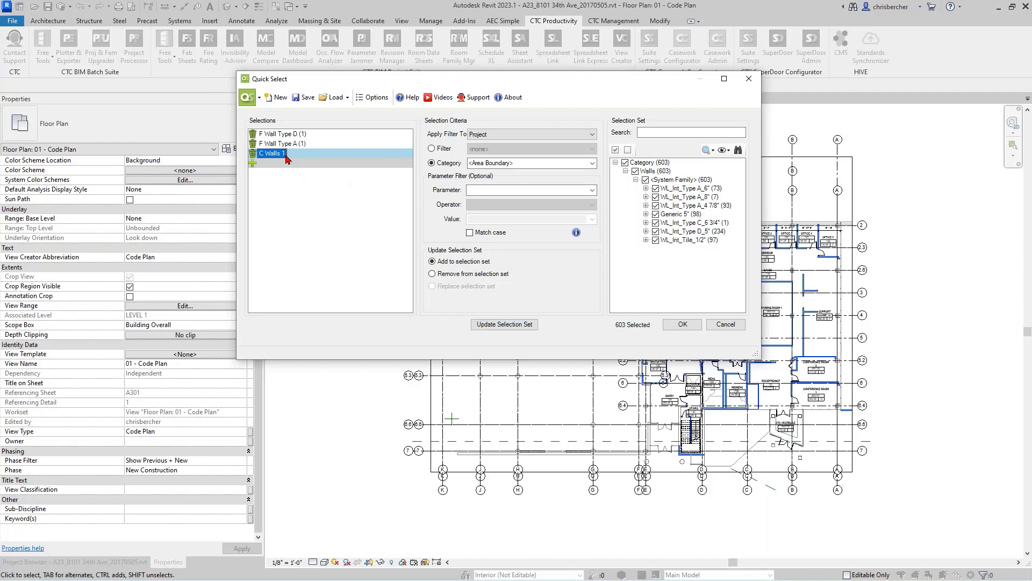
left_click(285, 134)
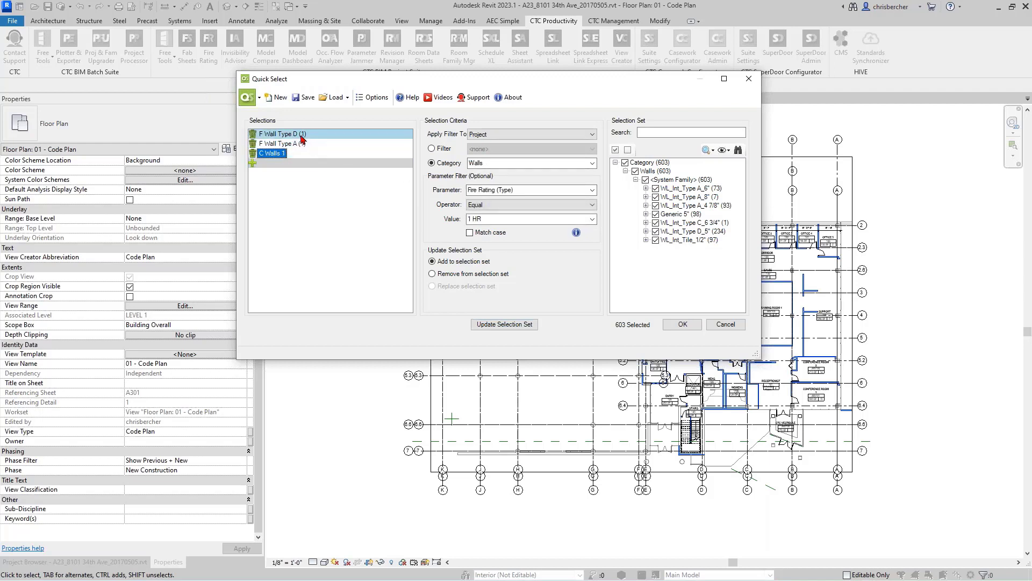
left_click(288, 156)
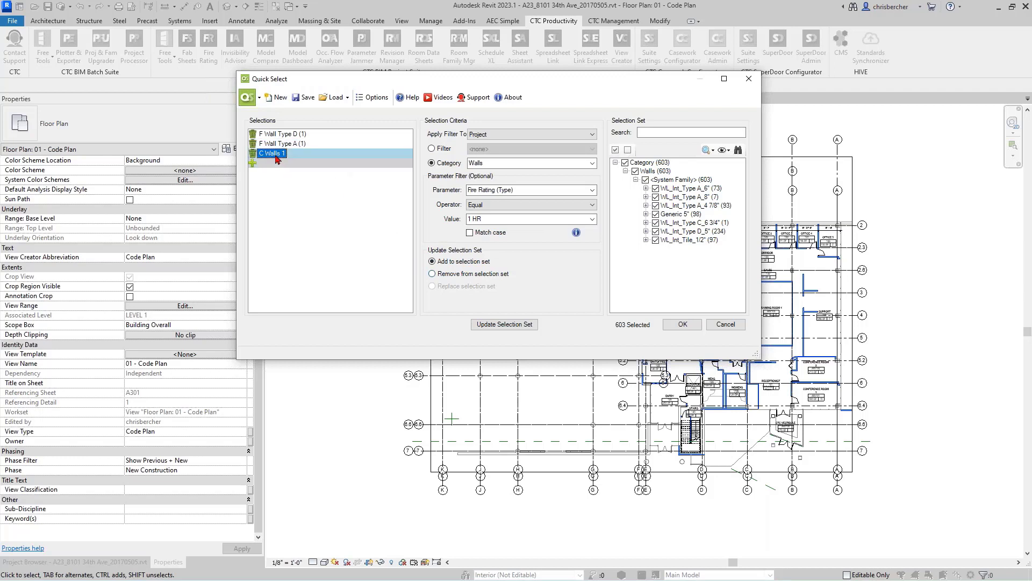
left_click(479, 277)
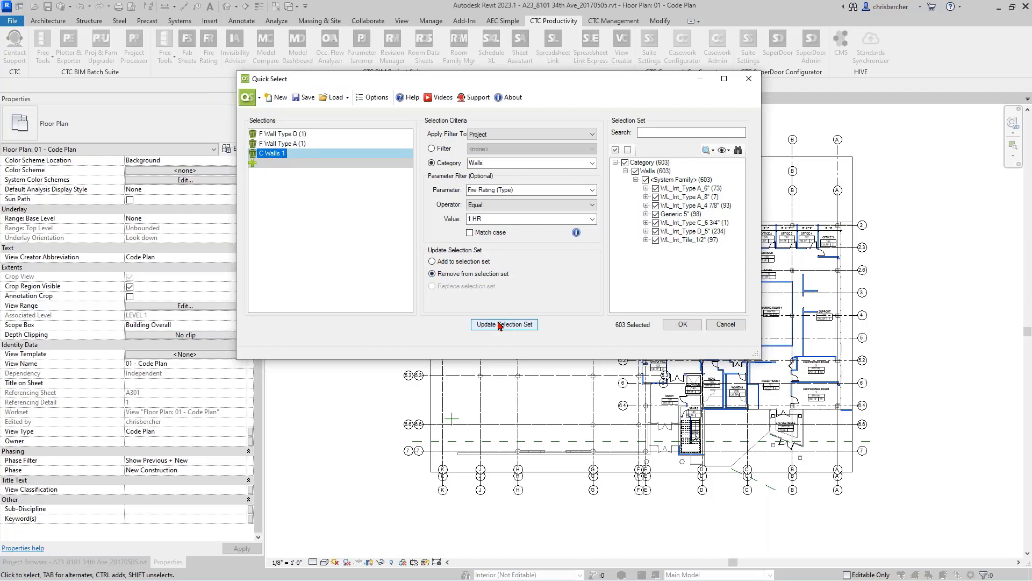
left_click(496, 323)
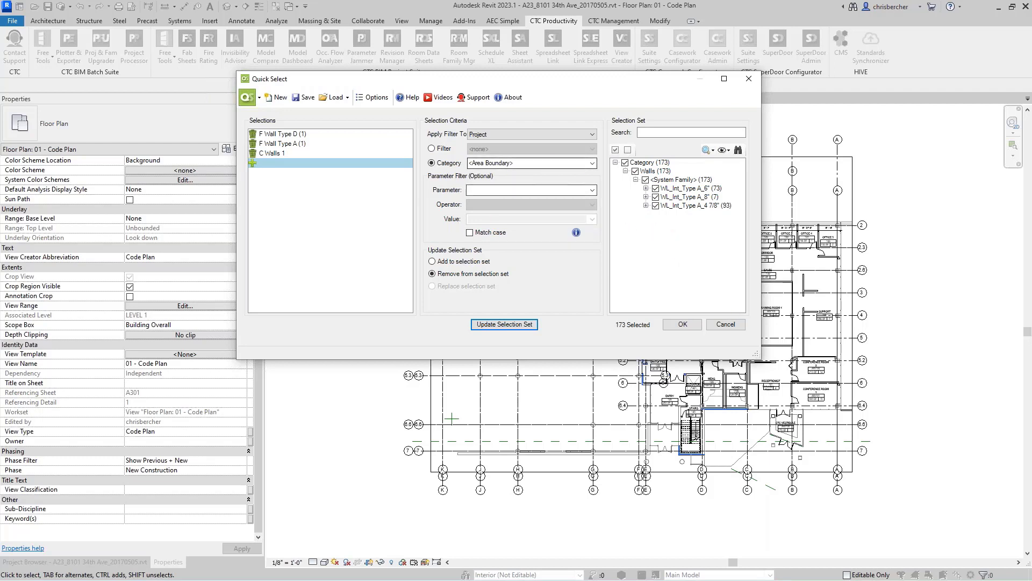
Choose Walls as the category for the new blank entry below Walls 1
left_click(592, 163)
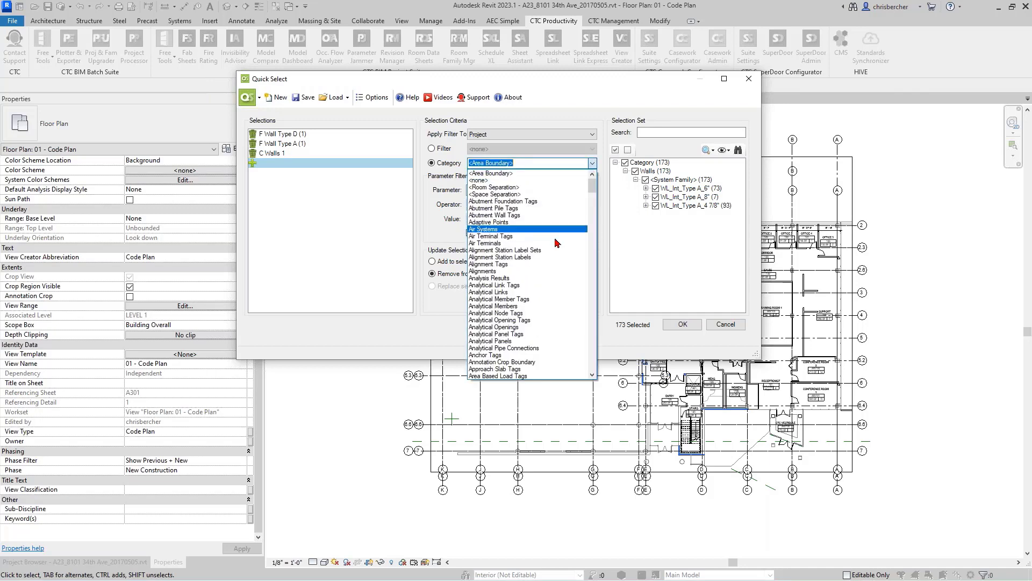
scroll(505, 244, "down", 3)
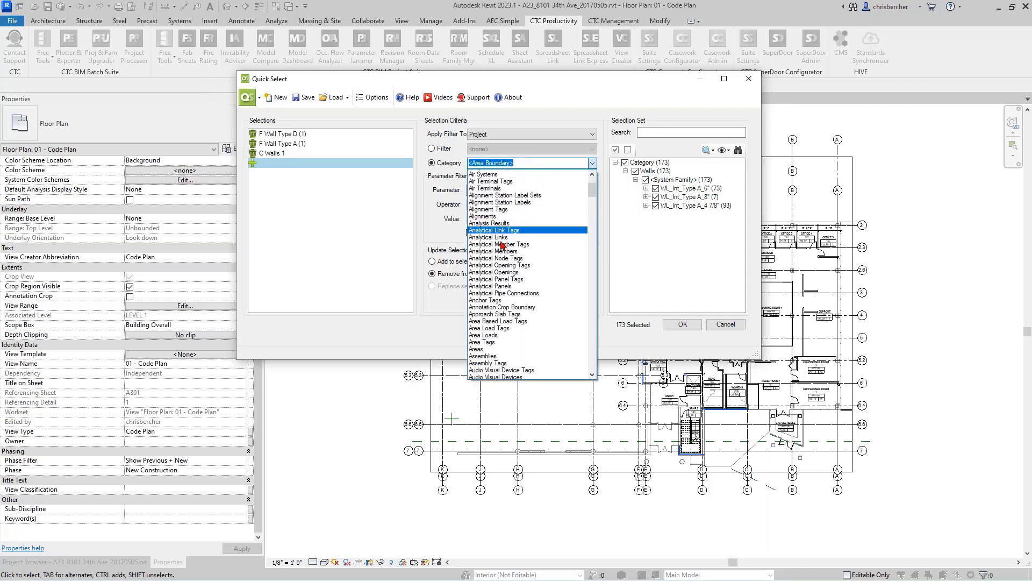
scroll(503, 246, "down", 1)
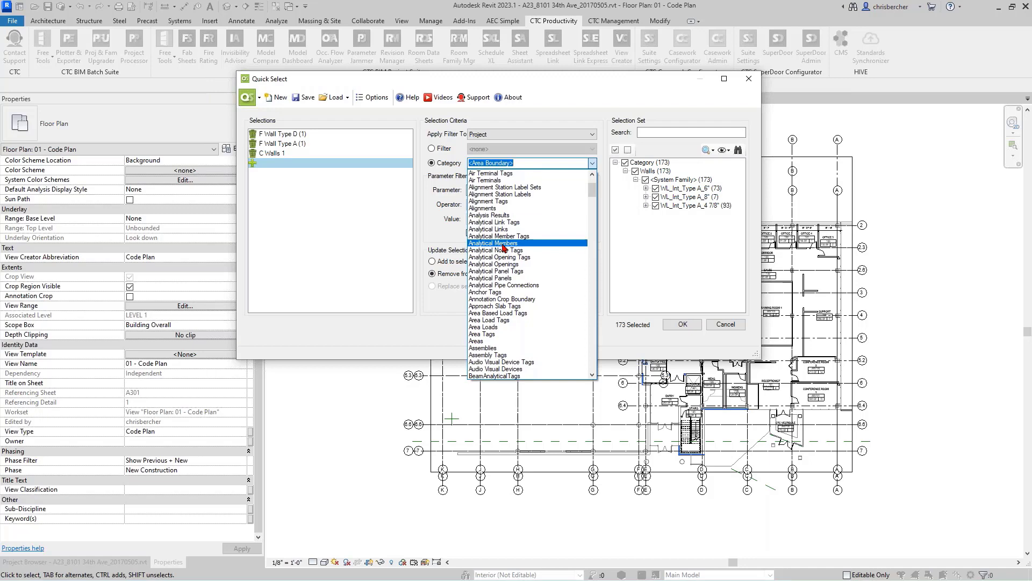
scroll(505, 253, "down", 3)
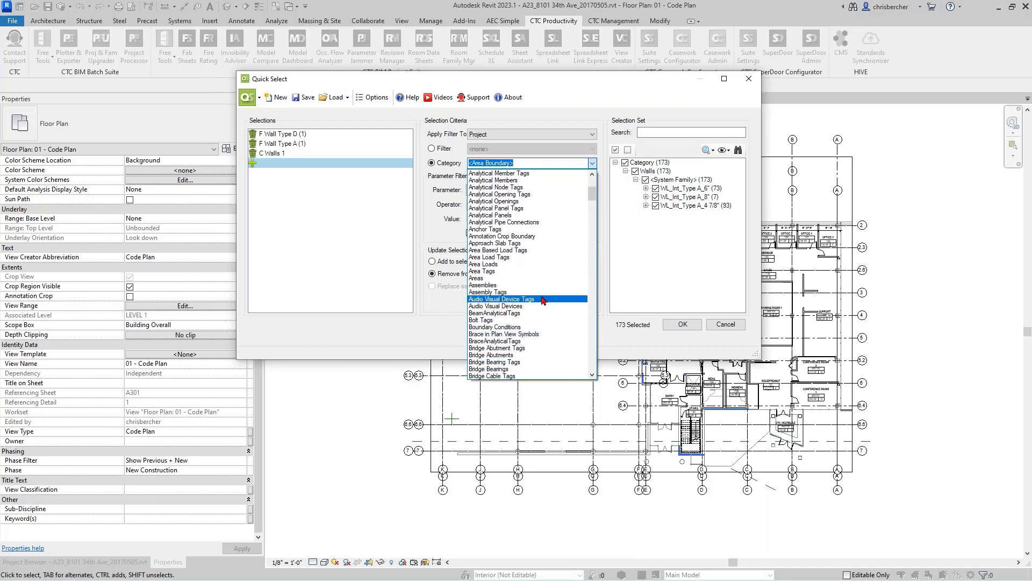
left_click_drag(594, 193, 592, 371)
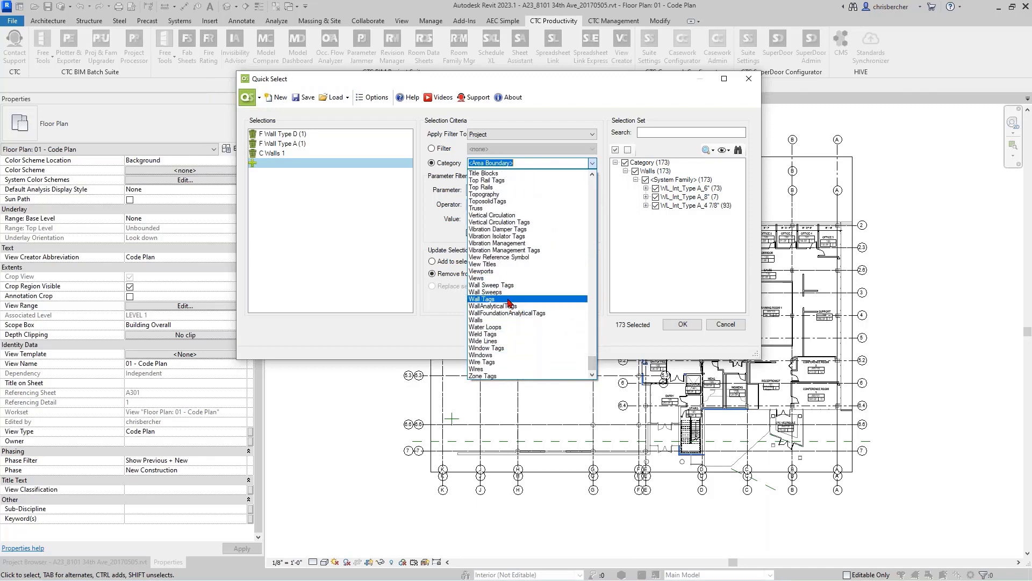
left_click(508, 320)
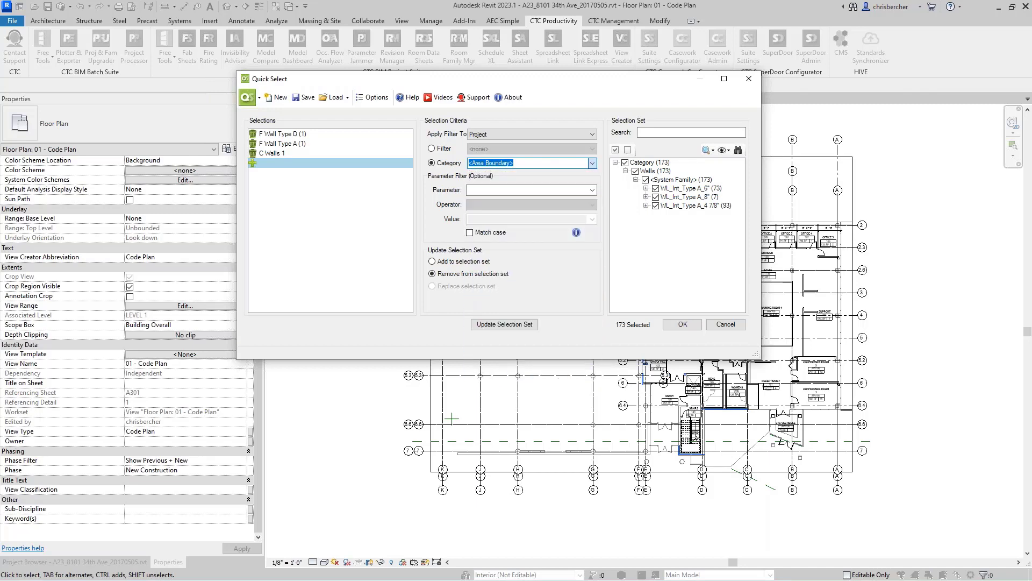
Filter the new Walls entry by Base Constraint (Instance) equal to LEVEL 1 and update the selection set to remove the matches
left_click(543, 191)
left_click(576, 190)
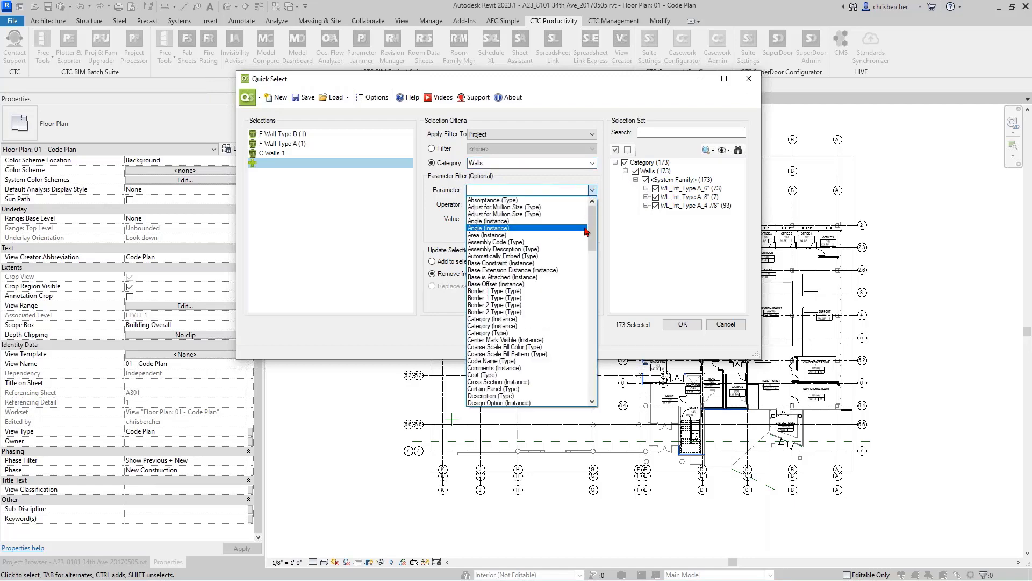
left_click(566, 263)
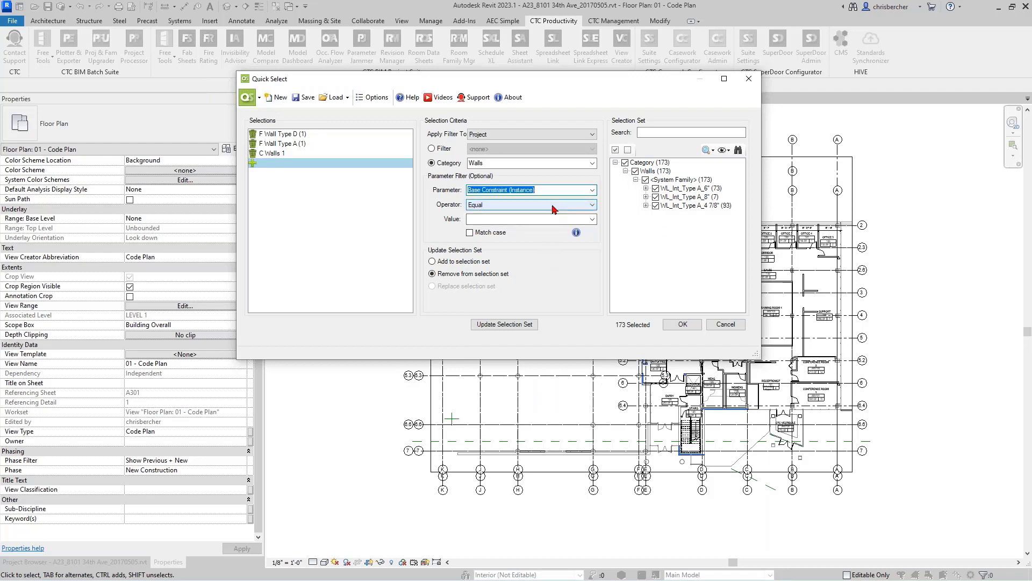
left_click(581, 206)
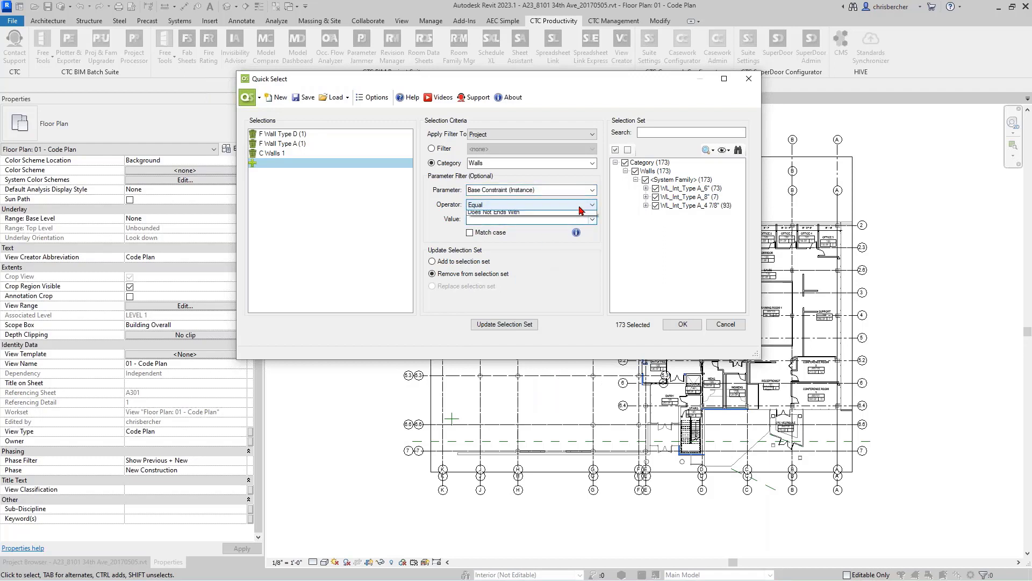
left_click(583, 215)
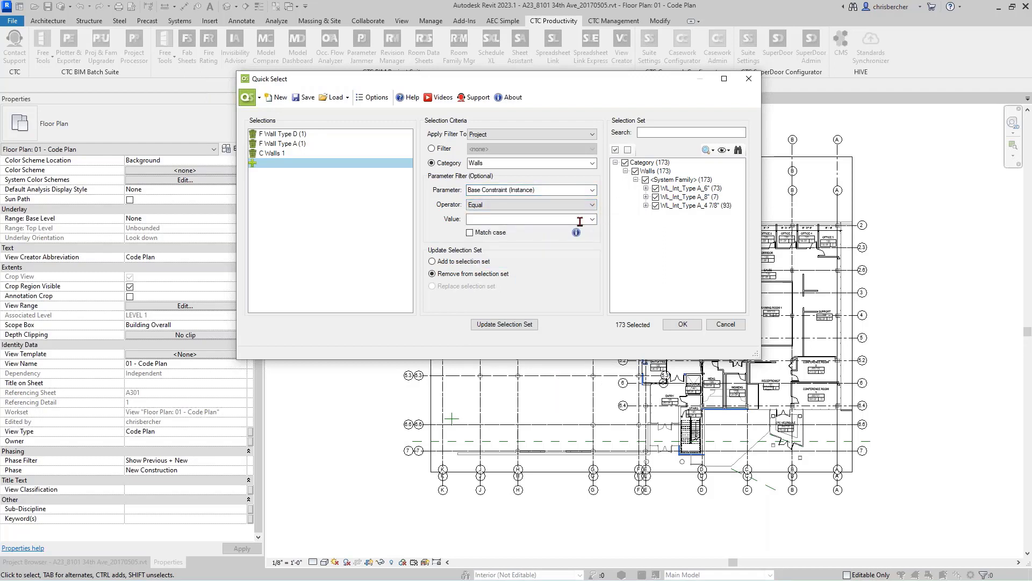
left_click(592, 220)
left_click(510, 244)
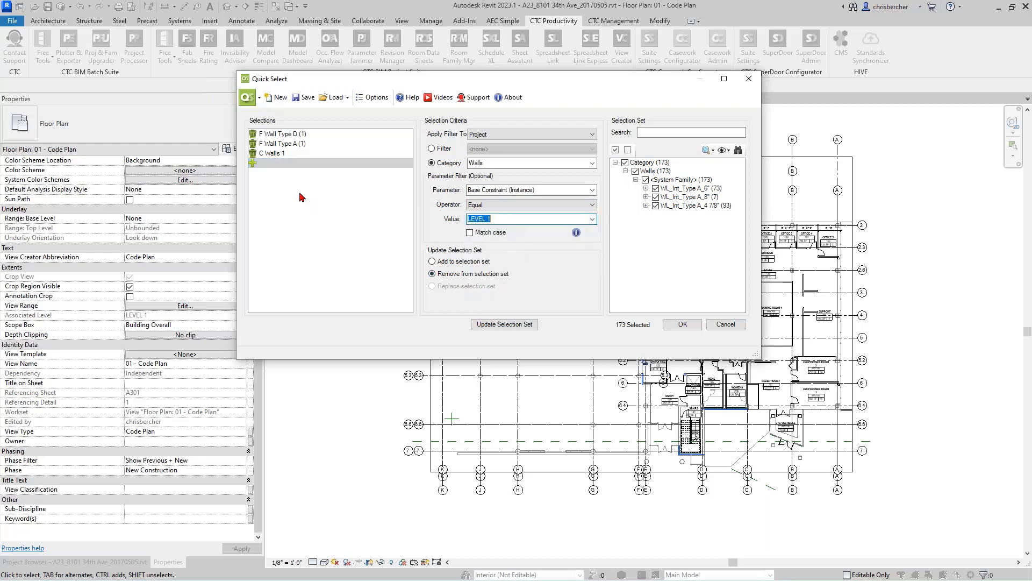
left_click(502, 324)
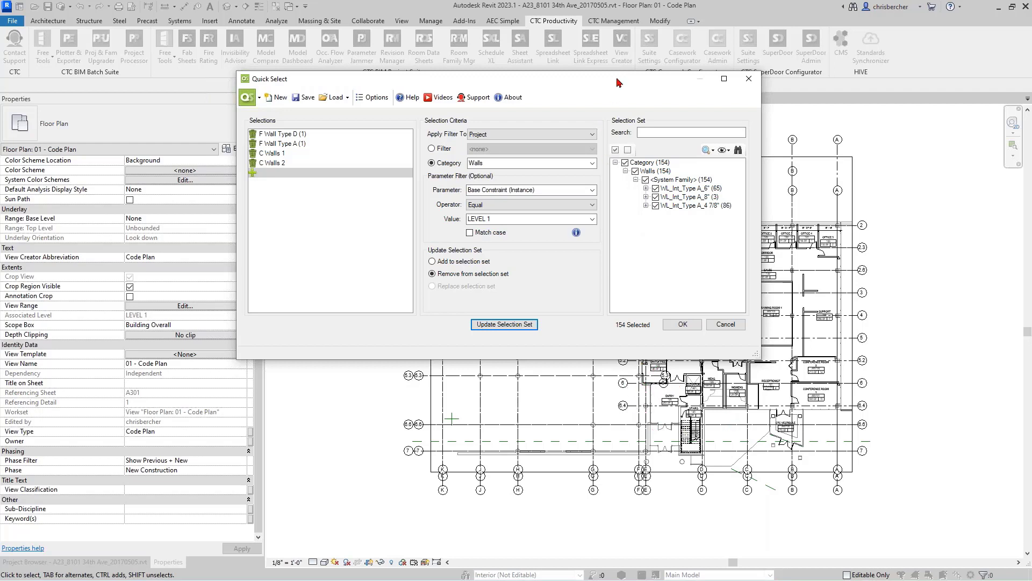
Change the Walls 2 entry's Base Constraint value to LEVEL 2 and update the selection set
left_click_drag(625, 81, 543, 103)
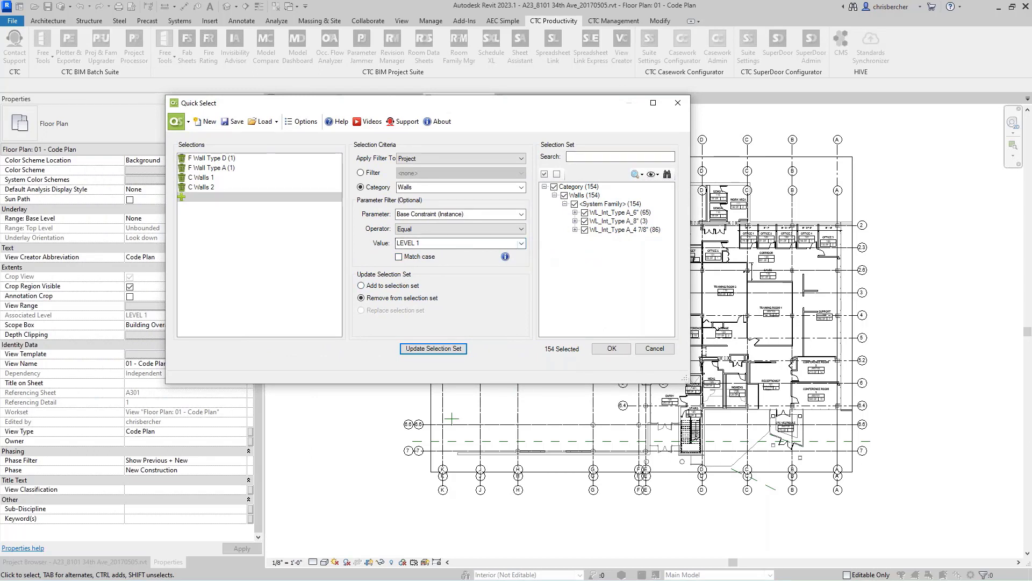
left_click(201, 186)
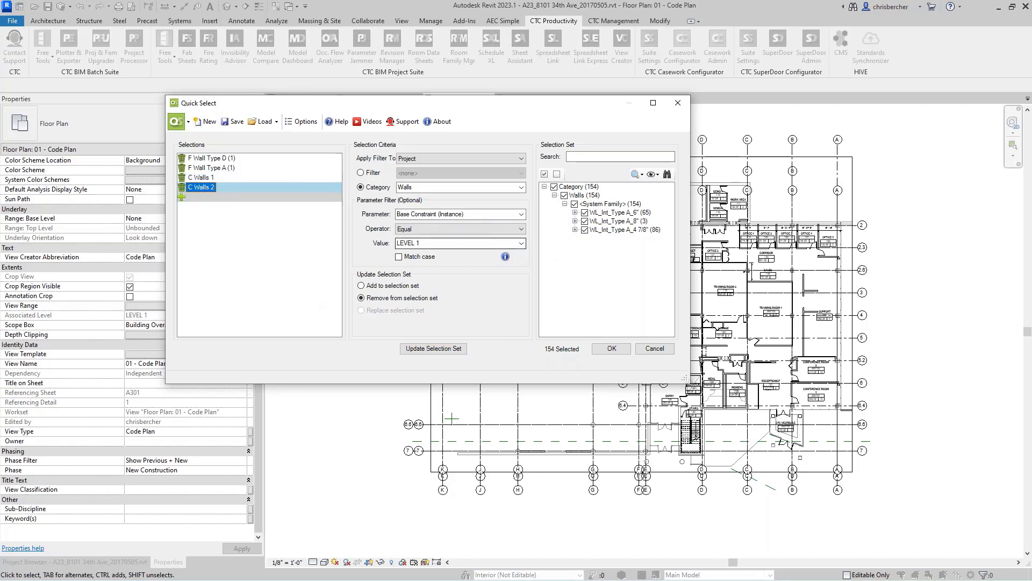
left_click(522, 245)
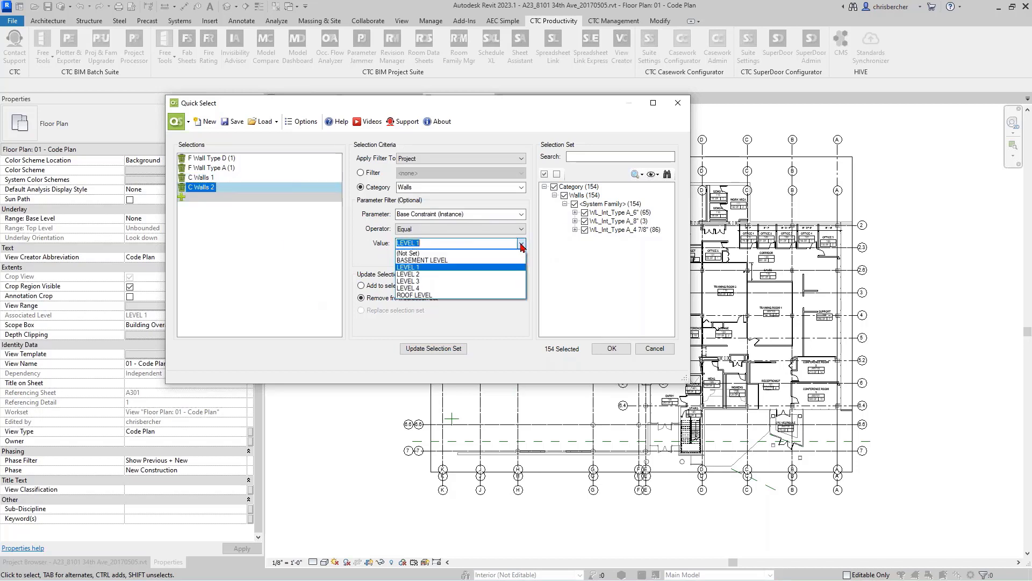
left_click(455, 274)
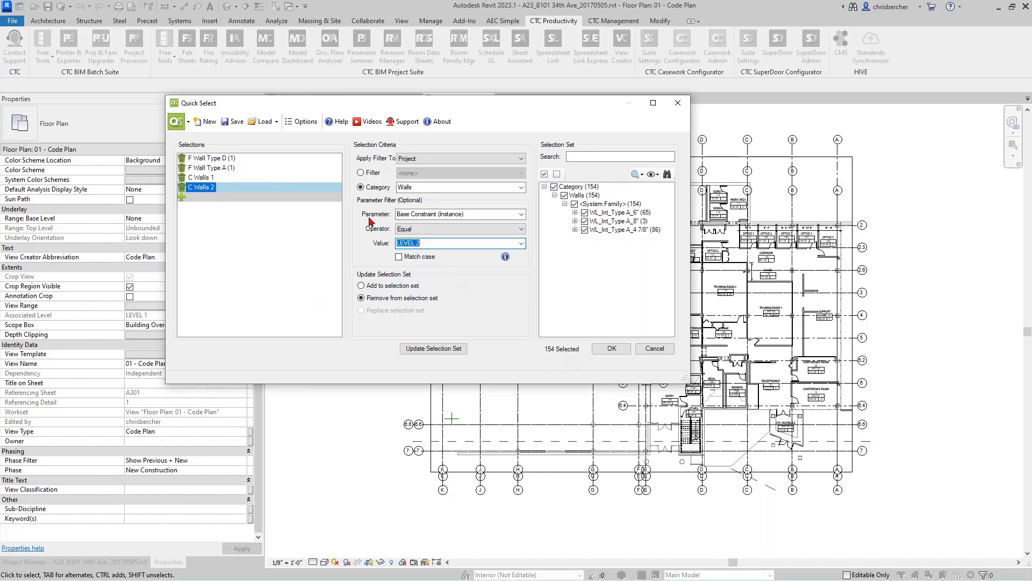
left_click(420, 347)
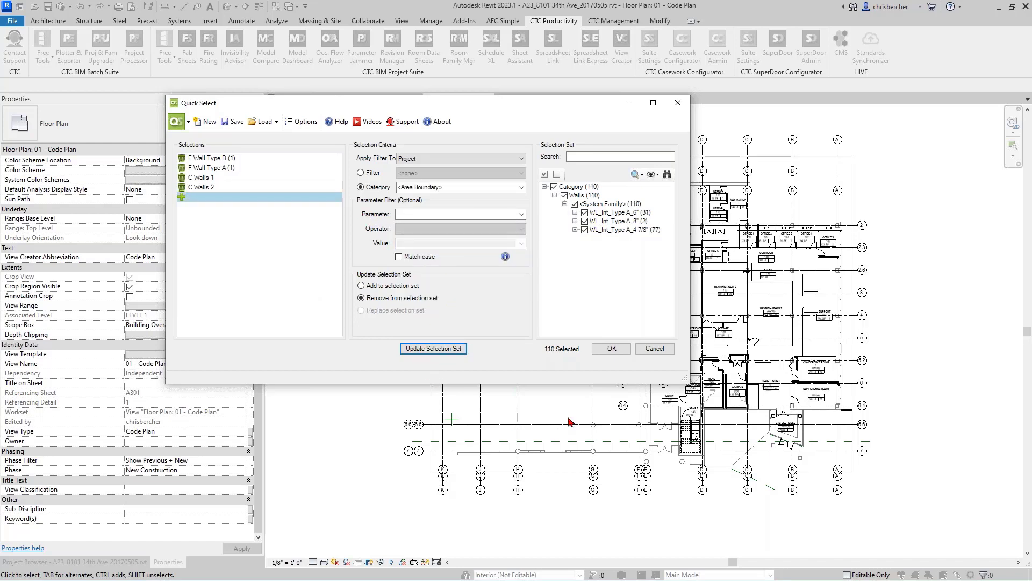
Review the criteria of the Walls 2 and Wall Type A (1) entries, and accept the selection set
left_click_drag(534, 110, 516, 95)
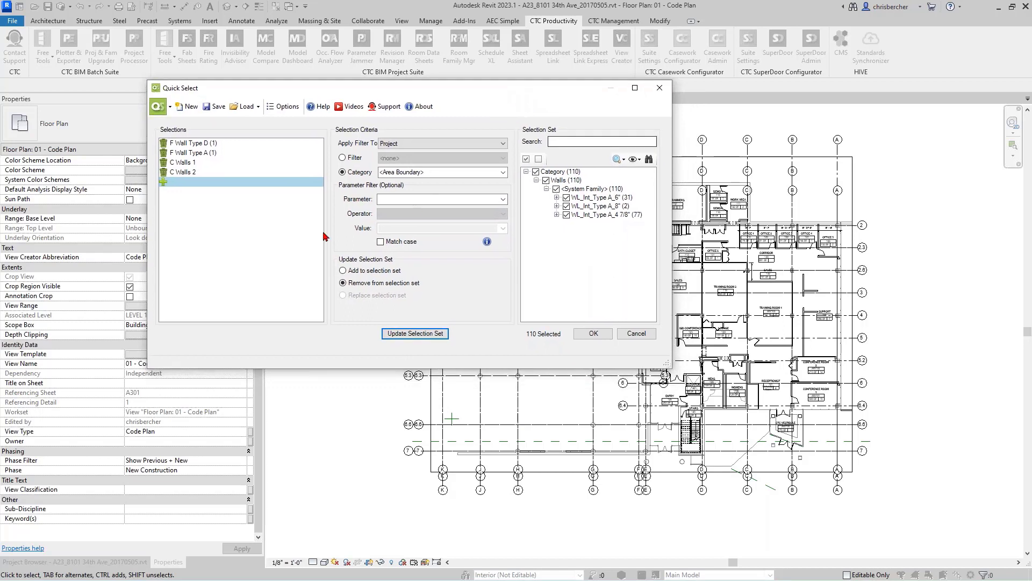
double_click(197, 171)
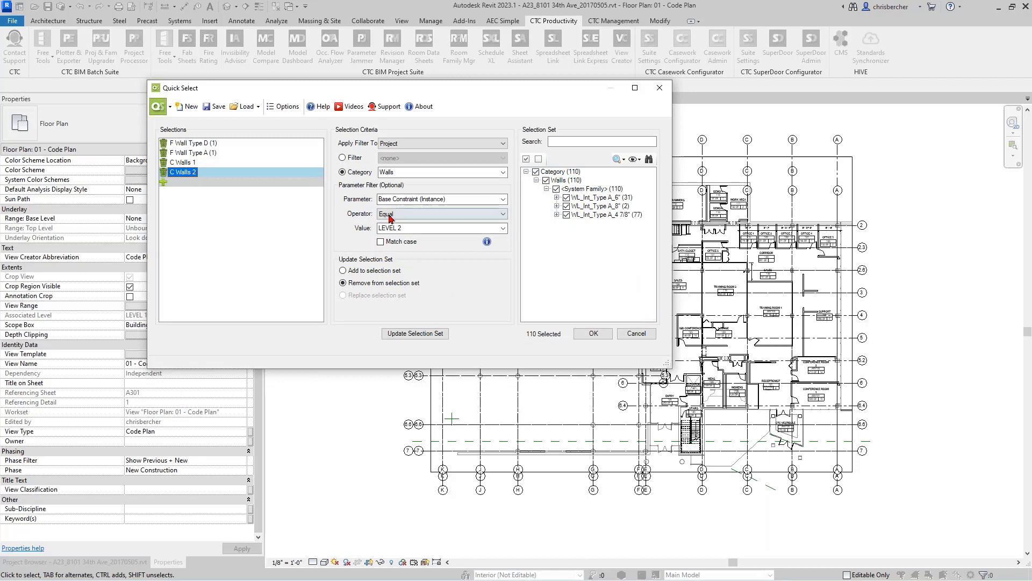
left_click(221, 153)
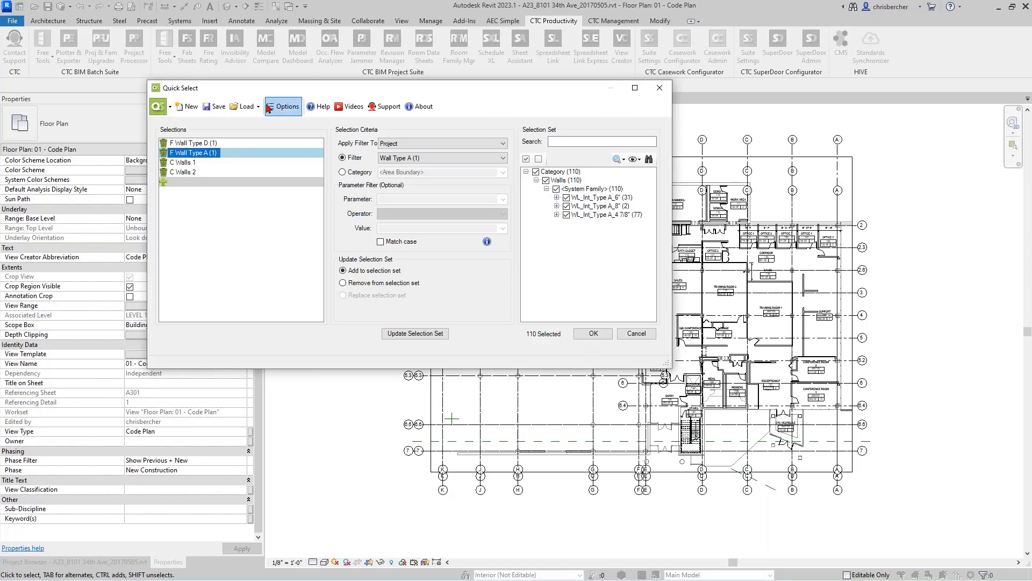
left_click(591, 332)
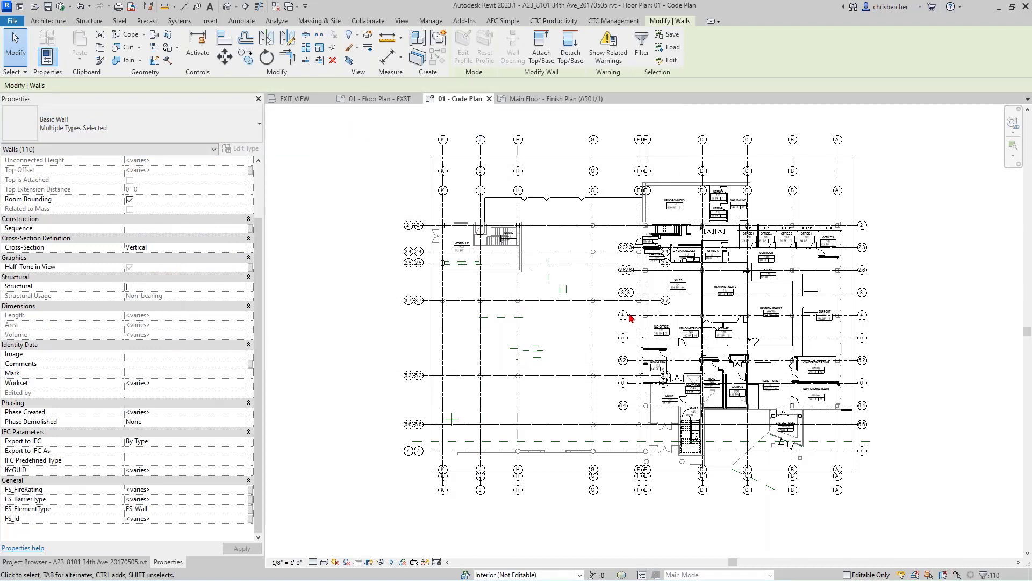
Set the Workset property of the selected walls to Interior
left_click(239, 385)
left_click(242, 384)
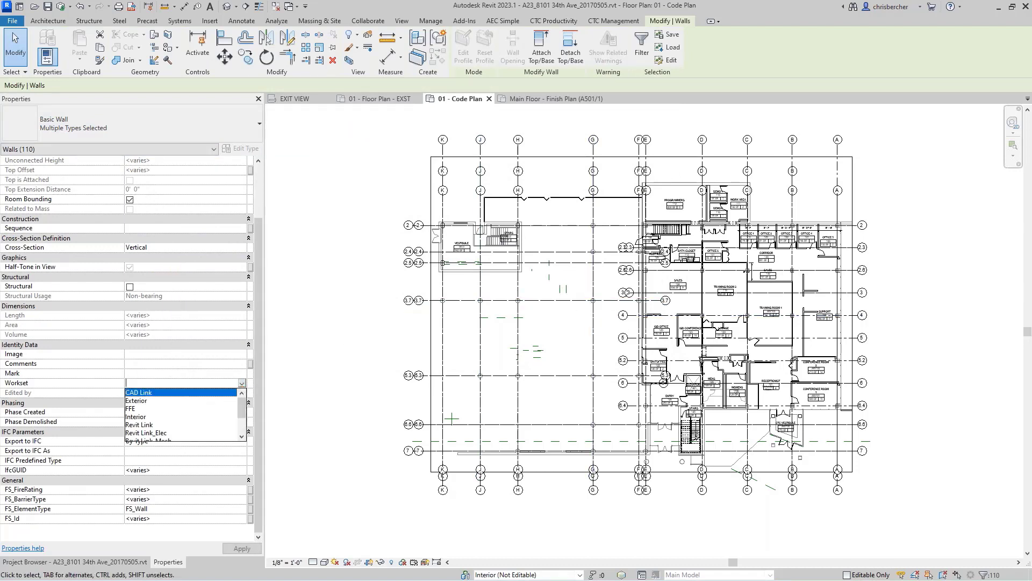
left_click(140, 417)
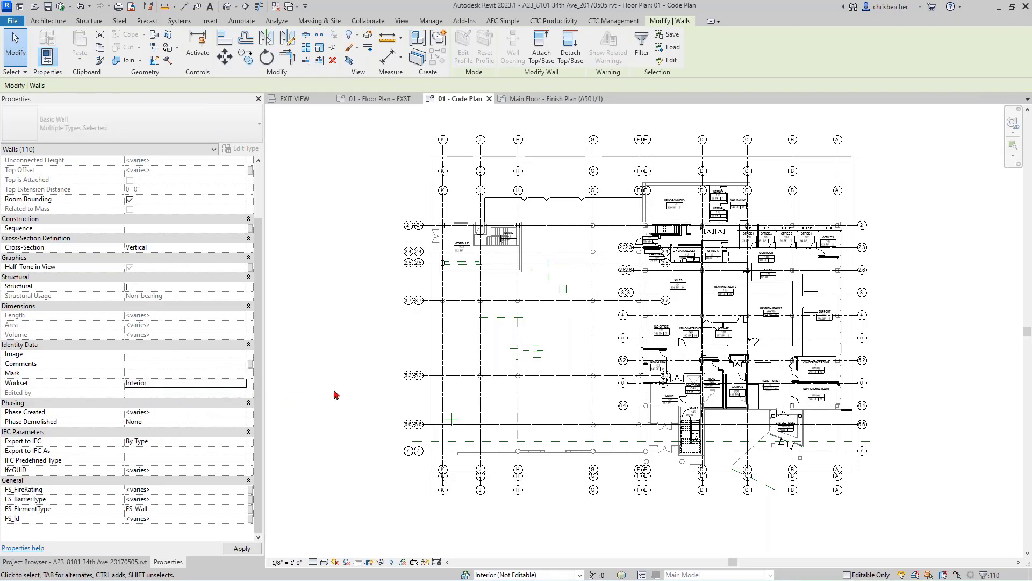